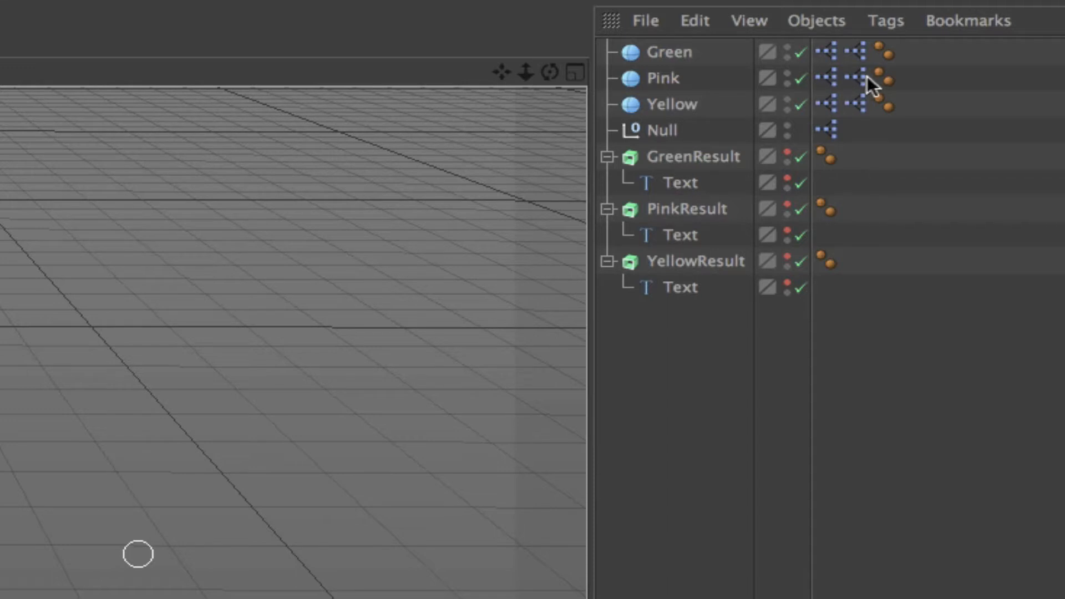
Examine the Random, Range Mapper and Freeze nodes in the Yellow sphere's first XPresso tag, including each Random node's settings.
{"action": "double_click", "coordinate": [831, 103]}
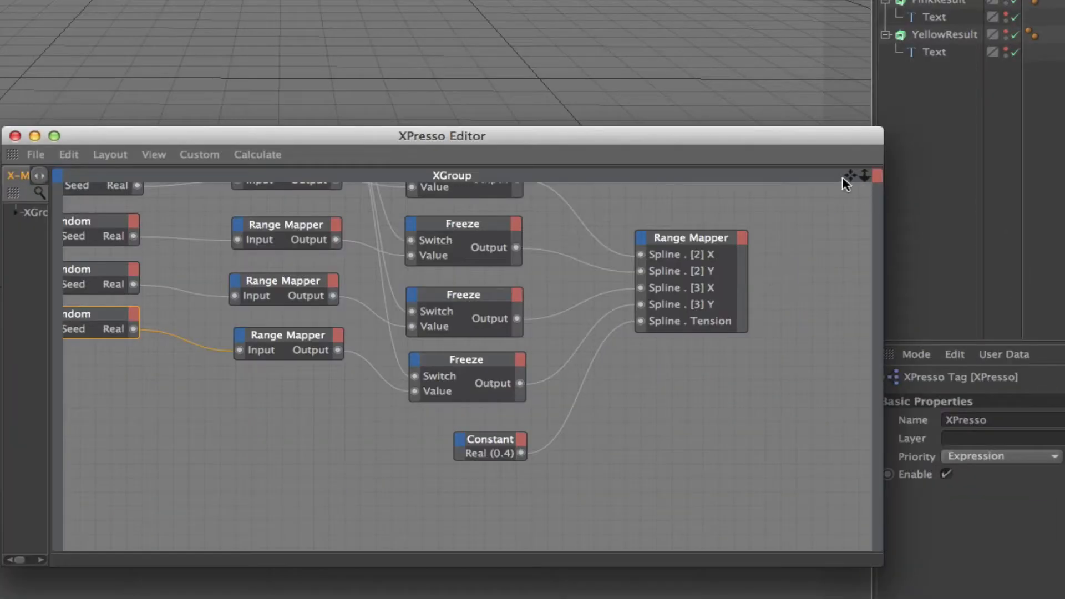
{"action": "left_click_drag", "start_coordinate": [850, 175], "coordinate": [905, 245]}
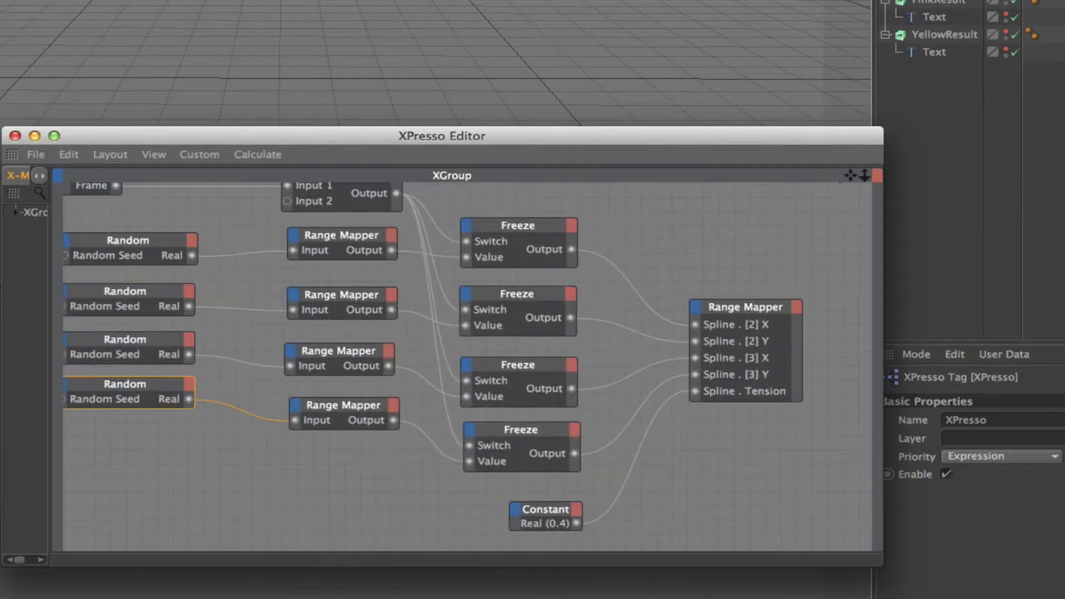
{"action": "left_click", "coordinate": [152, 242]}
{"action": "left_click", "coordinate": [154, 304]}
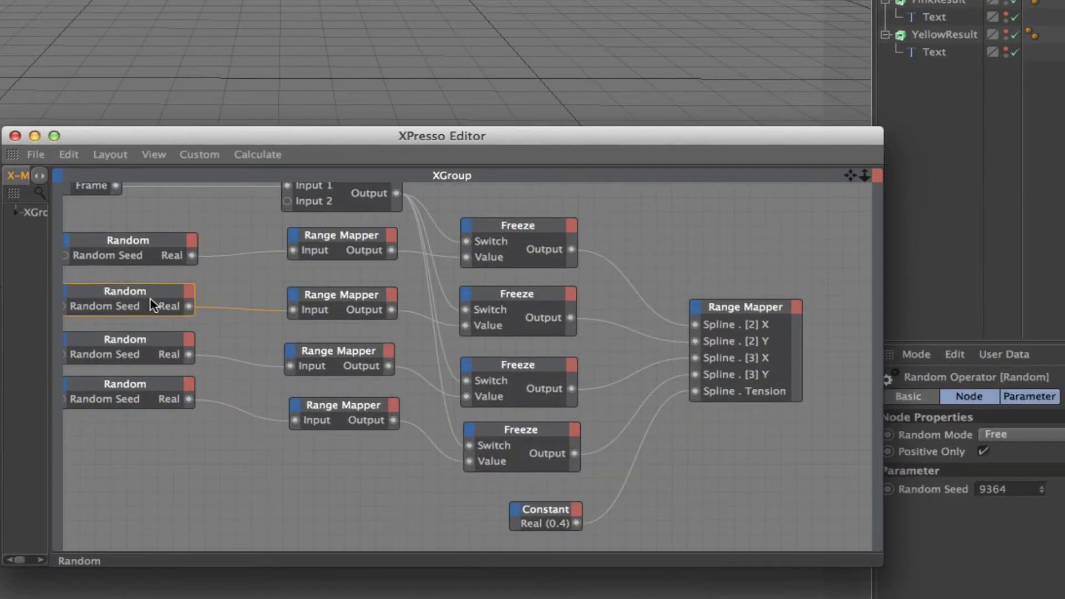
{"action": "left_click", "coordinate": [161, 344]}
{"action": "left_click", "coordinate": [162, 396]}
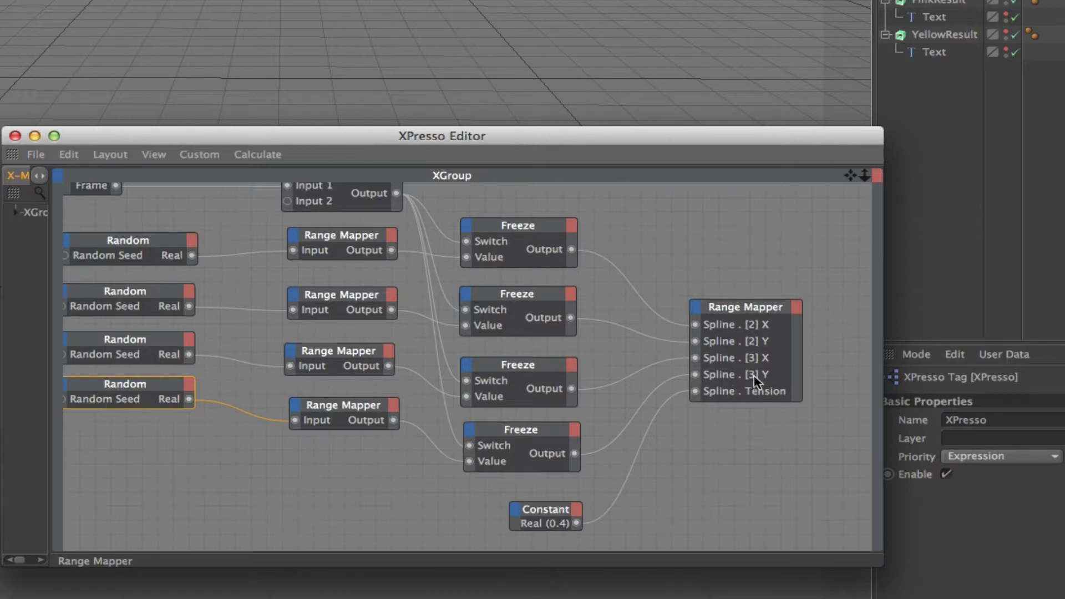
{"action": "left_click", "coordinate": [15, 136]}
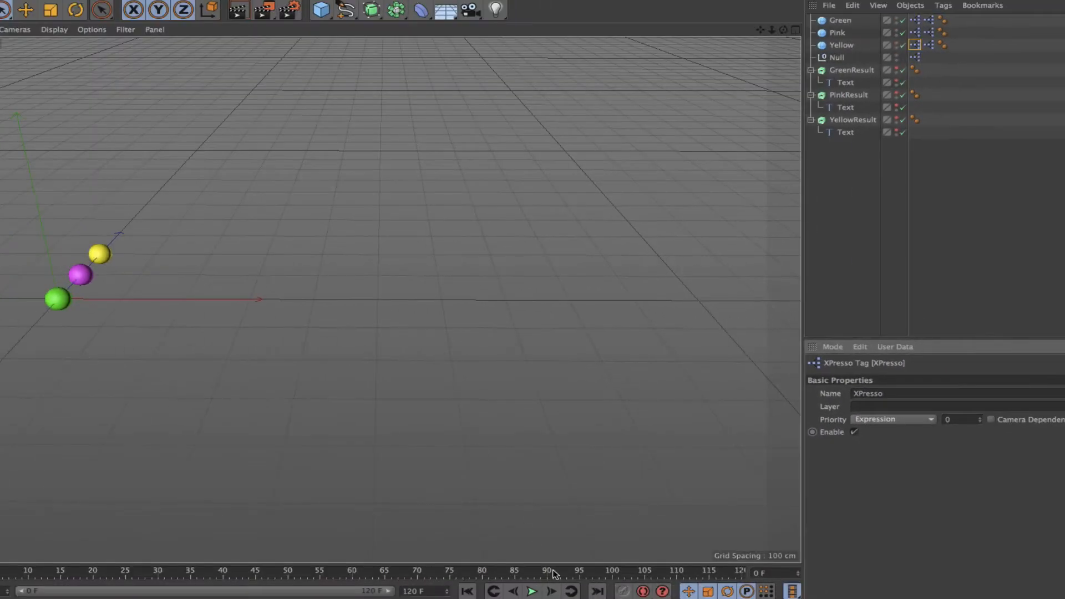
Play the animation of the three racing spheres, stop it, and return to the first frame.
{"action": "left_click", "coordinate": [532, 590]}
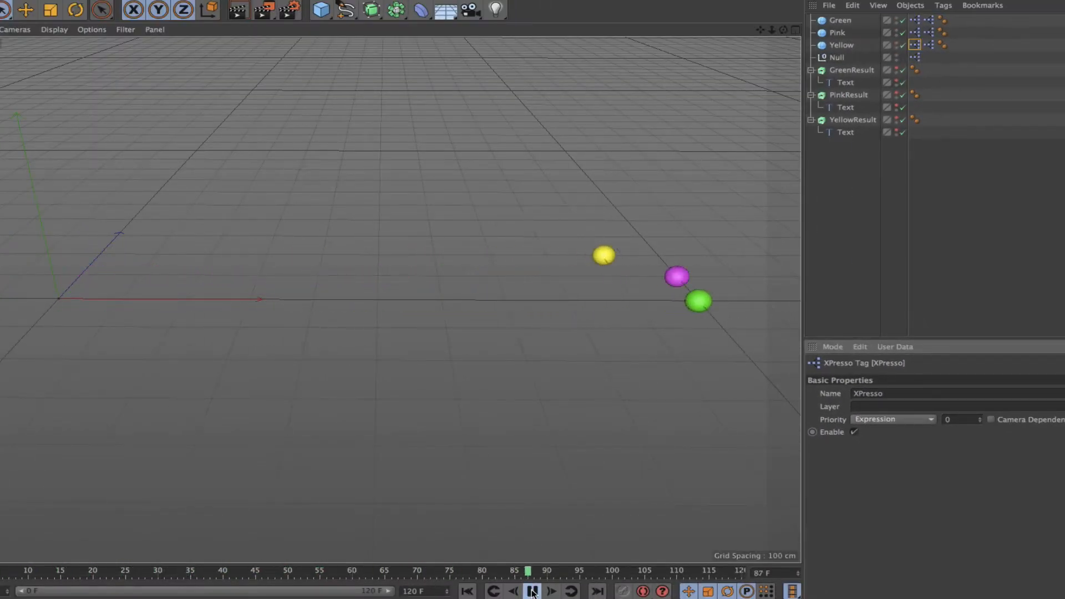
{"action": "left_click", "coordinate": [531, 591]}
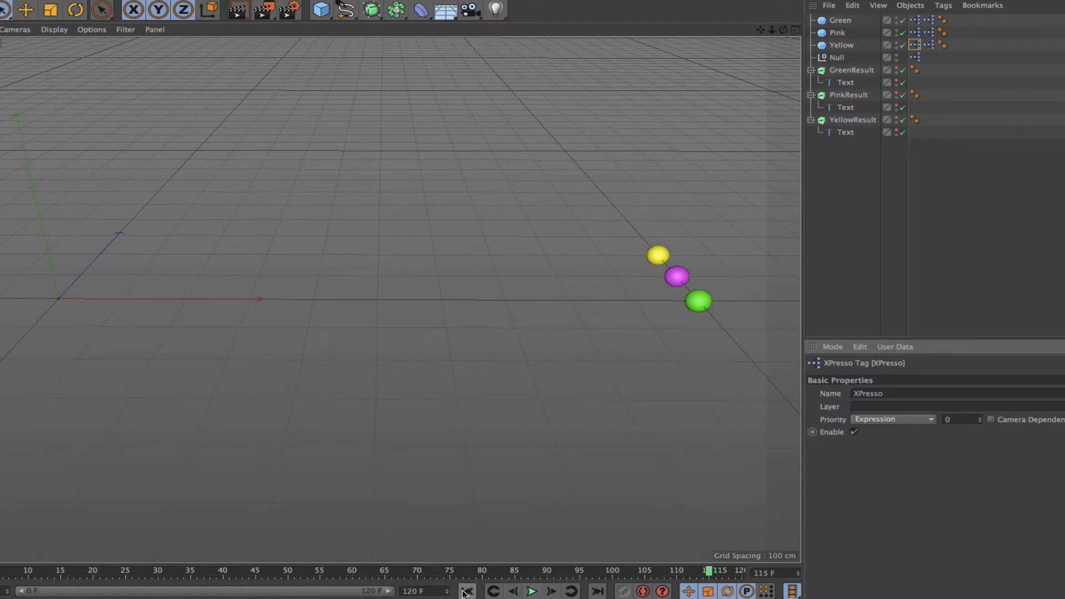
{"action": "left_click", "coordinate": [467, 591]}
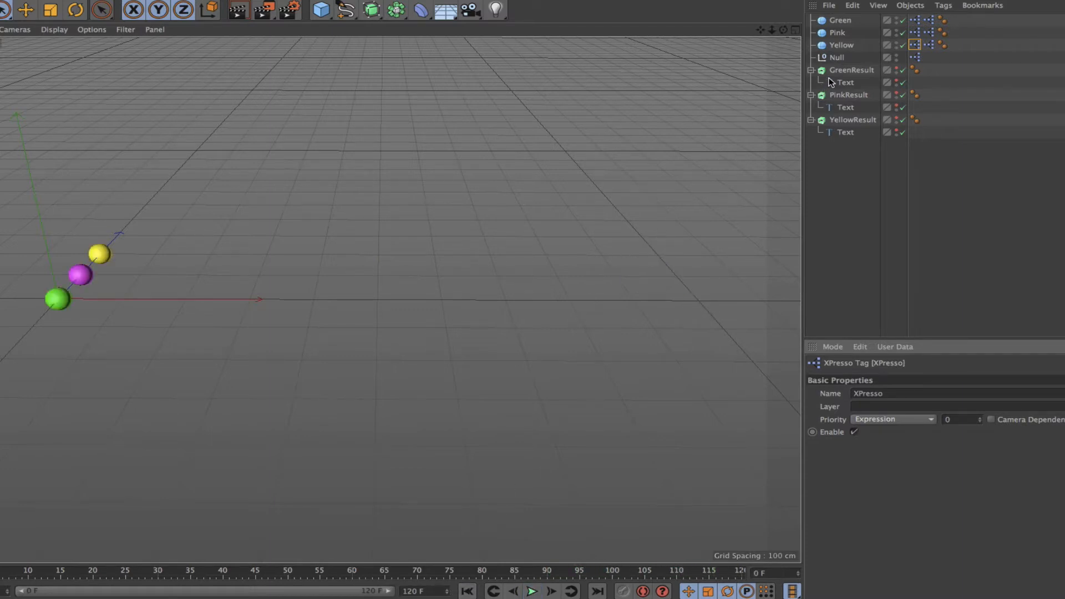
Add the Green, Pink and Yellow spheres as nodes in the Null's XPresso and stack them in a column.
{"action": "double_click", "coordinate": [915, 57]}
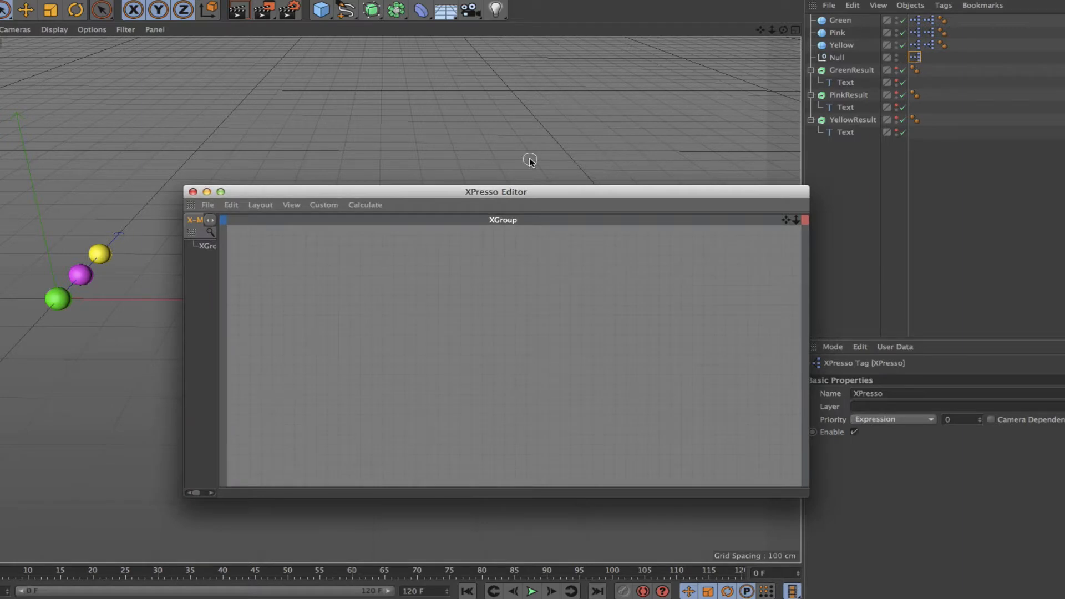
{"action": "left_click_drag", "start_coordinate": [493, 193], "coordinate": [422, 78]}
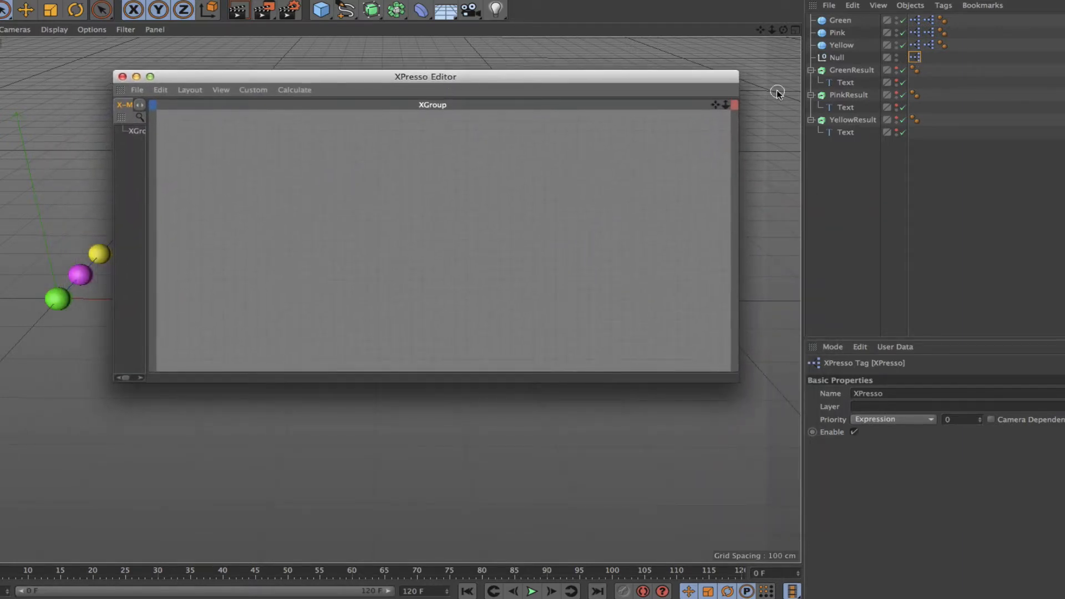
{"action": "left_click_drag", "start_coordinate": [864, 50], "coordinate": [835, 17]}
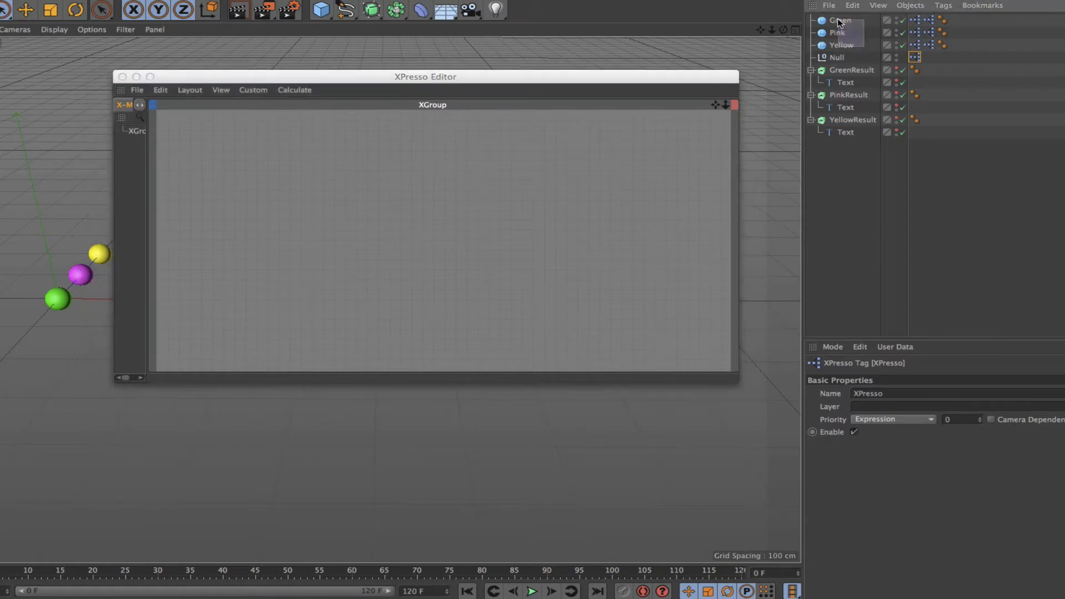
{"action": "left_click_drag", "start_coordinate": [336, 155], "coordinate": [225, 209]}
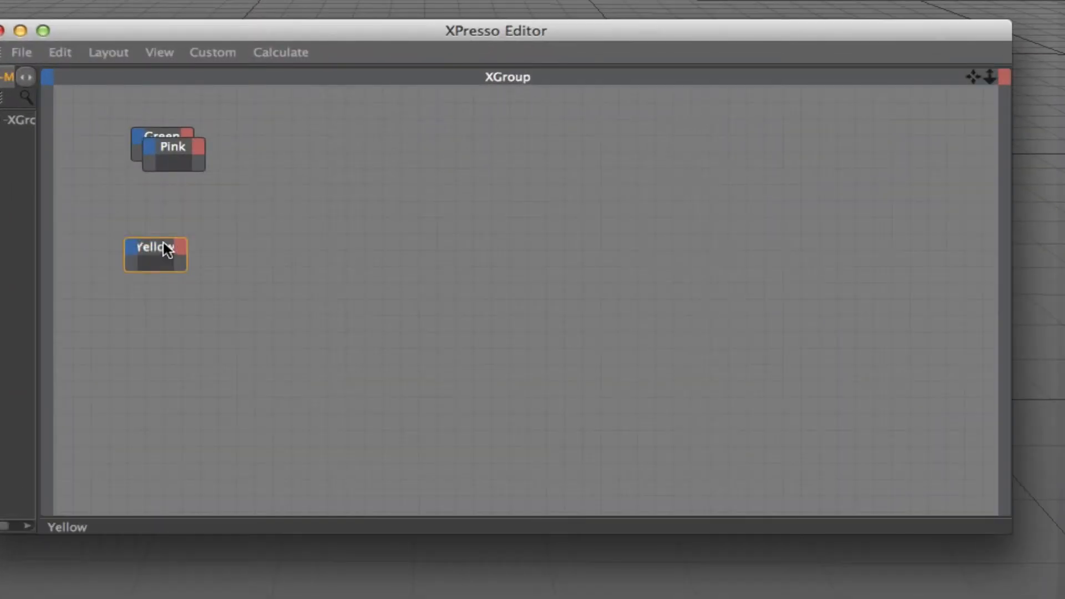
{"action": "left_click_drag", "start_coordinate": [166, 250], "coordinate": [178, 267]}
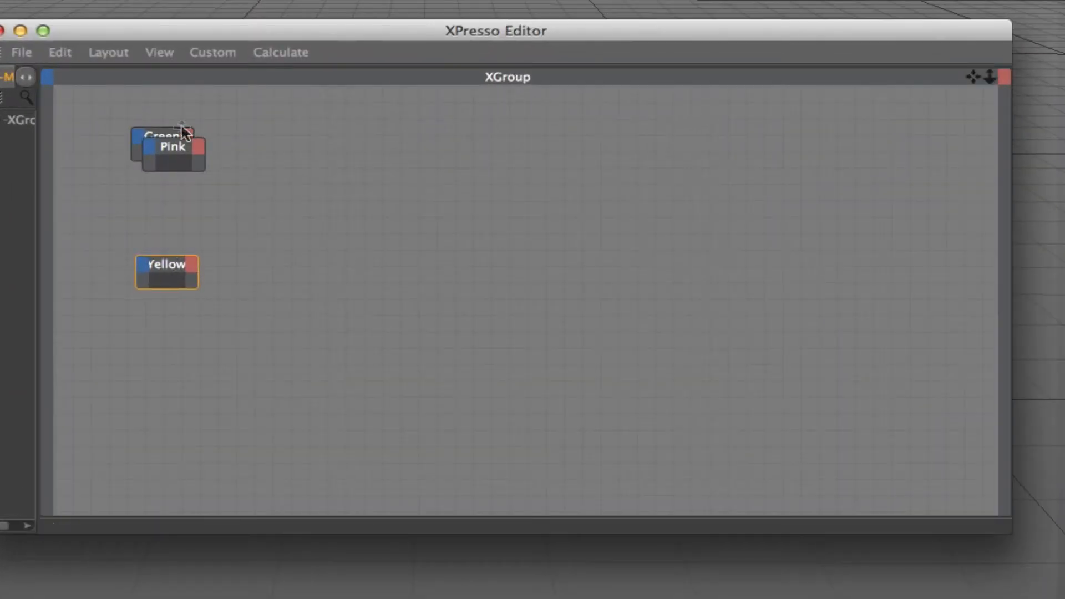
{"action": "left_click_drag", "start_coordinate": [175, 152], "coordinate": [167, 202]}
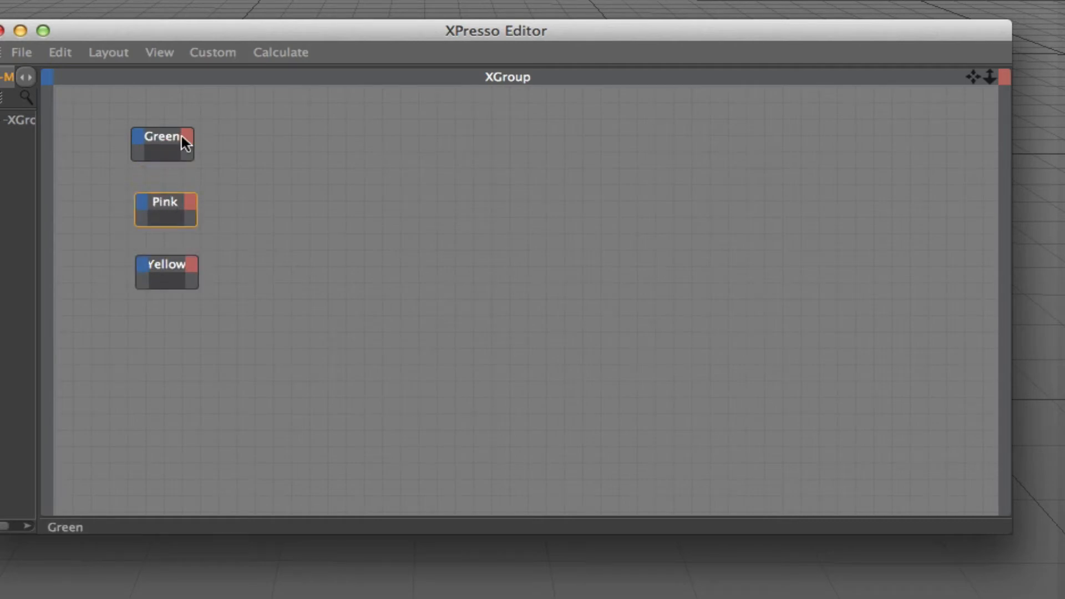
Add a Position . X output port to the Green node and to the Pink node.
{"action": "left_click", "coordinate": [184, 135]}
{"action": "mouse_move", "coordinate": [263, 172]}
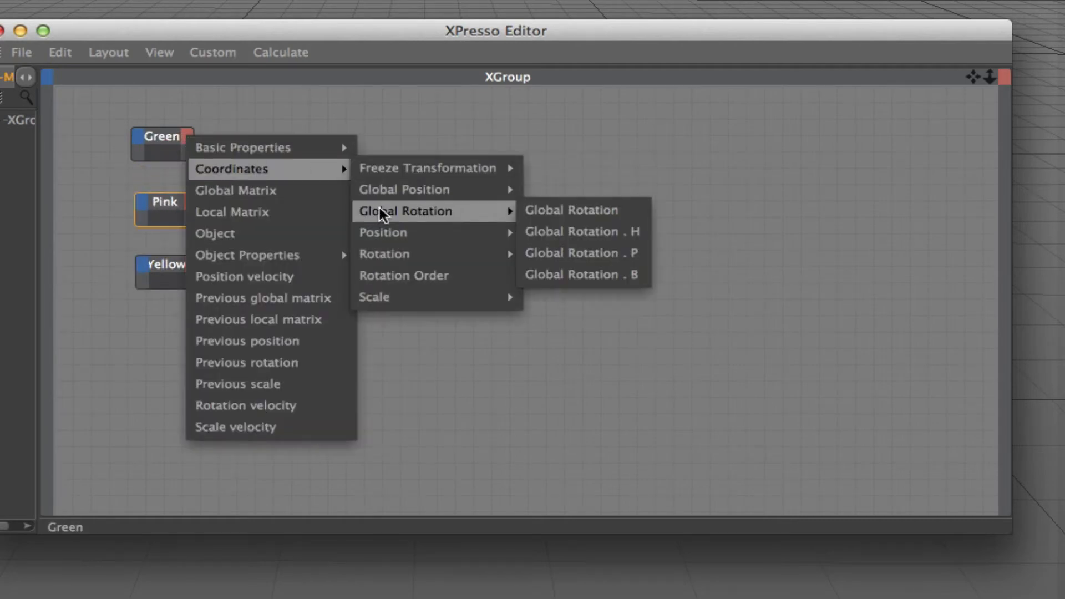
{"action": "mouse_move", "coordinate": [384, 238]}
{"action": "left_click", "coordinate": [552, 253]}
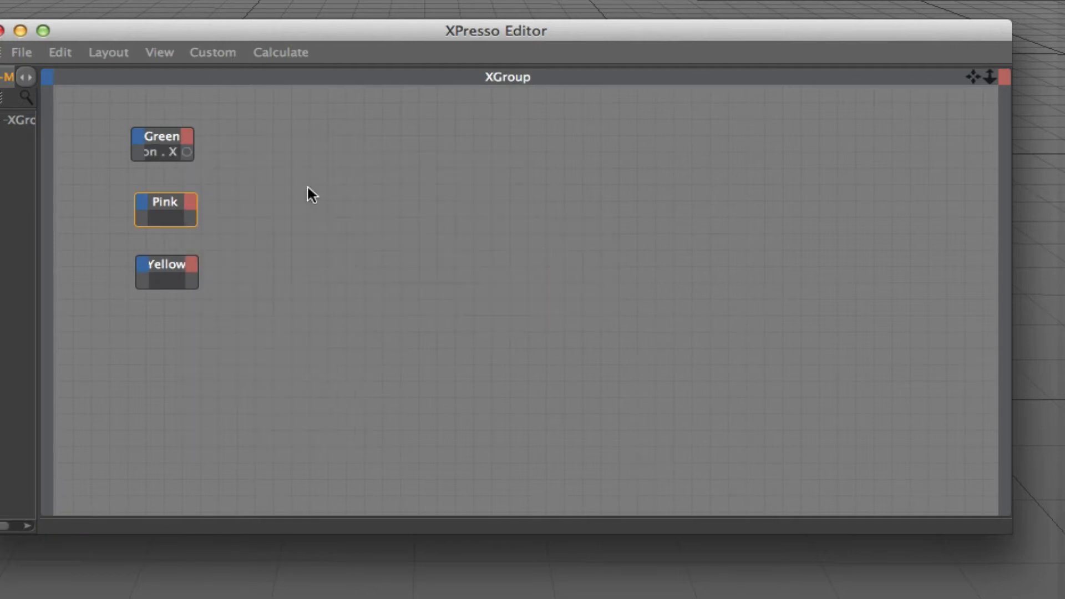
{"action": "left_click", "coordinate": [192, 198]}
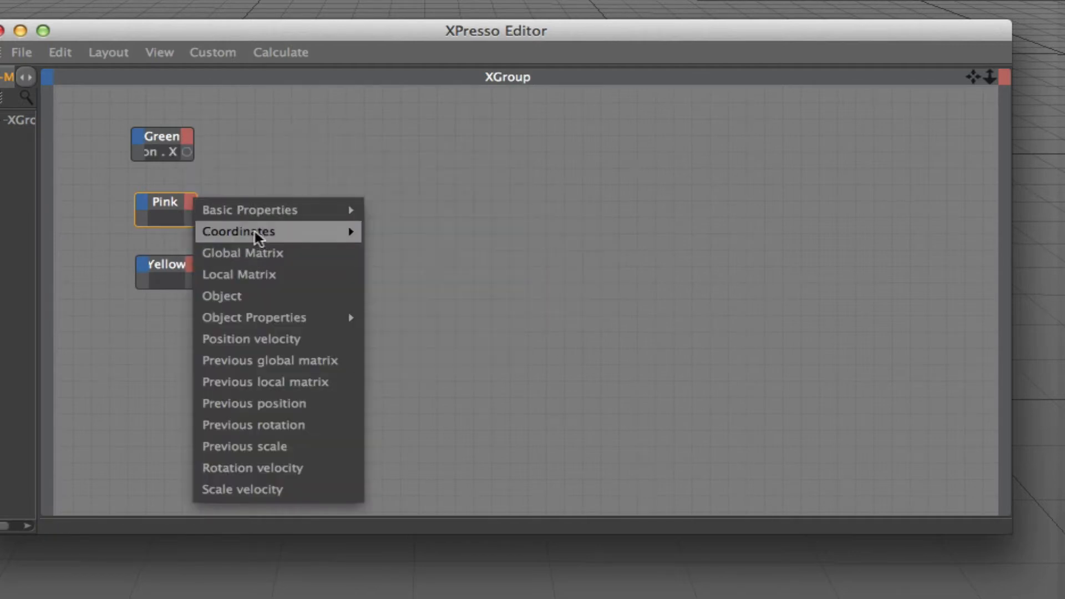
{"action": "mouse_move", "coordinate": [257, 232]}
{"action": "mouse_move", "coordinate": [449, 296]}
{"action": "left_click", "coordinate": [558, 315]}
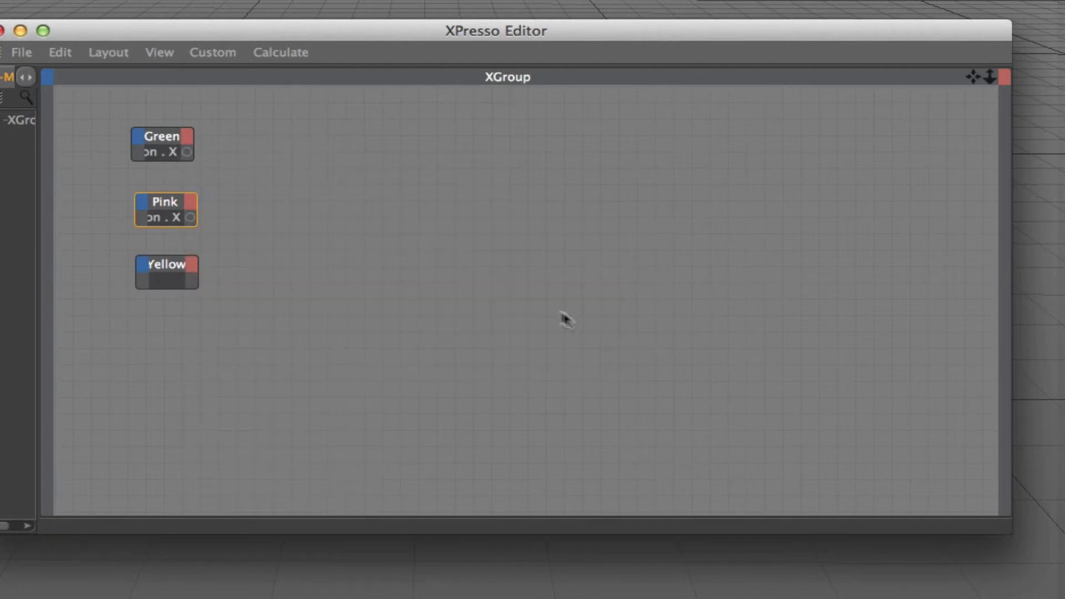
Add a Position . X output port to the Yellow node and expand all three sphere nodes to show their full port names.
{"action": "left_click", "coordinate": [193, 263]}
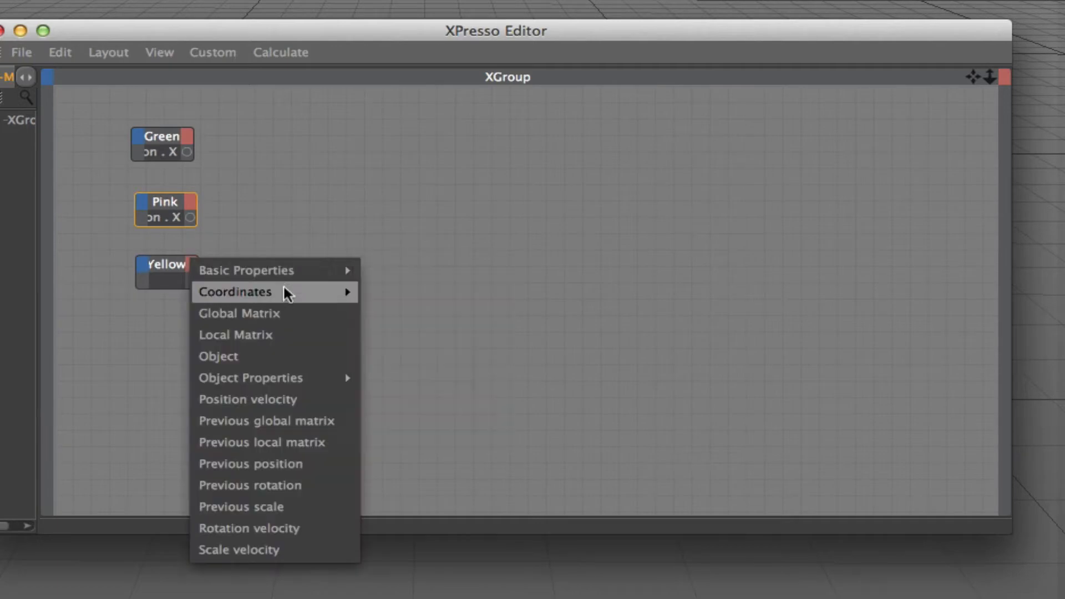
{"action": "mouse_move", "coordinate": [285, 293]}
{"action": "mouse_move", "coordinate": [413, 335]}
{"action": "mouse_move", "coordinate": [427, 358]}
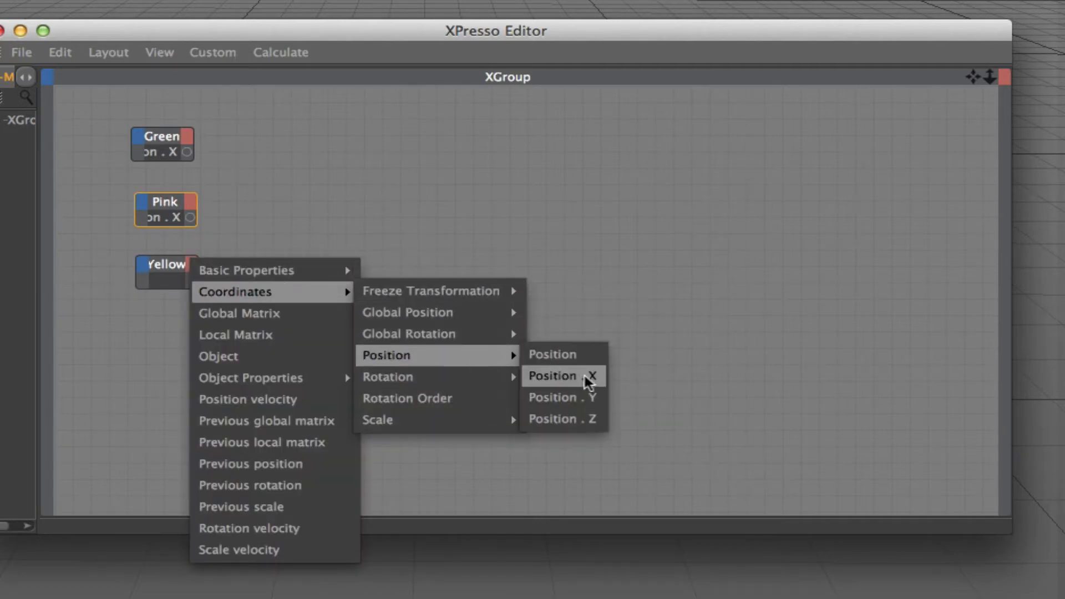
{"action": "left_click", "coordinate": [587, 375]}
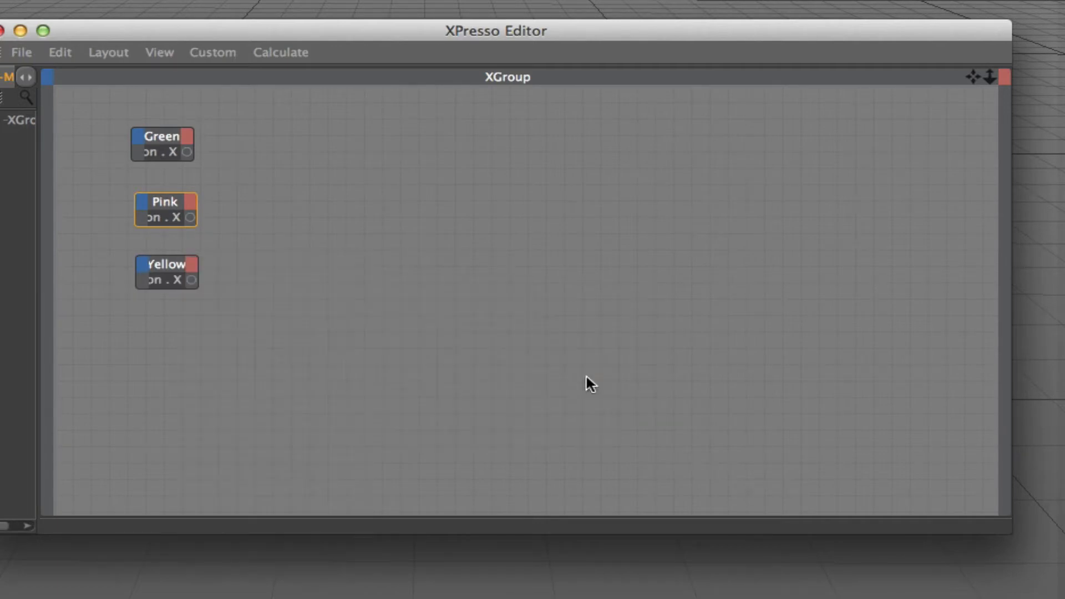
{"action": "left_click", "coordinate": [171, 142]}
{"action": "left_click", "coordinate": [171, 201]}
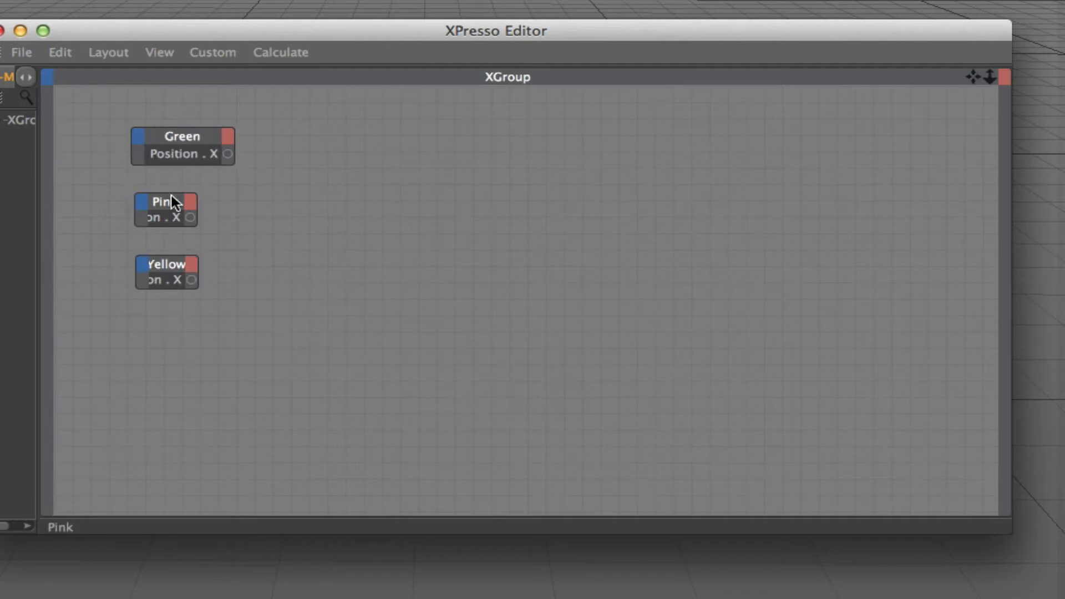
{"action": "left_click", "coordinate": [174, 263]}
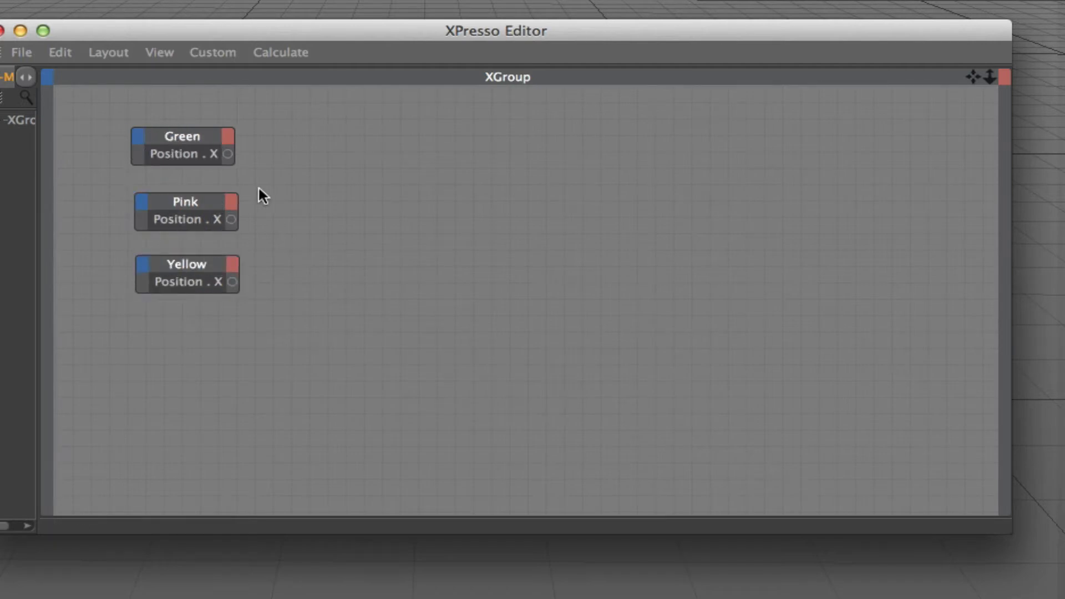
Create an XPresso Compare logic node and place it beside the Green node.
{"action": "right_click", "coordinate": [350, 181]}
{"action": "mouse_move", "coordinate": [427, 193]}
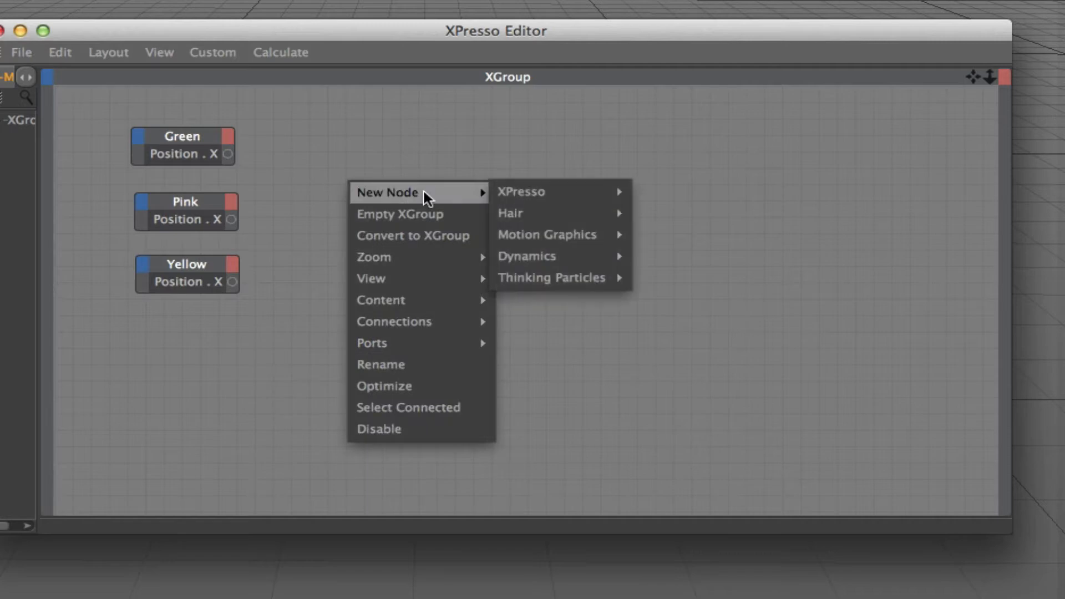
{"action": "mouse_move", "coordinate": [613, 191]}
{"action": "mouse_move", "coordinate": [706, 188]}
{"action": "mouse_move", "coordinate": [700, 299]}
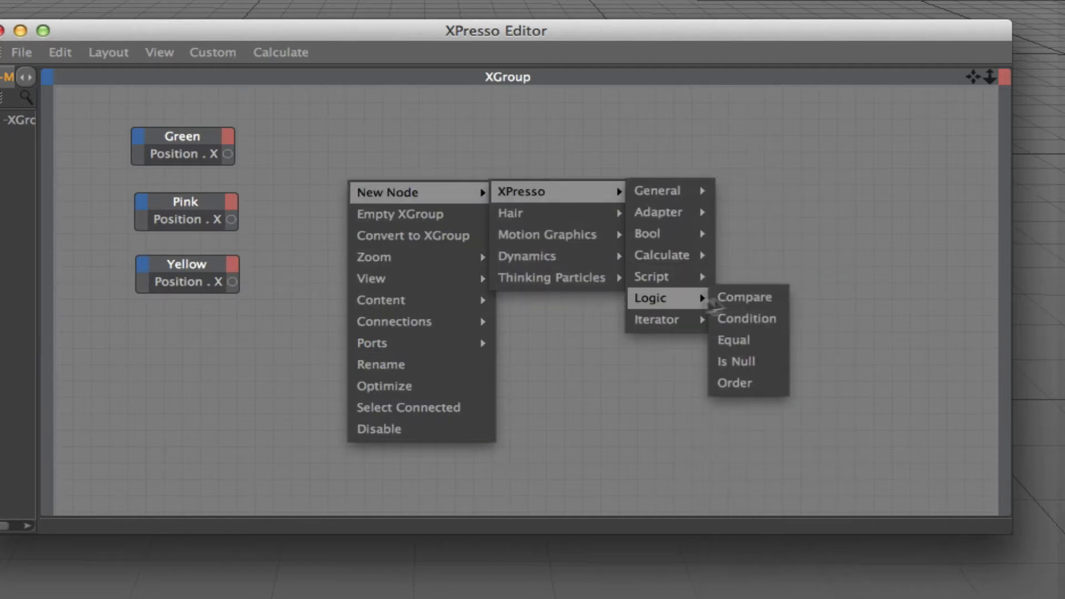
{"action": "left_click", "coordinate": [773, 298]}
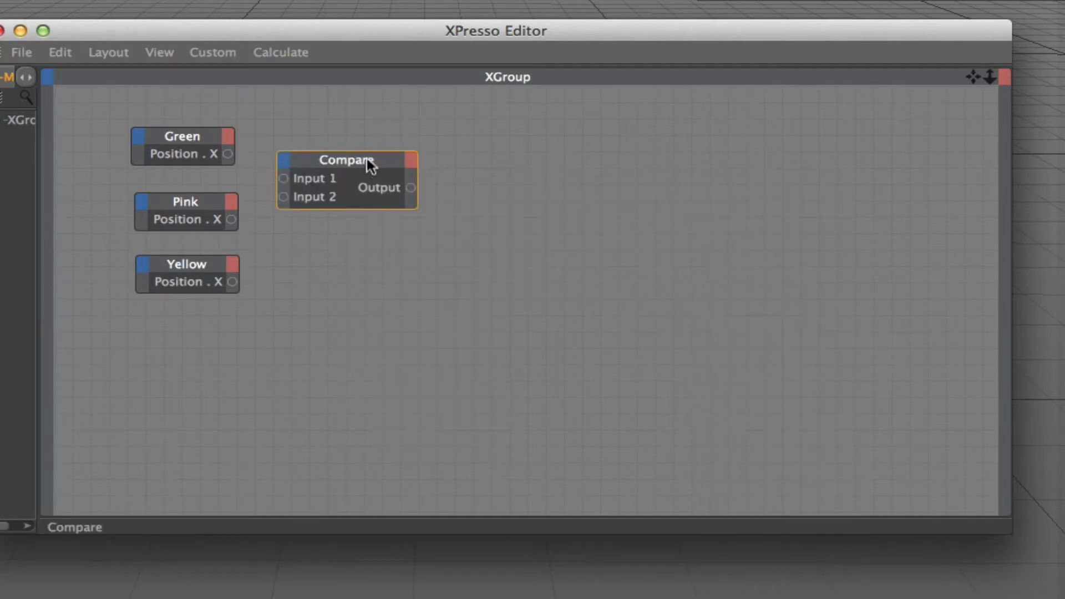
{"action": "left_click_drag", "start_coordinate": [367, 160], "coordinate": [374, 126]}
Set the Compare node's function to > and its Input 2 to 999.
{"action": "left_click", "coordinate": [1055, 456]}
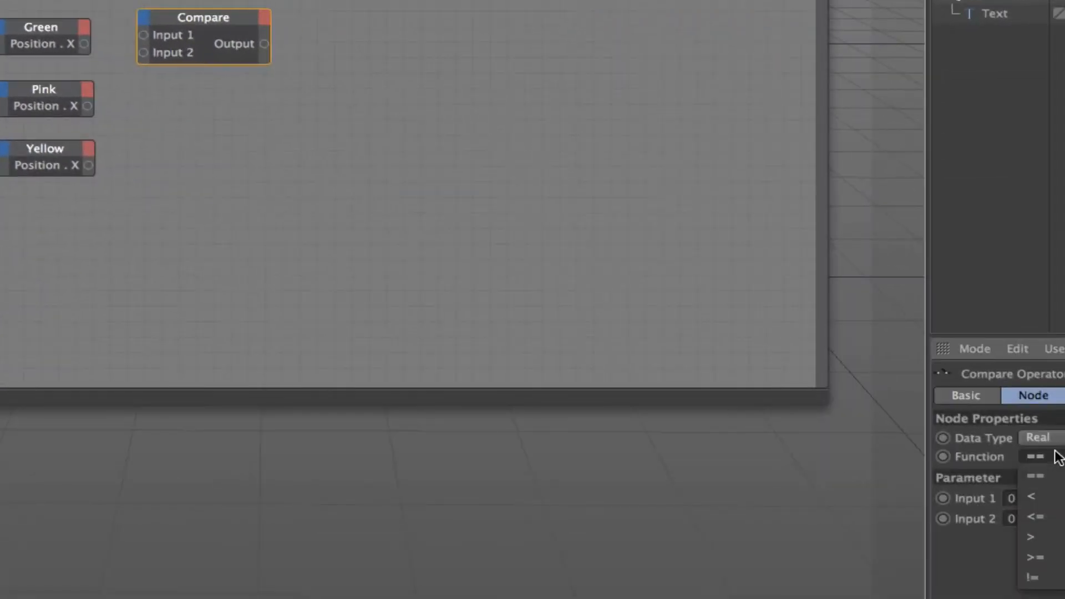
{"action": "left_click", "coordinate": [1060, 537]}
{"action": "left_click", "coordinate": [1020, 518]}
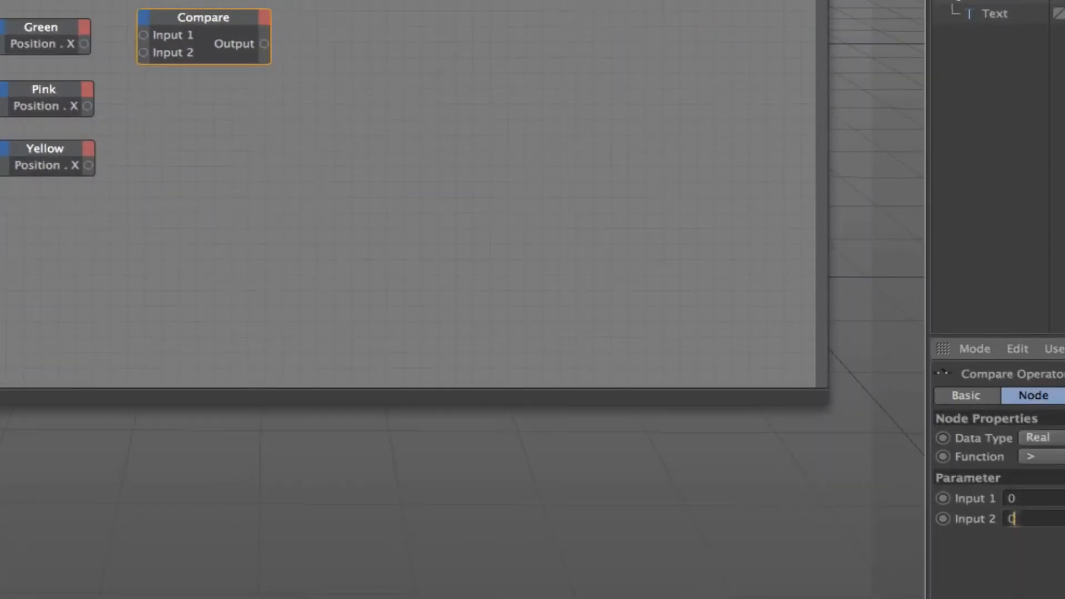
{"action": "type", "text": "9999"}
{"action": "key", "text": "BackSpace"}
Duplicate the Compare node twice and connect the Green, Pink and Yellow Position . X outputs to Input 1 of separate Compare nodes.
{"action": "left_click_drag", "start_coordinate": [199, 14], "coordinate": [216, 193], "text": "ctrl"}
{"action": "left_click_drag", "start_coordinate": [200, 71], "coordinate": [206, 105]}
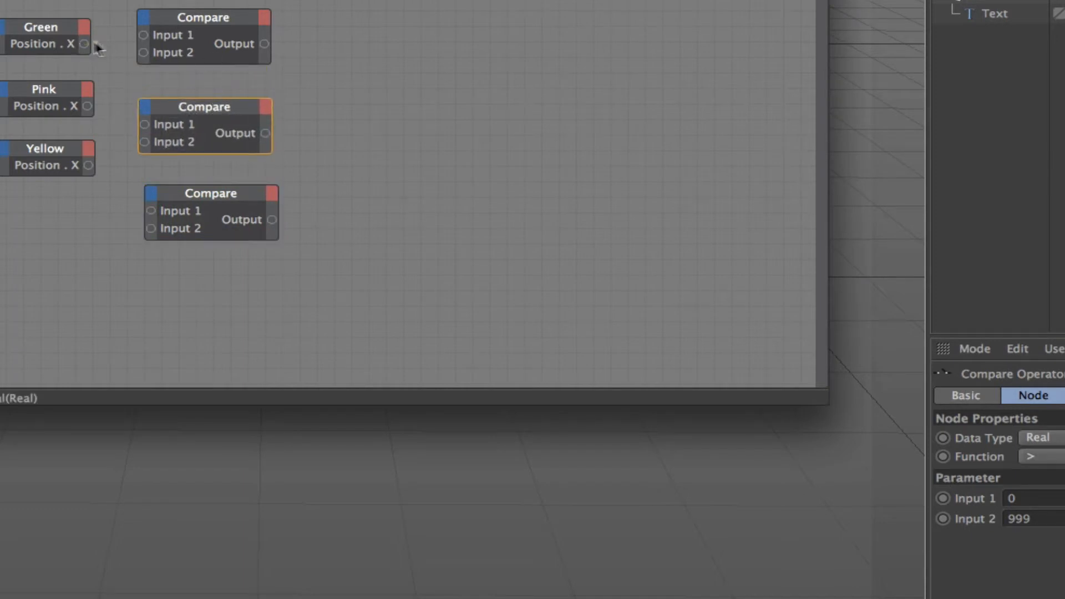
{"action": "left_click_drag", "start_coordinate": [139, 35], "coordinate": [143, 35]}
{"action": "left_click_drag", "start_coordinate": [88, 106], "coordinate": [144, 124]}
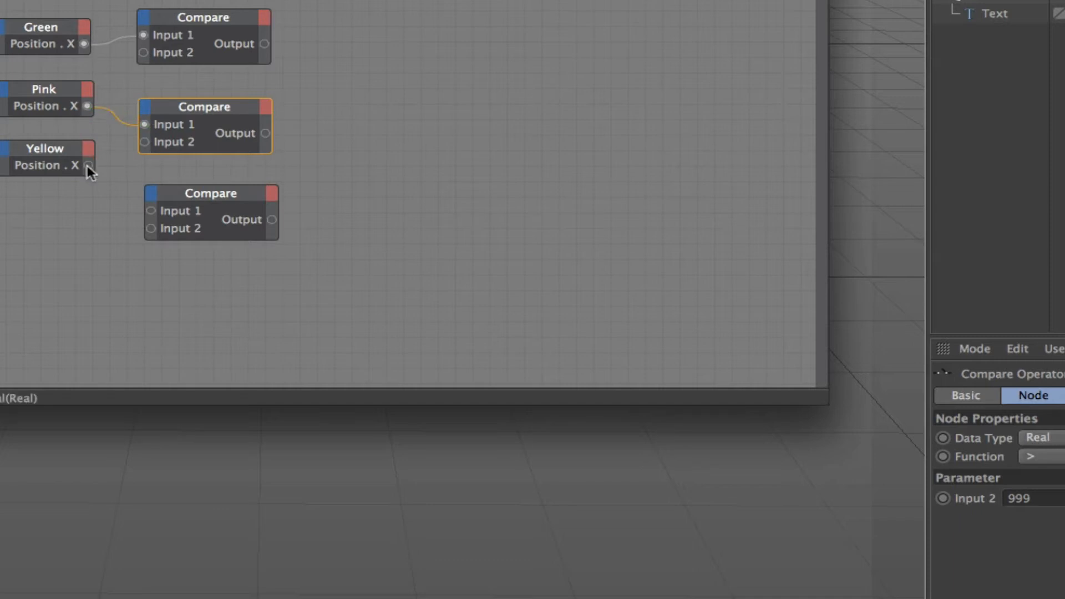
{"action": "left_click_drag", "start_coordinate": [88, 164], "coordinate": [149, 210]}
{"action": "left_click_drag", "start_coordinate": [217, 191], "coordinate": [212, 213]}
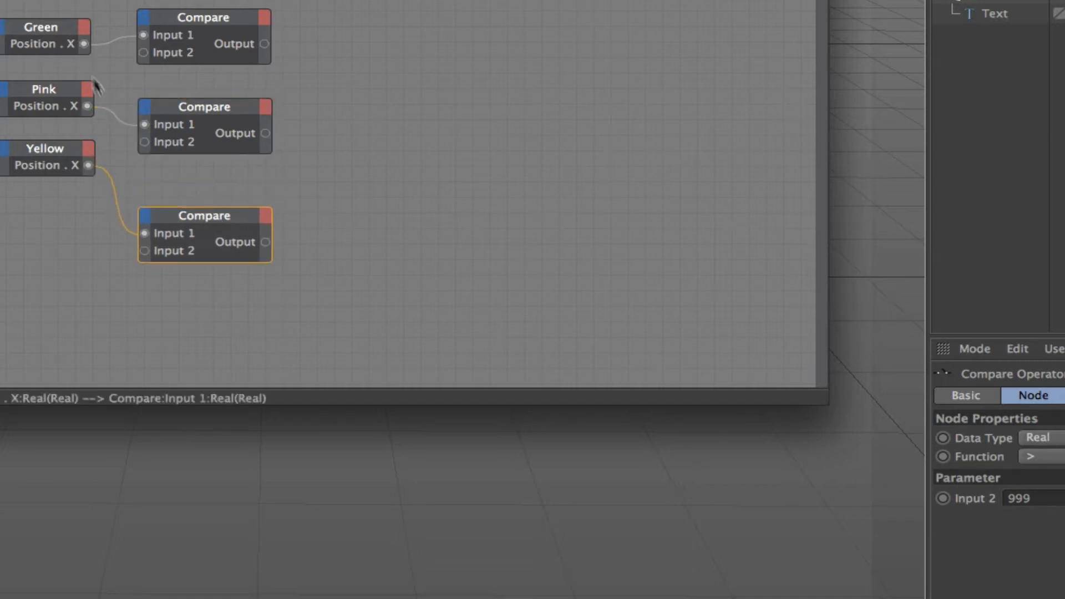
Move the Yellow and Pink nodes down together with their Compare nodes to space the three pairs apart.
{"action": "left_click_drag", "start_coordinate": [6, 136], "coordinate": [100, 183], "text": "shift"}
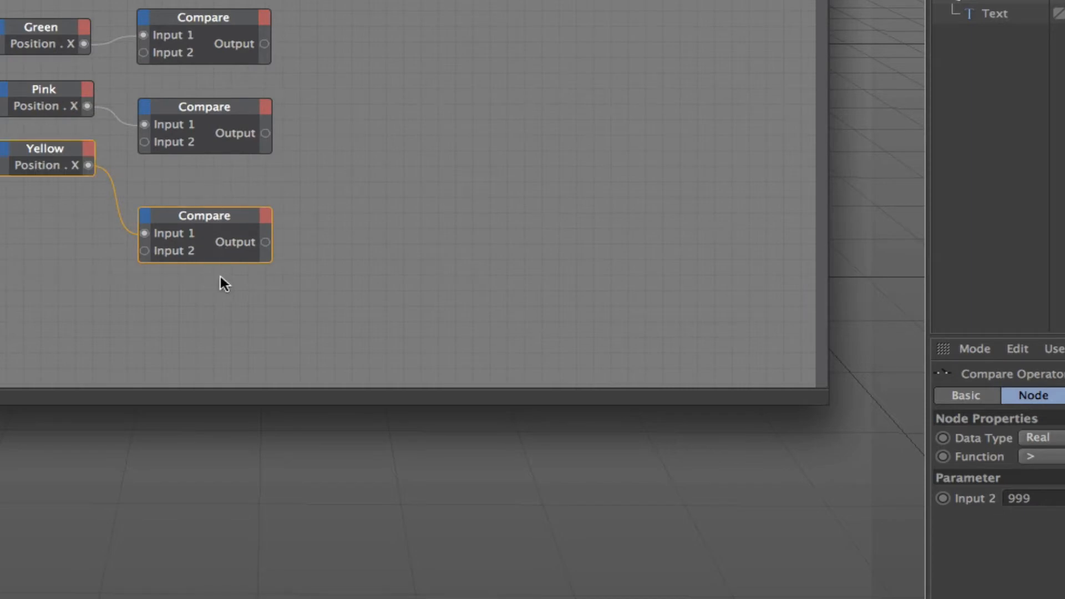
{"action": "left_click_drag", "start_coordinate": [244, 239], "coordinate": [250, 322]}
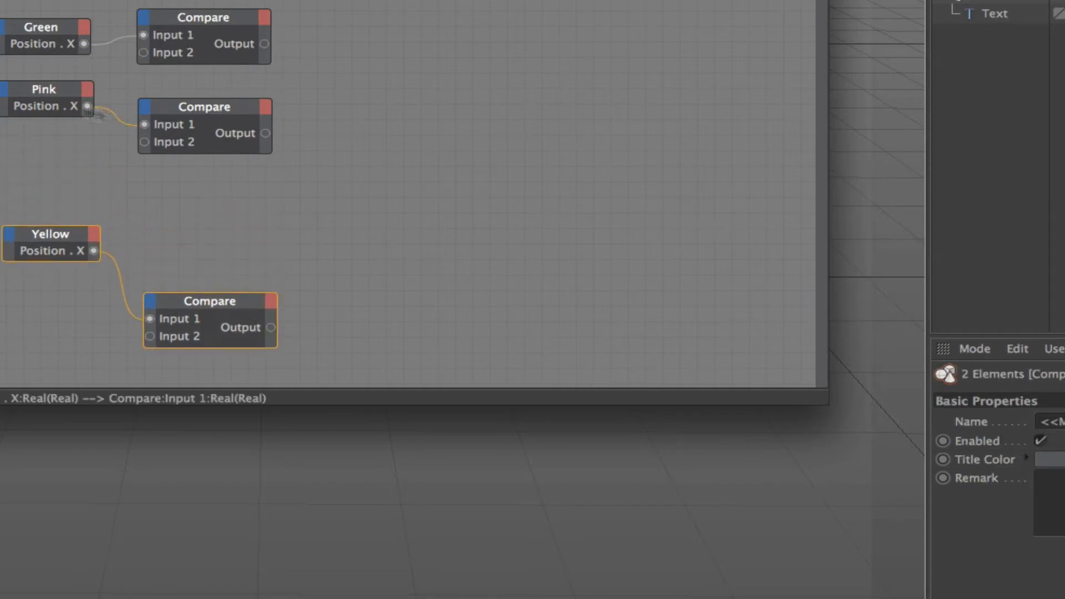
{"action": "left_click_drag", "start_coordinate": [8, 78], "coordinate": [218, 162]}
{"action": "left_click_drag", "start_coordinate": [225, 117], "coordinate": [227, 160]}
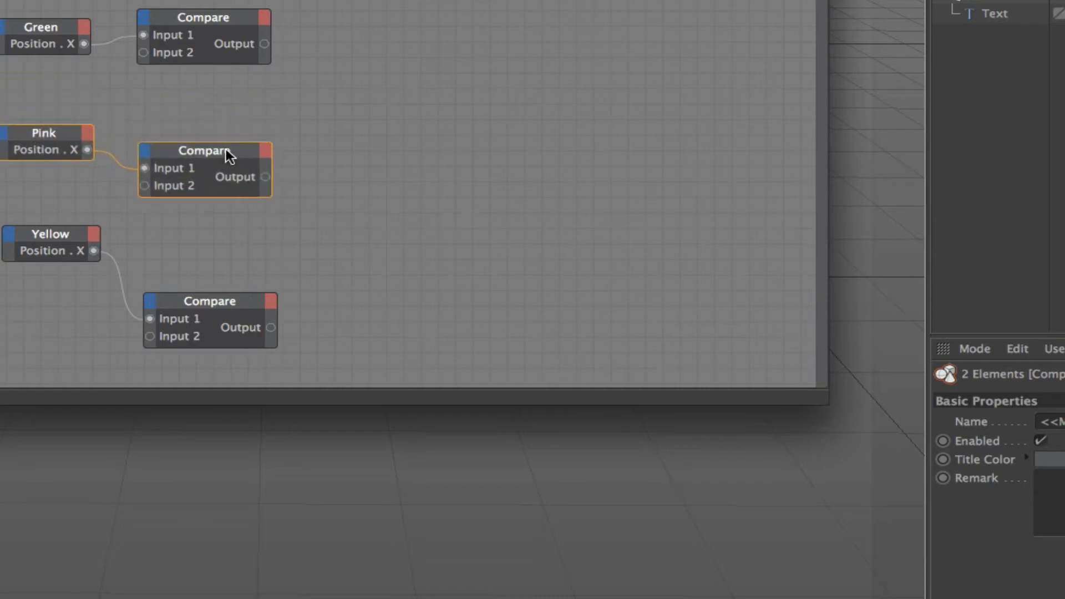
{"action": "left_click", "coordinate": [510, 99]}
Create an XPresso Time node, place it between the Green and Pink Compare nodes, and enlarge the XPresso editor window.
{"action": "right_click", "coordinate": [316, 108]}
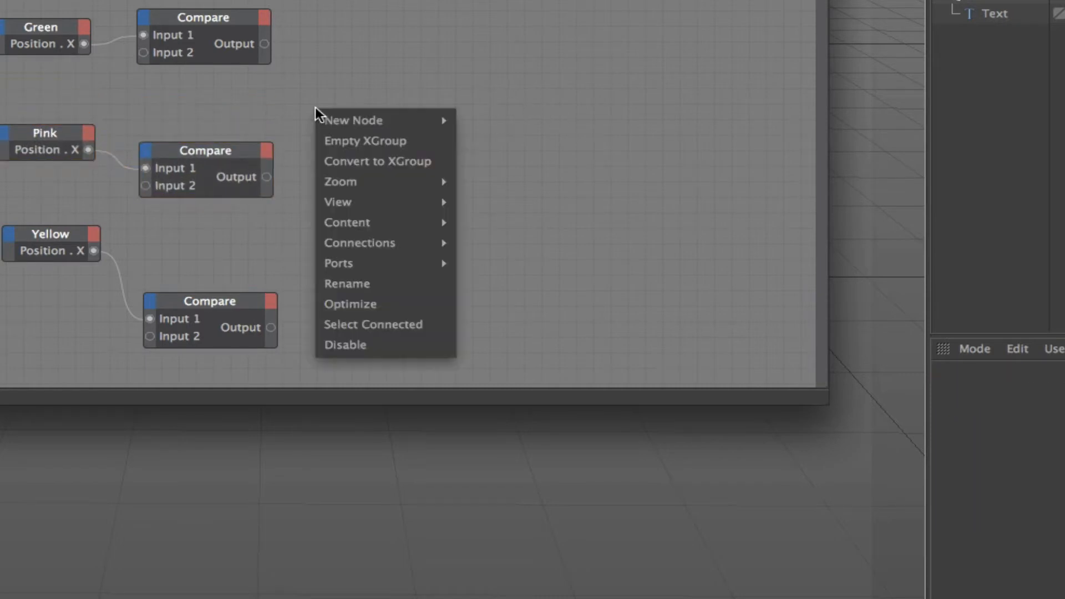
{"action": "mouse_move", "coordinate": [388, 119]}
{"action": "mouse_move", "coordinate": [569, 121]}
{"action": "mouse_move", "coordinate": [604, 118]}
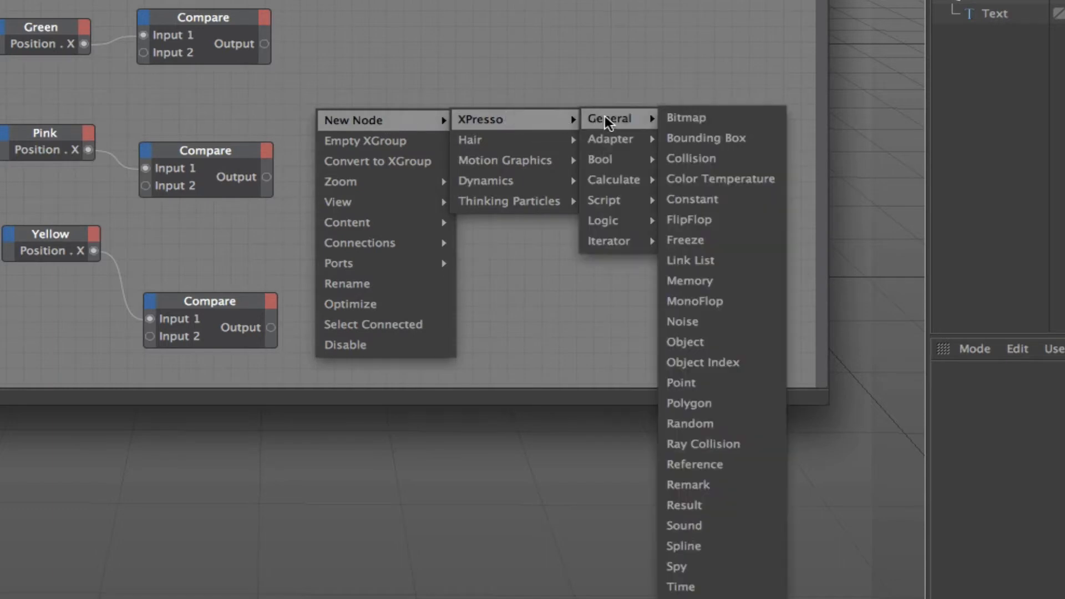
{"action": "left_click", "coordinate": [746, 585]}
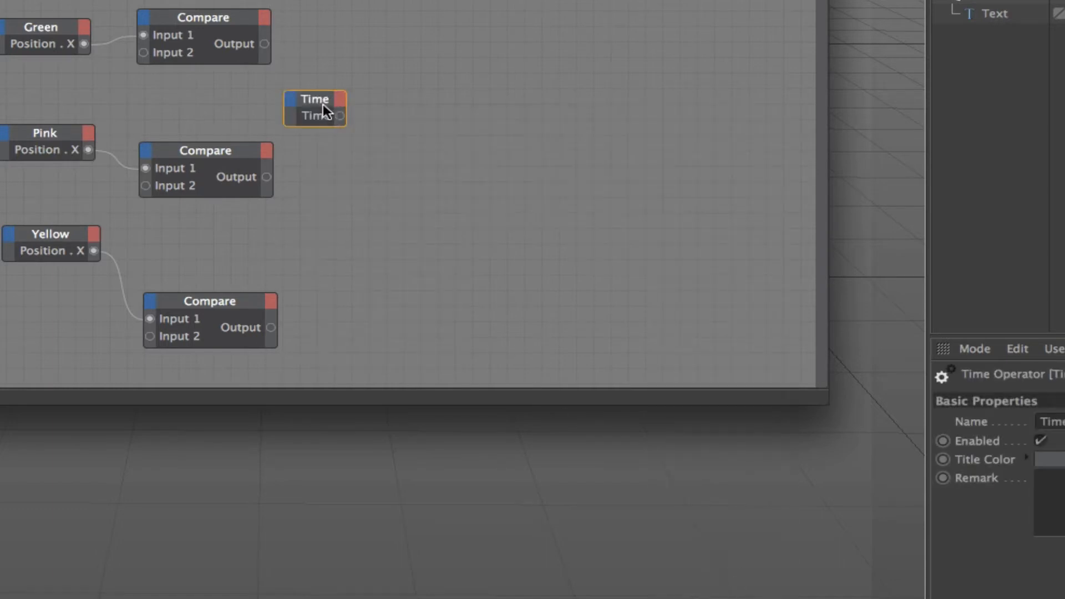
{"action": "left_click_drag", "start_coordinate": [322, 99], "coordinate": [323, 94]}
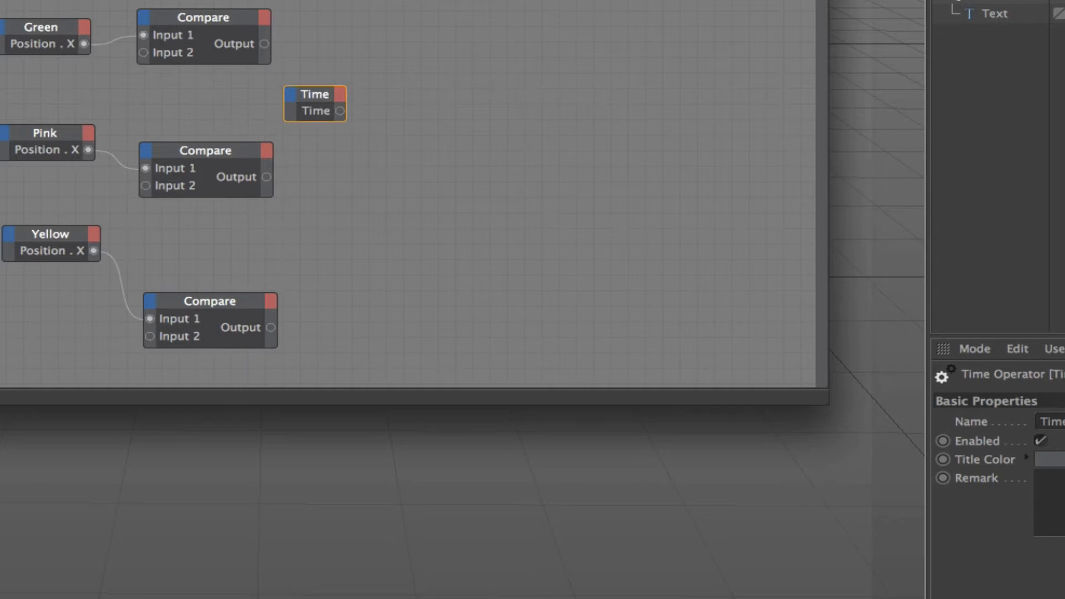
{"action": "left_click_drag", "start_coordinate": [816, 398], "coordinate": [1062, 597]}
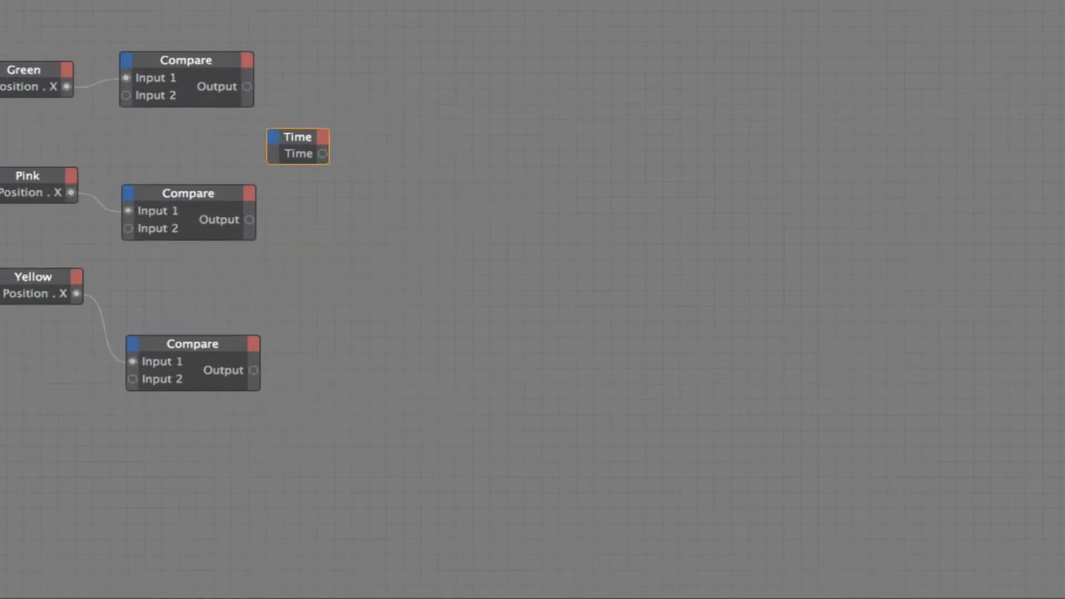
{"action": "right_click", "coordinate": [425, 151]}
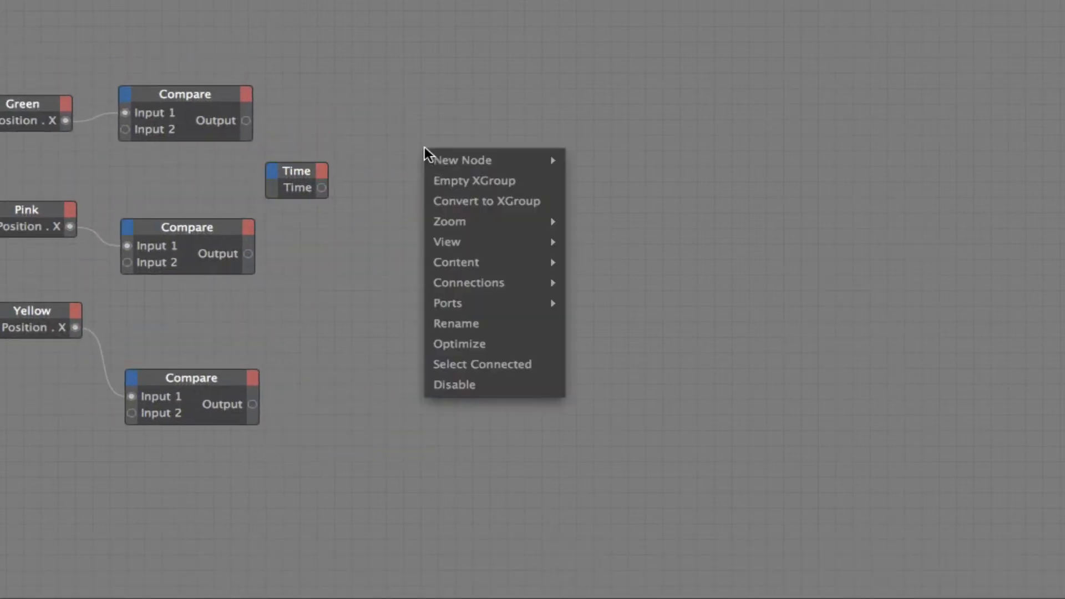
{"action": "mouse_move", "coordinate": [476, 157]}
{"action": "mouse_move", "coordinate": [605, 158]}
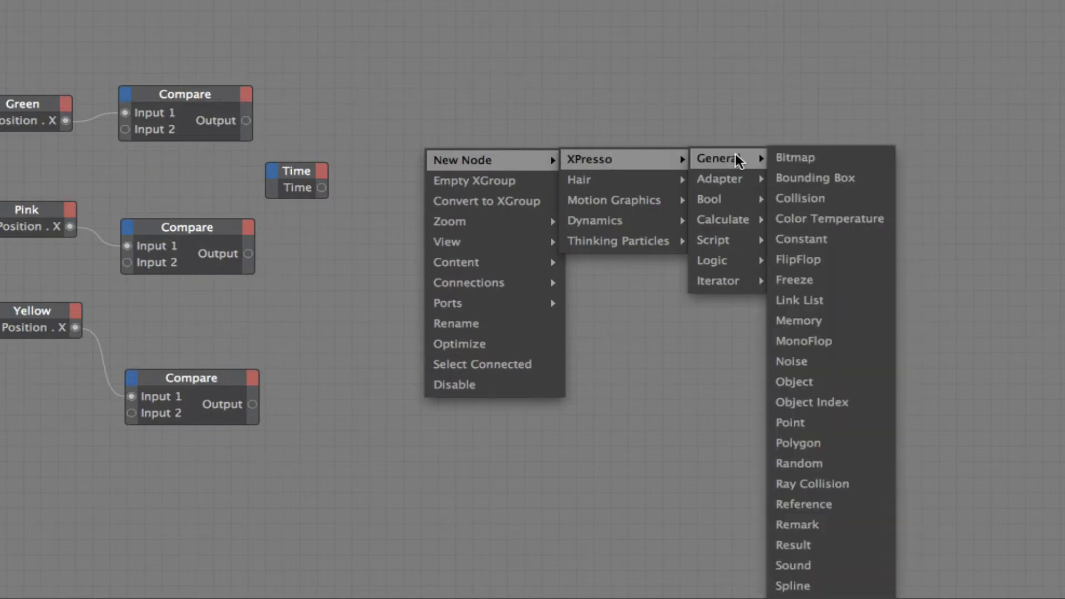
{"action": "mouse_move", "coordinate": [738, 241]}
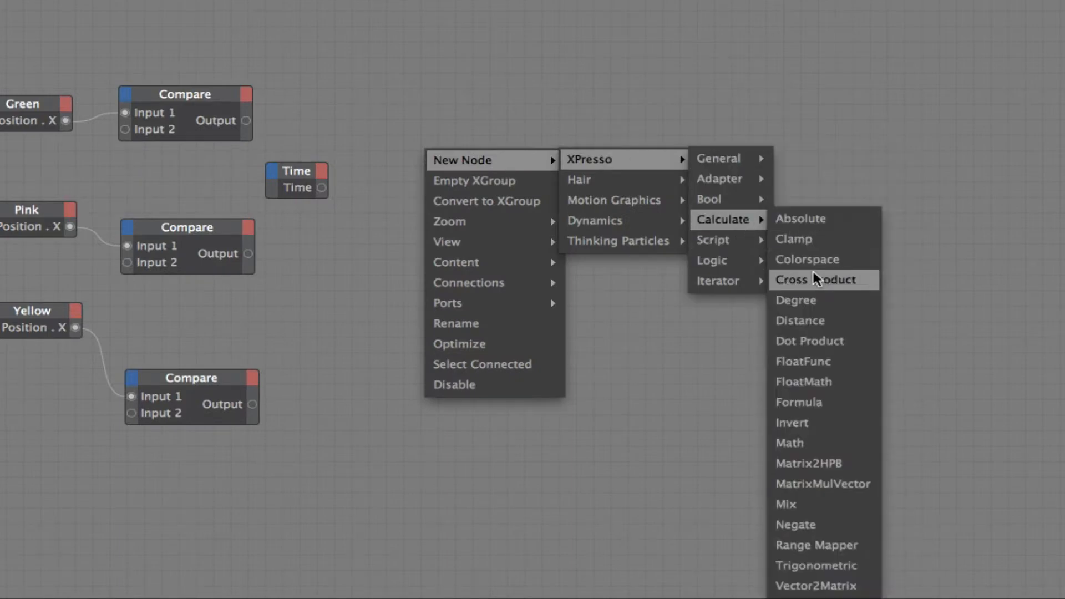
{"action": "left_click", "coordinate": [824, 455]}
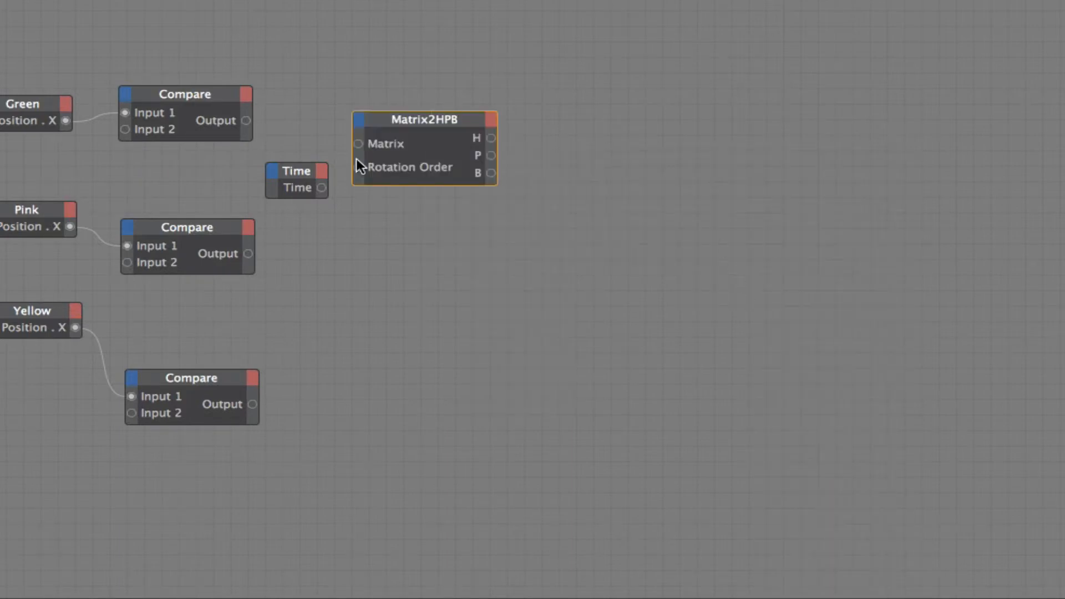
{"action": "key", "text": "Delete"}
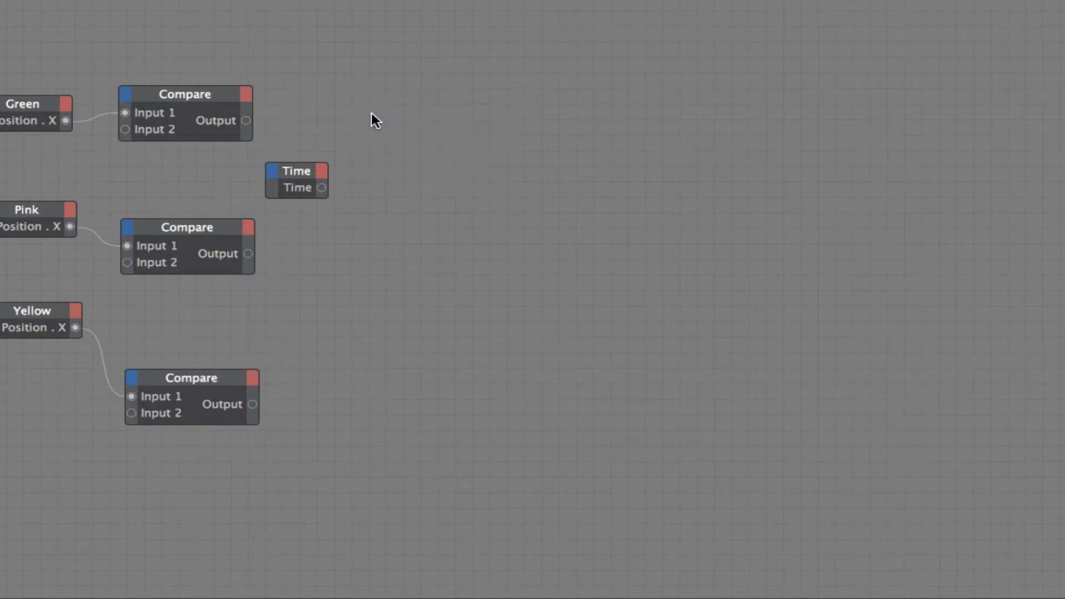
Create an XPresso Math node beside Green's Compare node and set its function to Divide.
{"action": "right_click", "coordinate": [371, 114]}
{"action": "mouse_move", "coordinate": [401, 126]}
{"action": "mouse_move", "coordinate": [532, 125]}
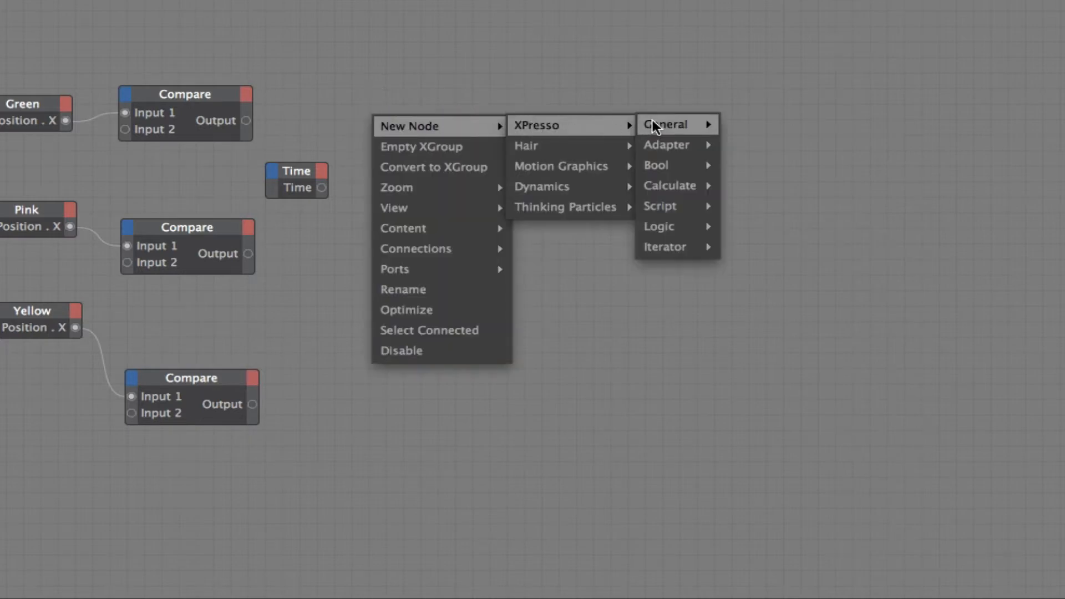
{"action": "mouse_move", "coordinate": [702, 186]}
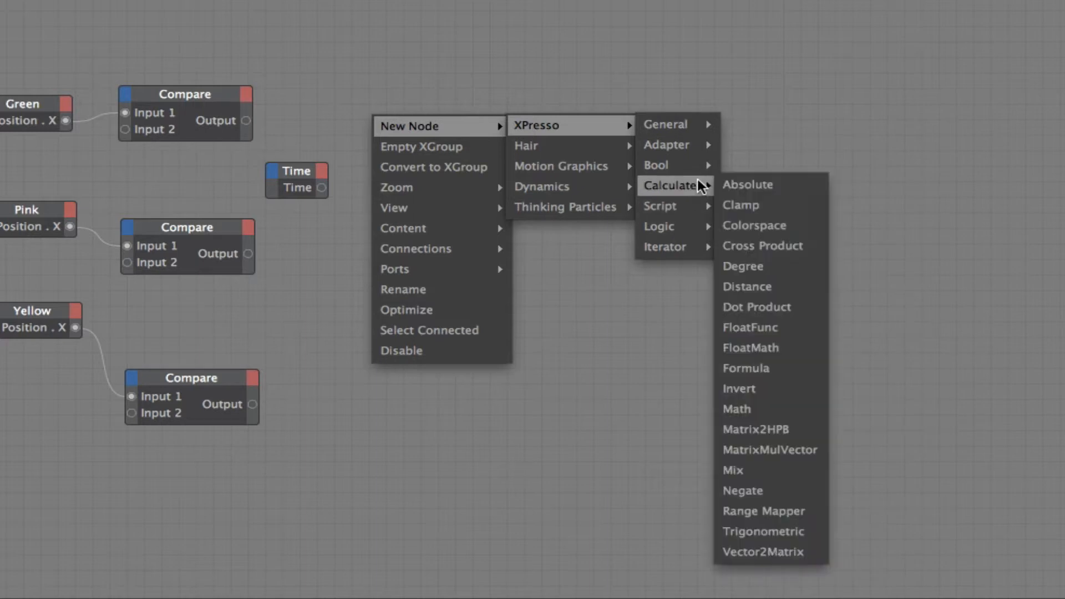
{"action": "left_click", "coordinate": [757, 408]}
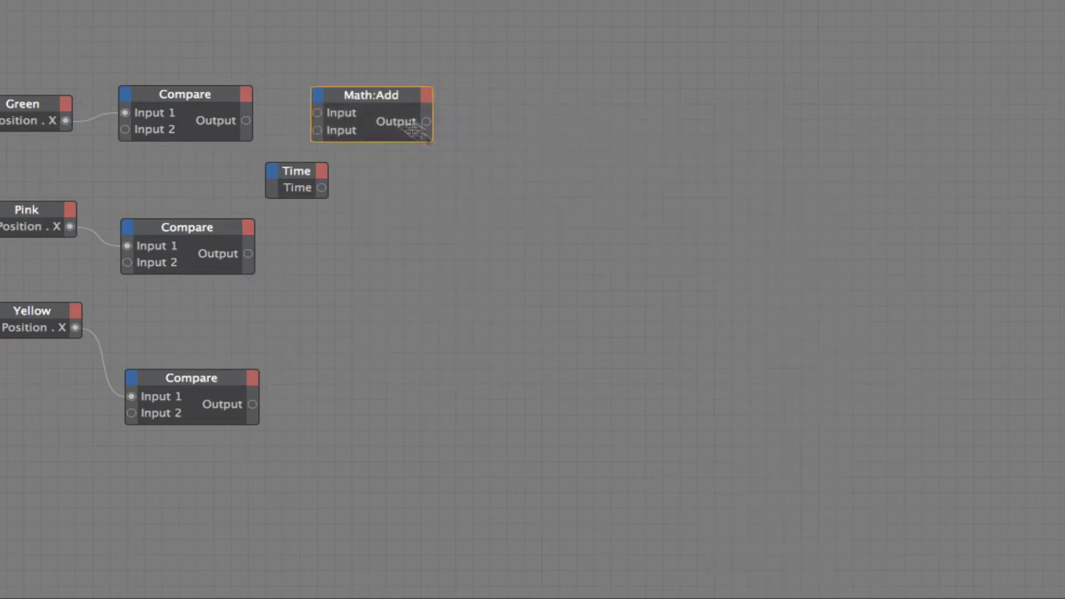
{"action": "left_click_drag", "start_coordinate": [375, 92], "coordinate": [441, 89]}
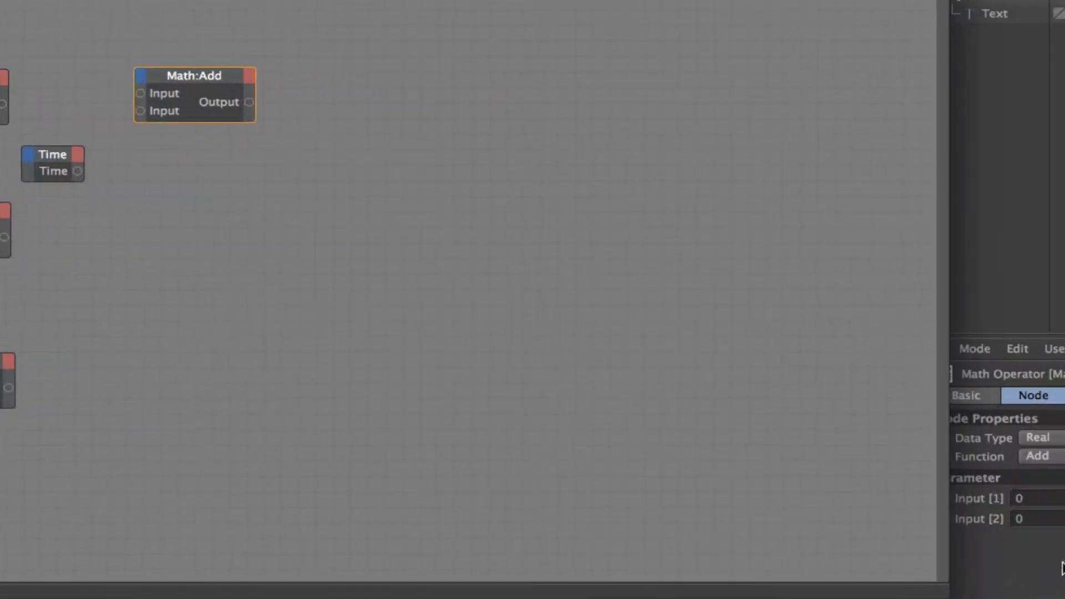
{"action": "left_click", "coordinate": [1056, 456]}
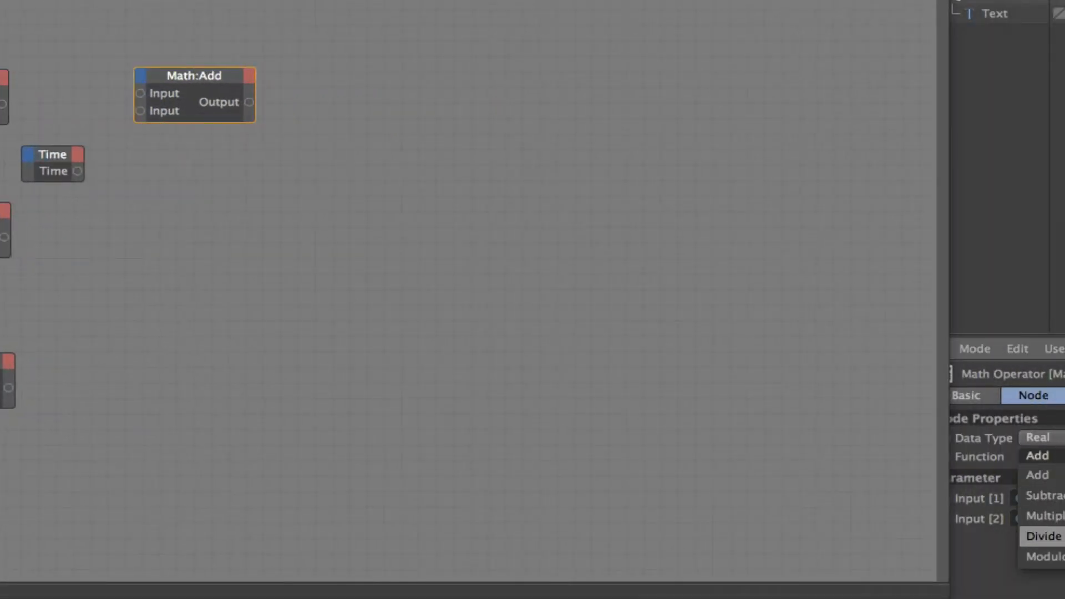
{"action": "left_click", "coordinate": [1043, 536]}
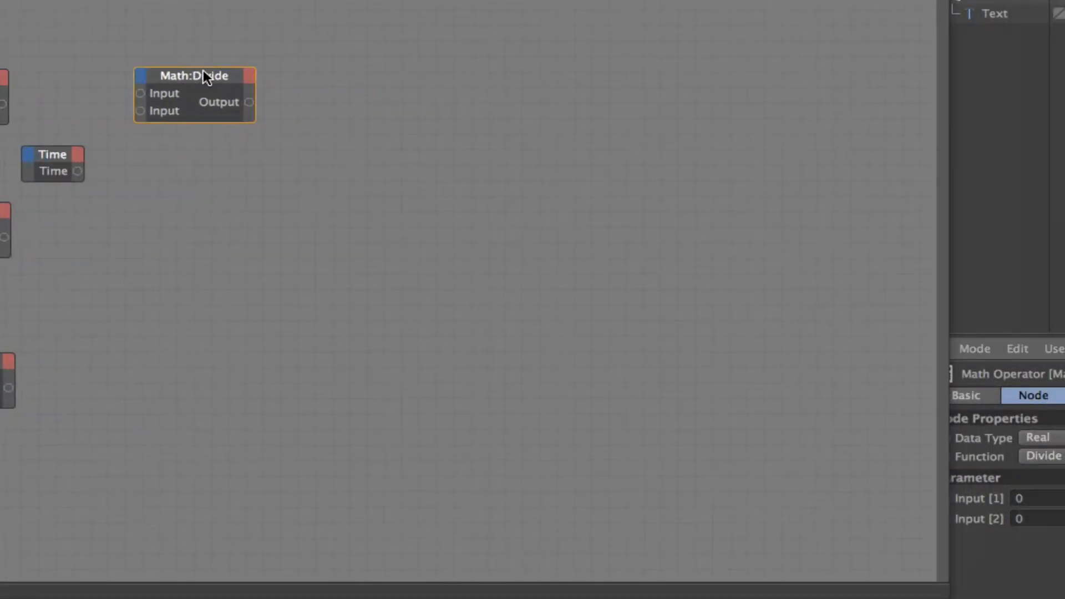
Duplicate the Math:Divide node twice and space the copies out so each Compare node has its own Divide node.
{"action": "left_click_drag", "start_coordinate": [203, 71], "coordinate": [225, 410], "text": "ctrl"}
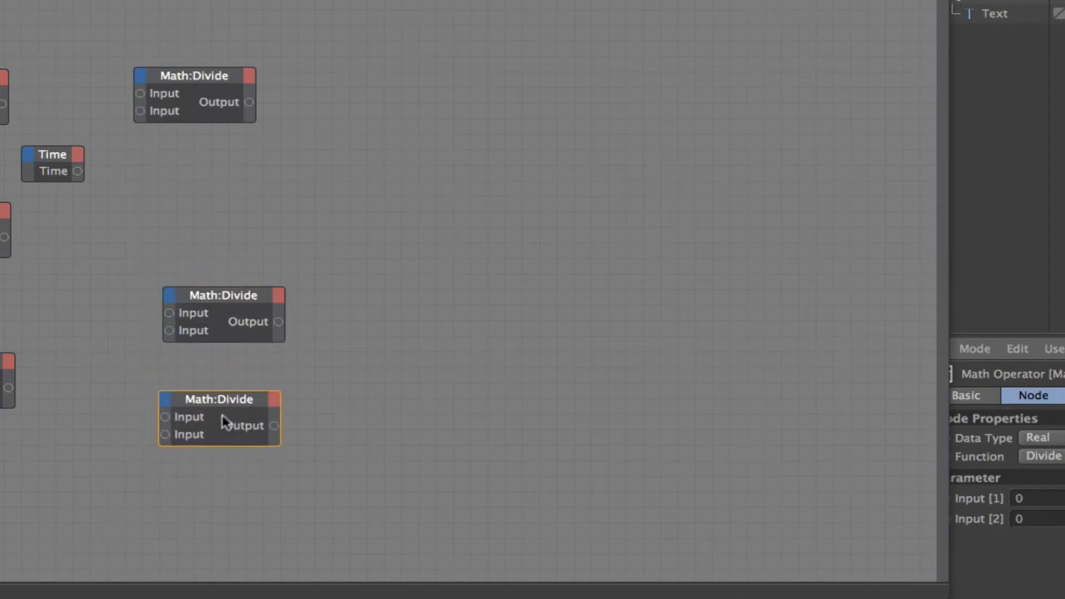
{"action": "left_click_drag", "start_coordinate": [229, 295], "coordinate": [199, 209]}
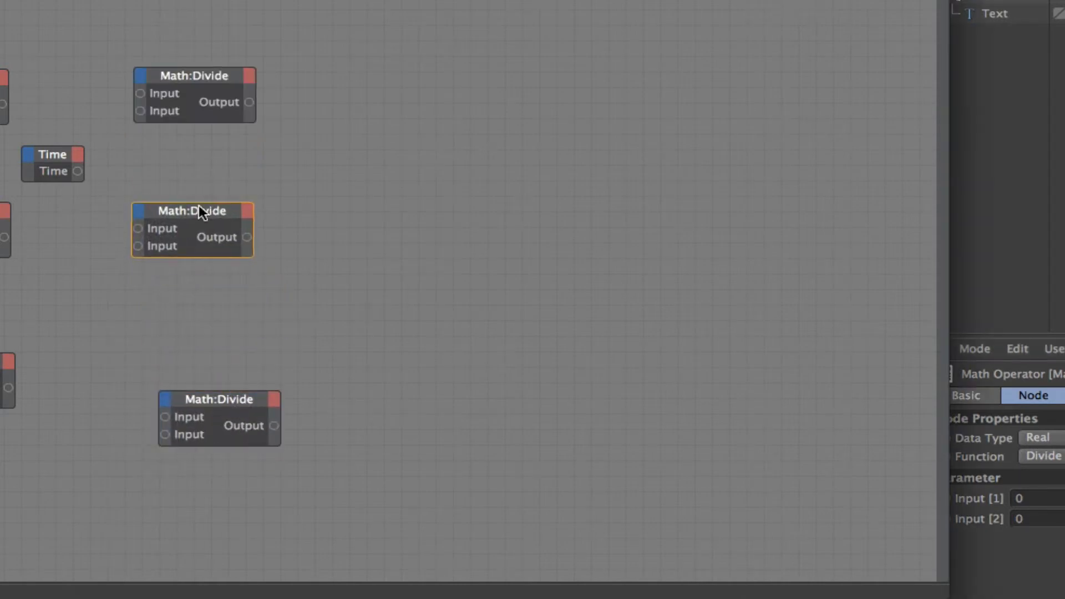
{"action": "left_click_drag", "start_coordinate": [193, 68], "coordinate": [199, 43]}
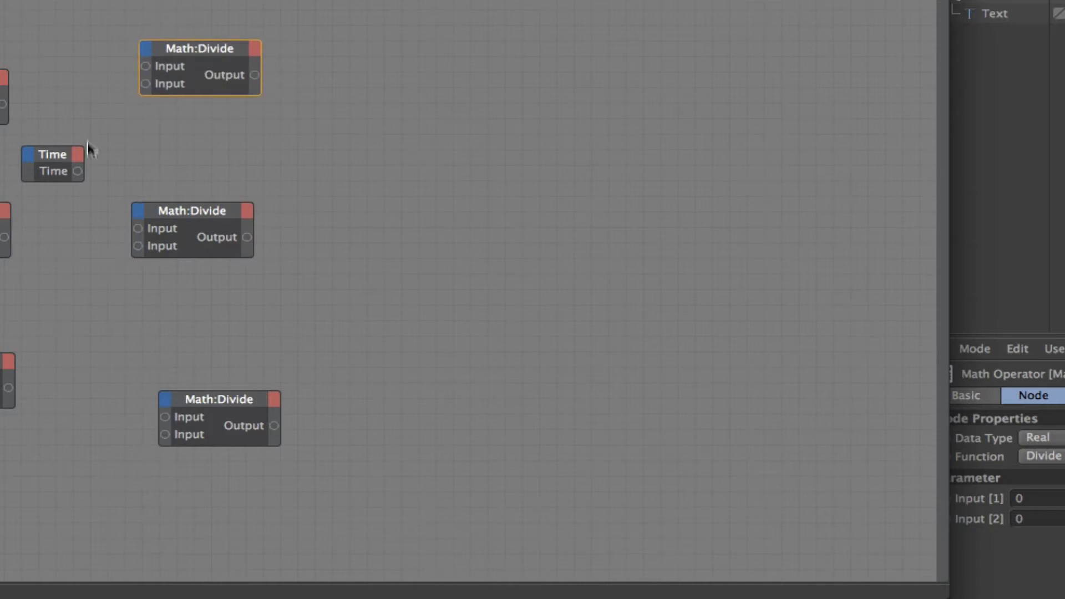
Connect the Time output to the first Input of all three Math:Divide nodes and line up the lowest Divide node.
{"action": "left_click_drag", "start_coordinate": [78, 171], "coordinate": [145, 66]}
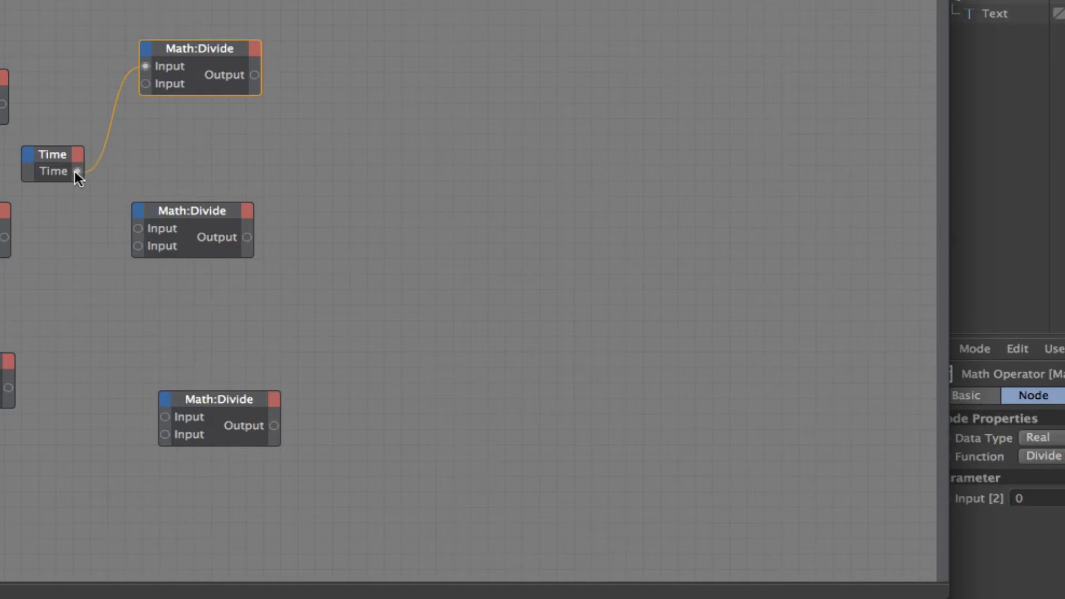
{"action": "left_click_drag", "start_coordinate": [78, 170], "coordinate": [107, 195]}
{"action": "left_click_drag", "start_coordinate": [78, 171], "coordinate": [164, 411]}
{"action": "left_click_drag", "start_coordinate": [77, 171], "coordinate": [167, 417]}
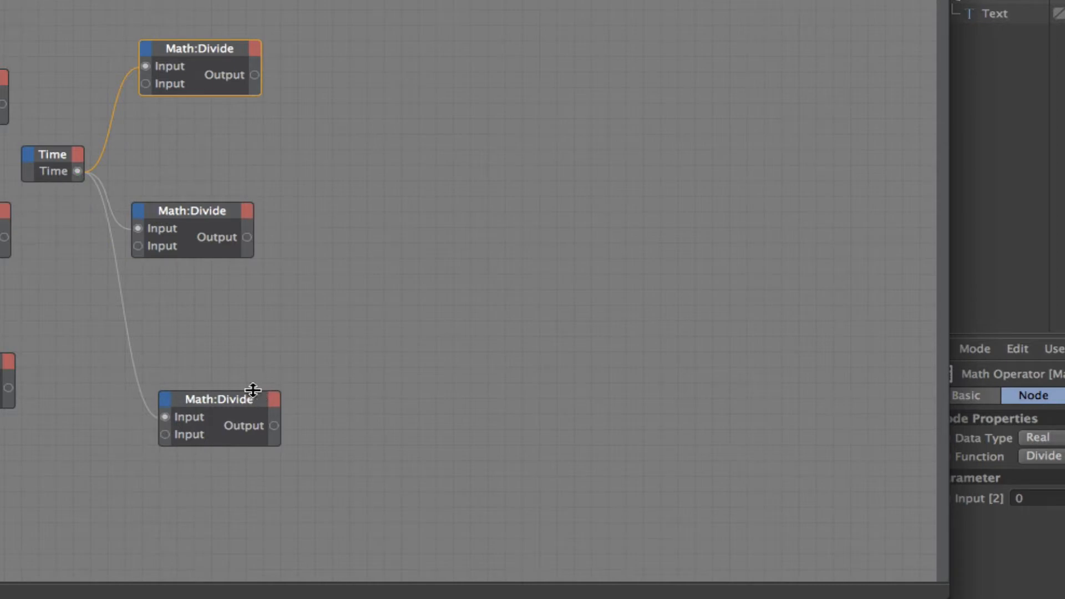
{"action": "left_click", "coordinate": [233, 399]}
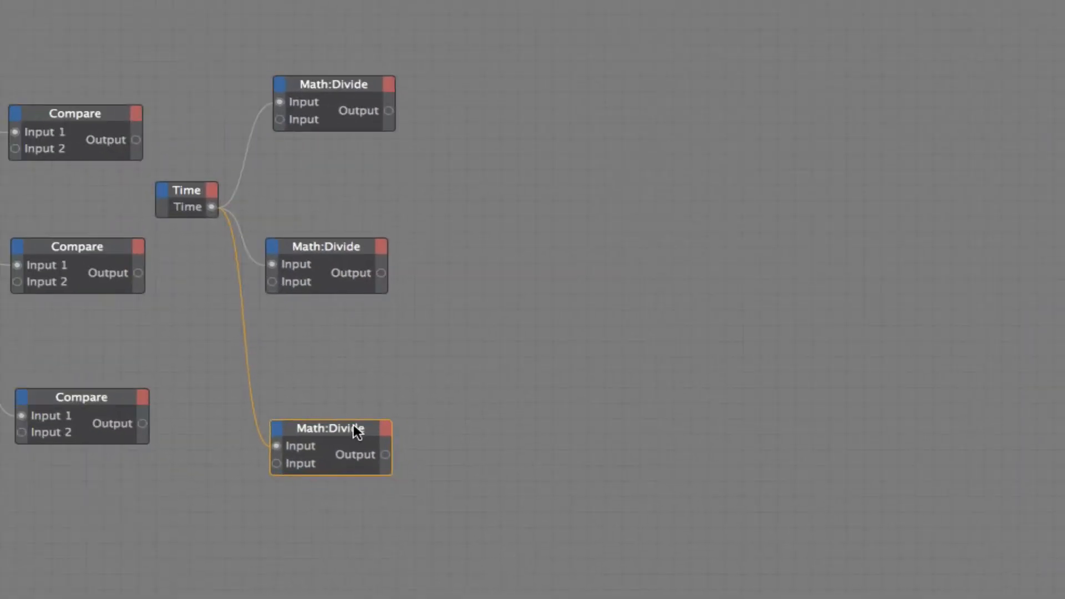
{"action": "left_click_drag", "start_coordinate": [355, 430], "coordinate": [354, 430]}
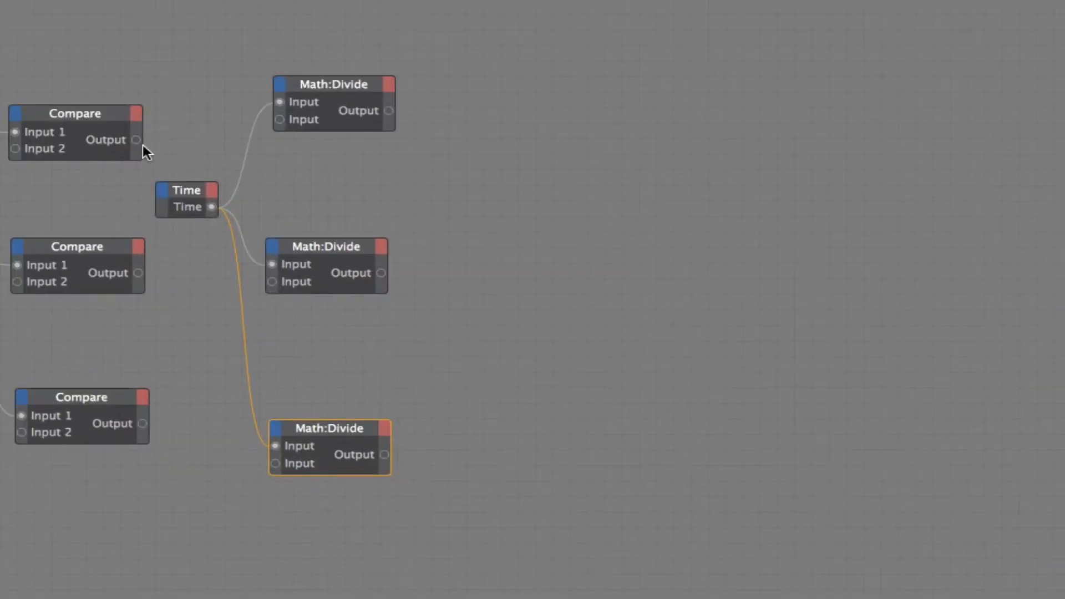
Connect each Compare node's Output to the second Input of its neighbouring Math:Divide node.
{"action": "left_click_drag", "start_coordinate": [136, 139], "coordinate": [279, 119]}
{"action": "left_click_drag", "start_coordinate": [138, 272], "coordinate": [271, 281]}
{"action": "left_click_drag", "start_coordinate": [144, 422], "coordinate": [277, 462]}
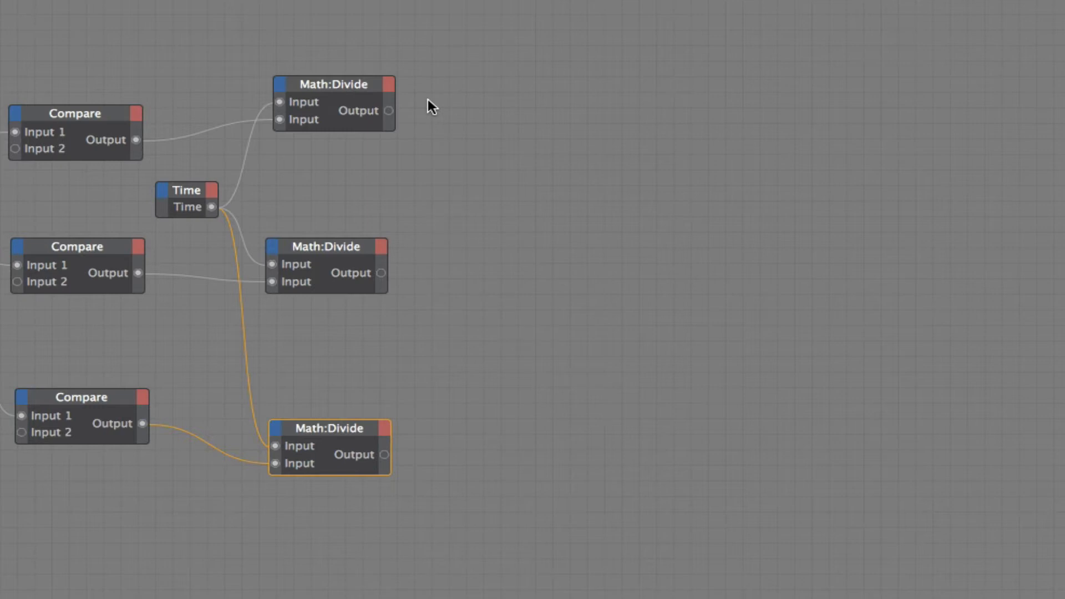
Create an XPresso Freeze node beside the top Math:Divide node and connect that node's Output to the Freeze Value input.
{"action": "right_click", "coordinate": [468, 112]}
{"action": "mouse_move", "coordinate": [521, 125]}
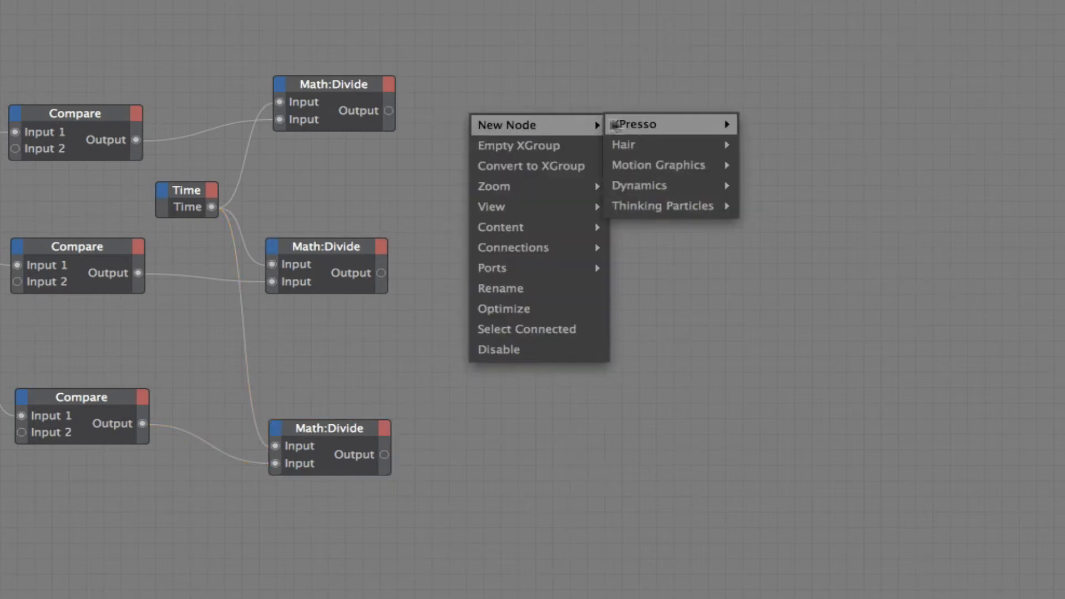
{"action": "mouse_move", "coordinate": [665, 124]}
{"action": "mouse_move", "coordinate": [763, 123]}
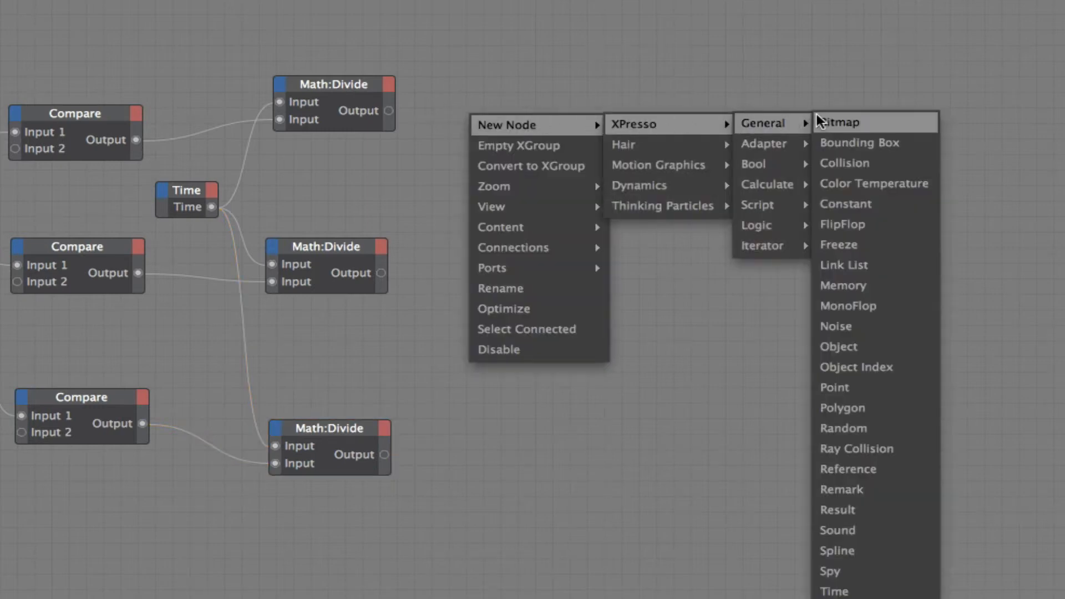
{"action": "left_click", "coordinate": [887, 249]}
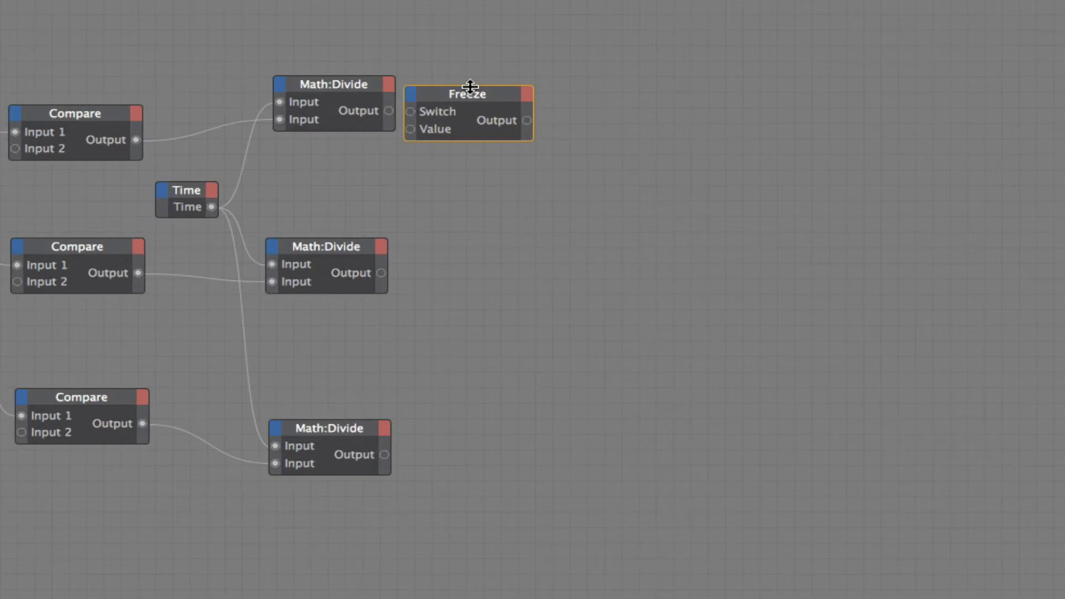
{"action": "left_click_drag", "start_coordinate": [475, 96], "coordinate": [530, 92]}
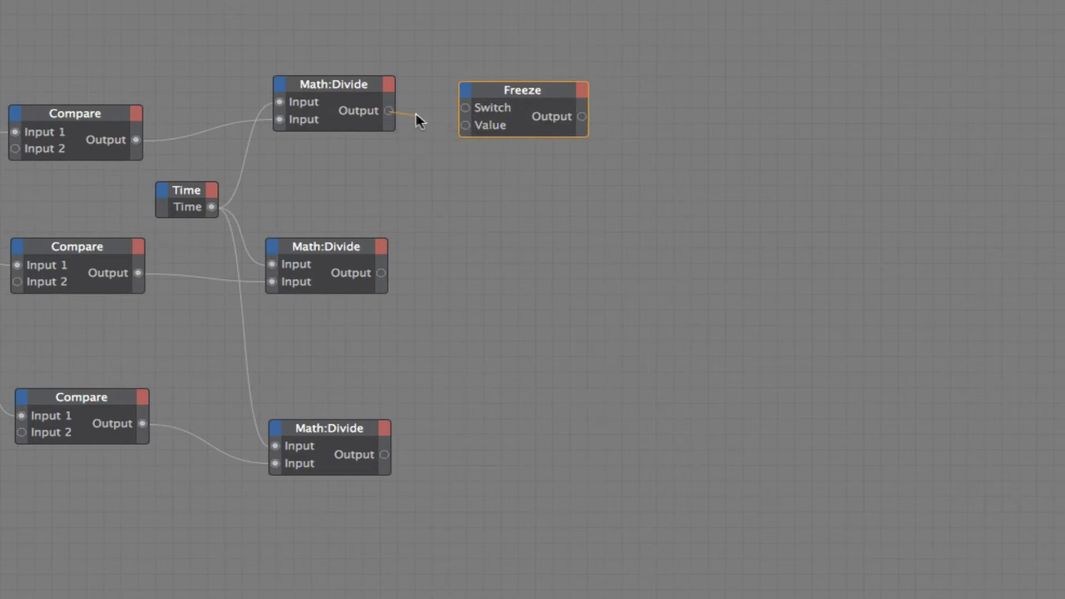
{"action": "left_click_drag", "start_coordinate": [462, 125], "coordinate": [462, 126]}
Duplicate the Freeze node twice, connecting the two remaining Divide outputs to the copies' Value inputs and aligning each copy with its Divide node.
{"action": "left_click_drag", "start_coordinate": [522, 91], "coordinate": [521, 368], "text": "ctrl"}
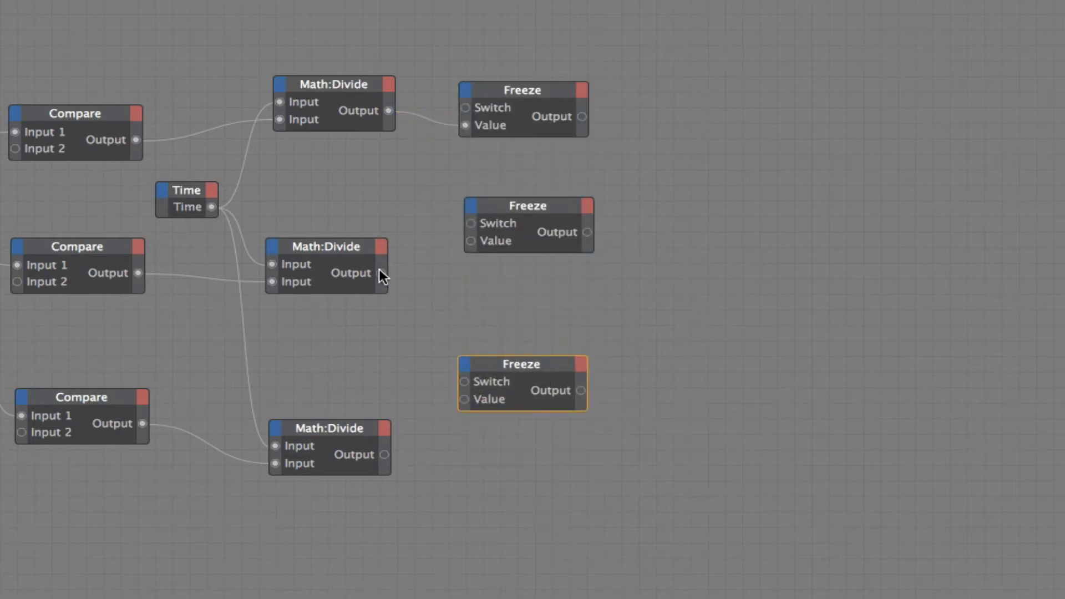
{"action": "left_click_drag", "start_coordinate": [381, 271], "coordinate": [471, 240]}
{"action": "left_click_drag", "start_coordinate": [384, 454], "coordinate": [464, 399]}
{"action": "left_click_drag", "start_coordinate": [525, 366], "coordinate": [526, 431]}
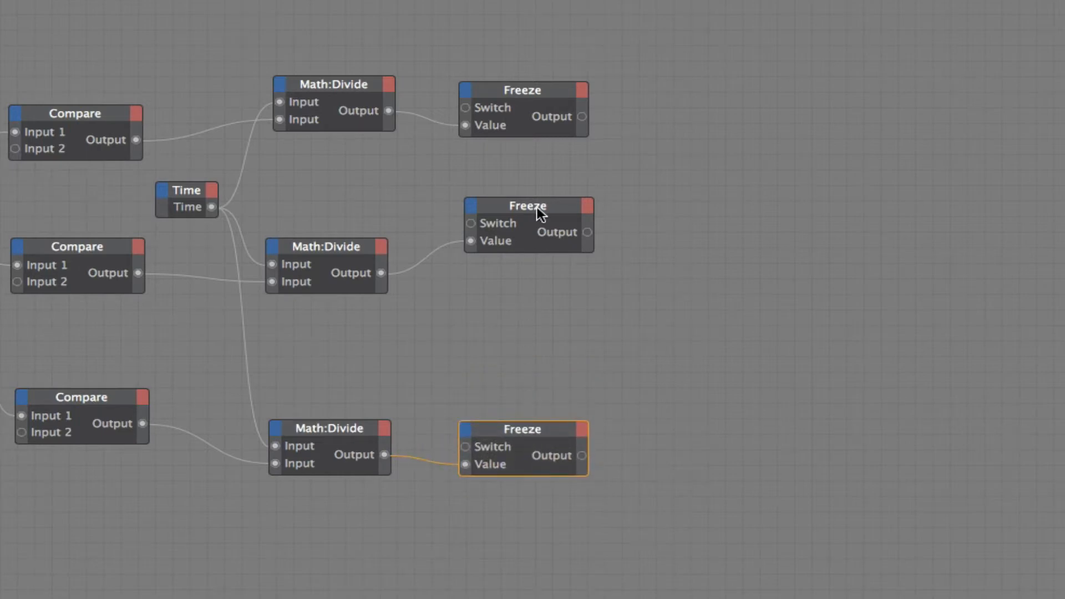
{"action": "left_click_drag", "start_coordinate": [537, 207], "coordinate": [539, 236]}
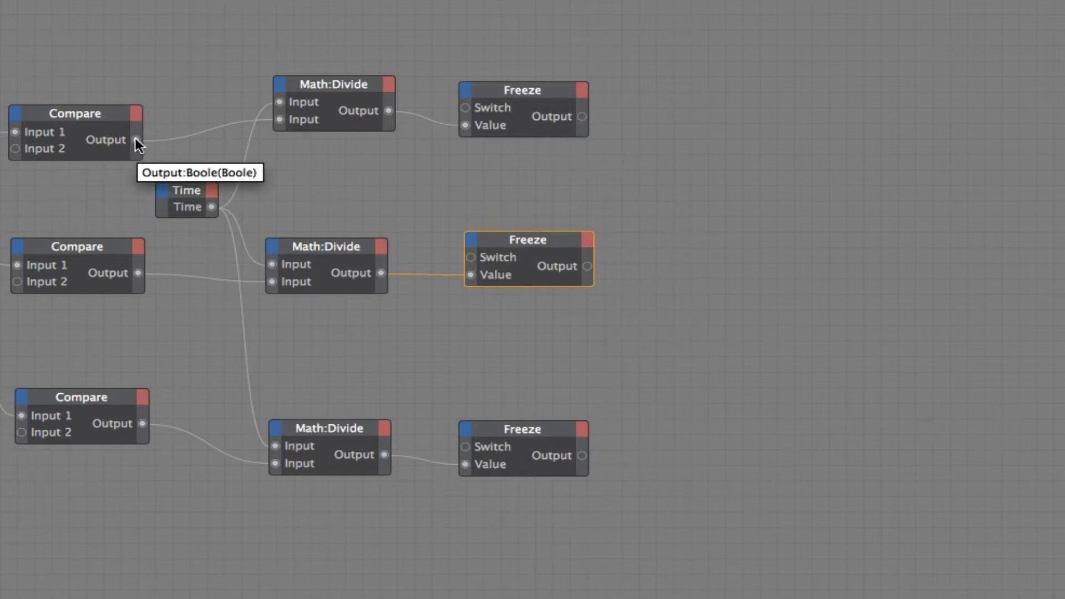
Connect each Compare node's Output to the Switch input of the Freeze node in the same row.
{"action": "left_click_drag", "start_coordinate": [135, 139], "coordinate": [464, 108]}
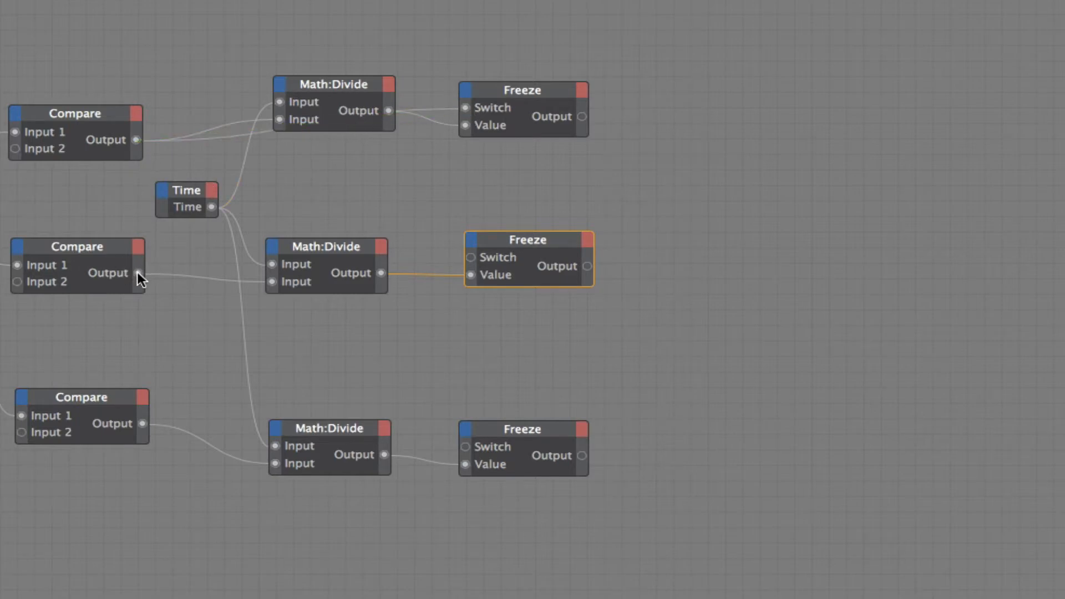
{"action": "left_click_drag", "start_coordinate": [138, 272], "coordinate": [470, 257]}
{"action": "left_click_drag", "start_coordinate": [143, 423], "coordinate": [465, 446]}
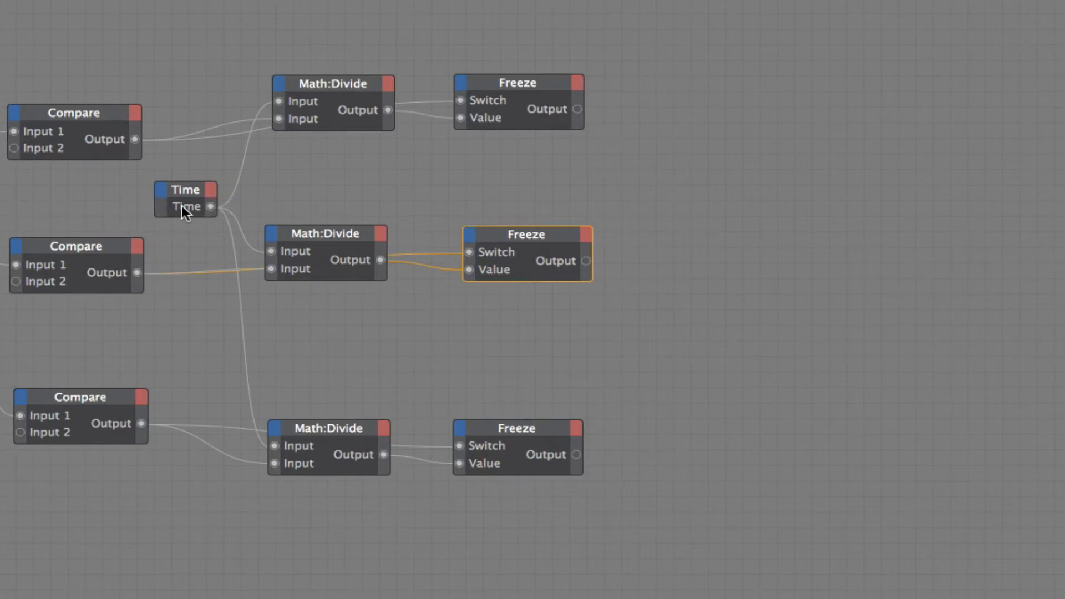
Add a Frame output port to the Time node.
{"action": "left_click", "coordinate": [210, 190]}
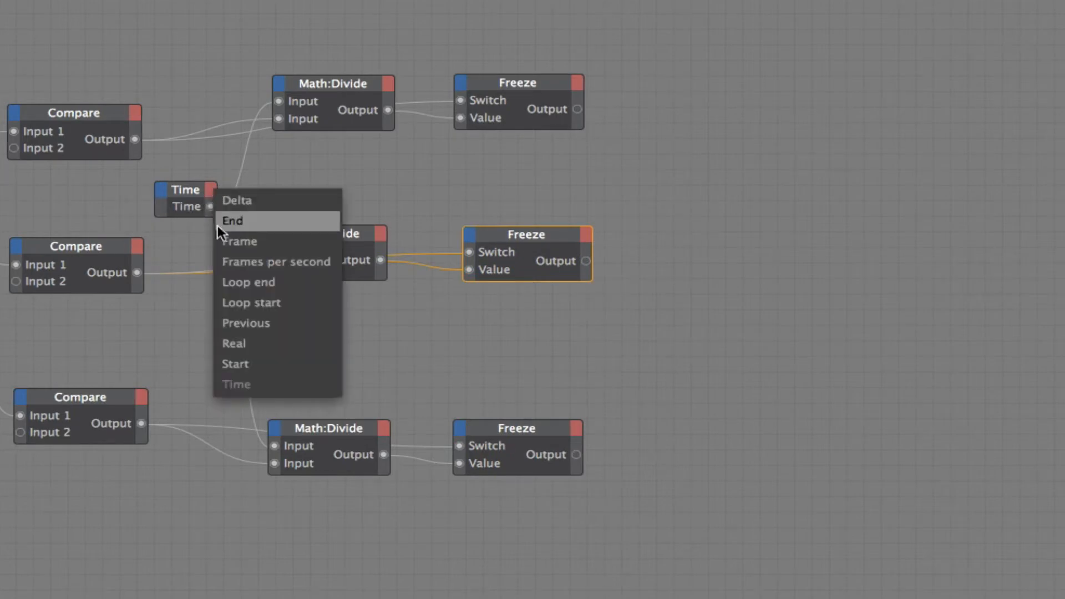
{"action": "left_click", "coordinate": [232, 242]}
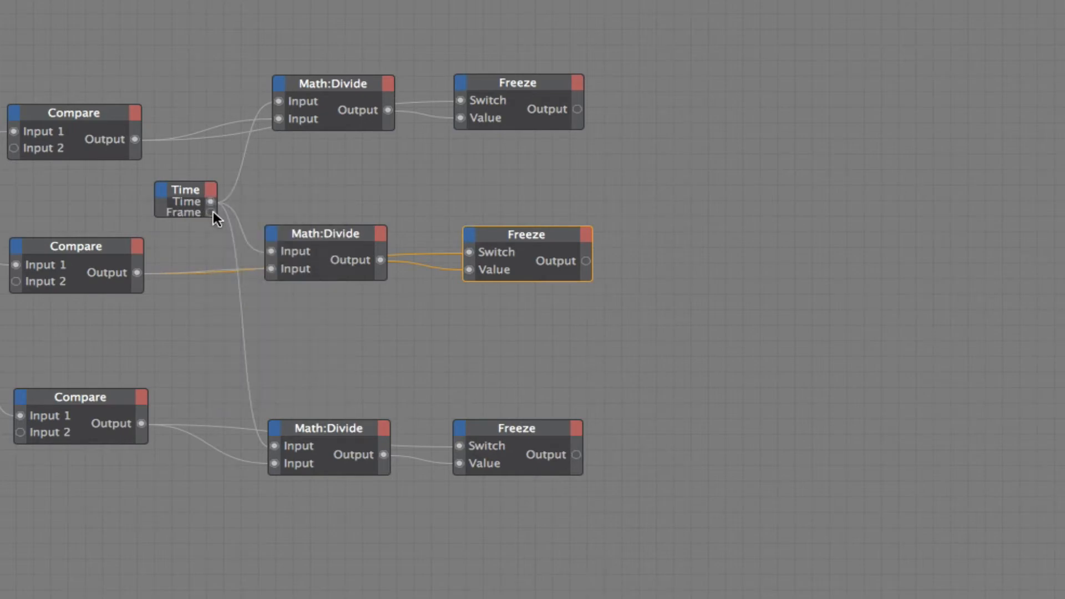
Rewire the Time node's Frame output to the first Input of all three Math:Divide nodes and delete its Time port.
{"action": "left_click_drag", "start_coordinate": [211, 213], "coordinate": [278, 101]}
{"action": "left_click_drag", "start_coordinate": [210, 213], "coordinate": [270, 252]}
{"action": "left_click_drag", "start_coordinate": [210, 213], "coordinate": [274, 445]}
{"action": "right_click", "coordinate": [210, 199]}
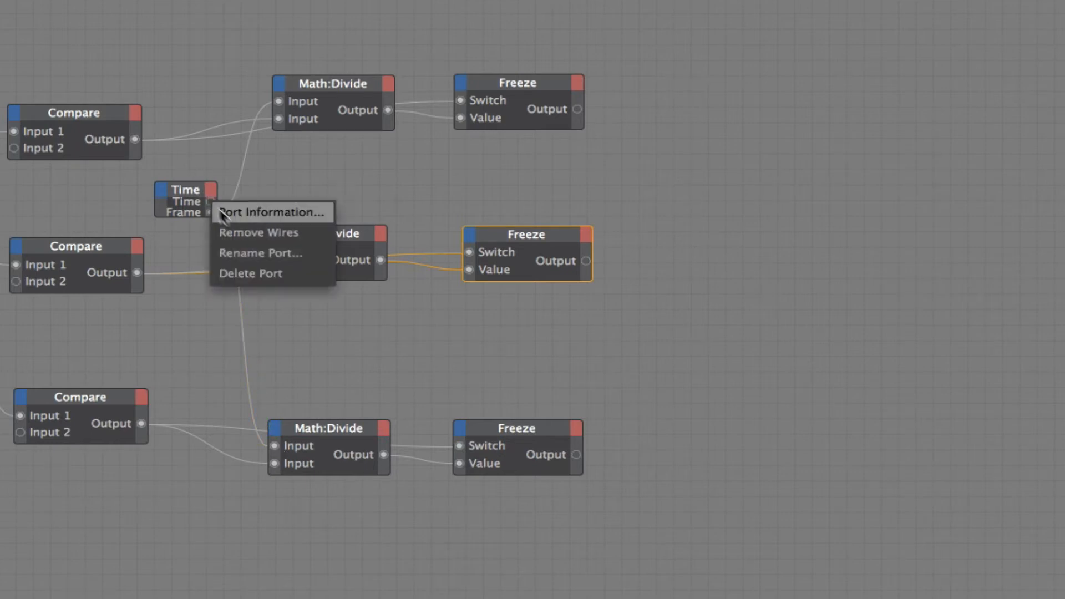
{"action": "left_click", "coordinate": [246, 271]}
{"action": "double_click", "coordinate": [193, 190]}
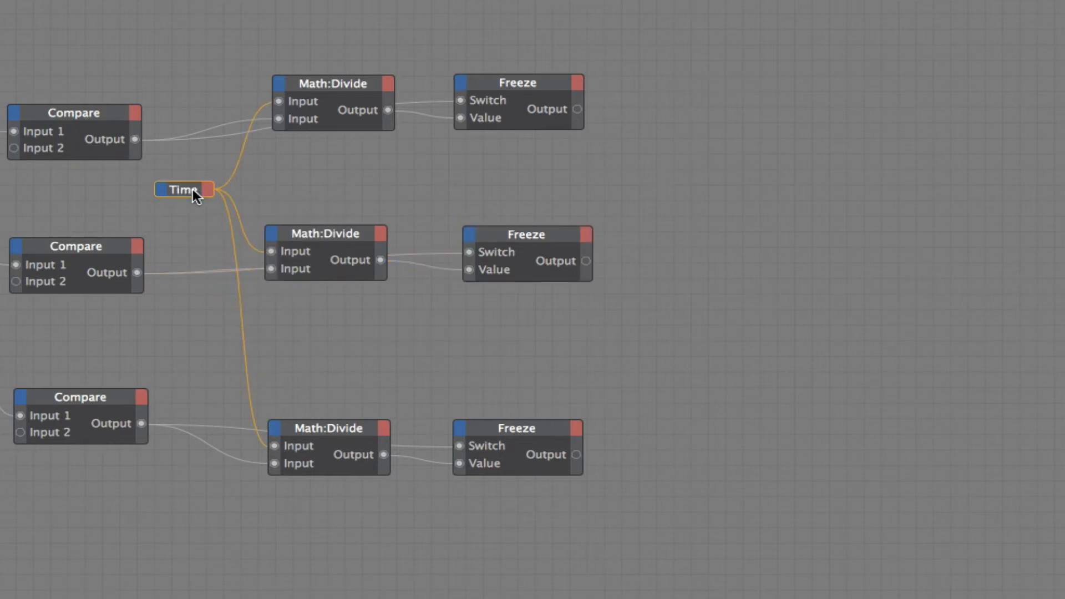
{"action": "double_click", "coordinate": [192, 190]}
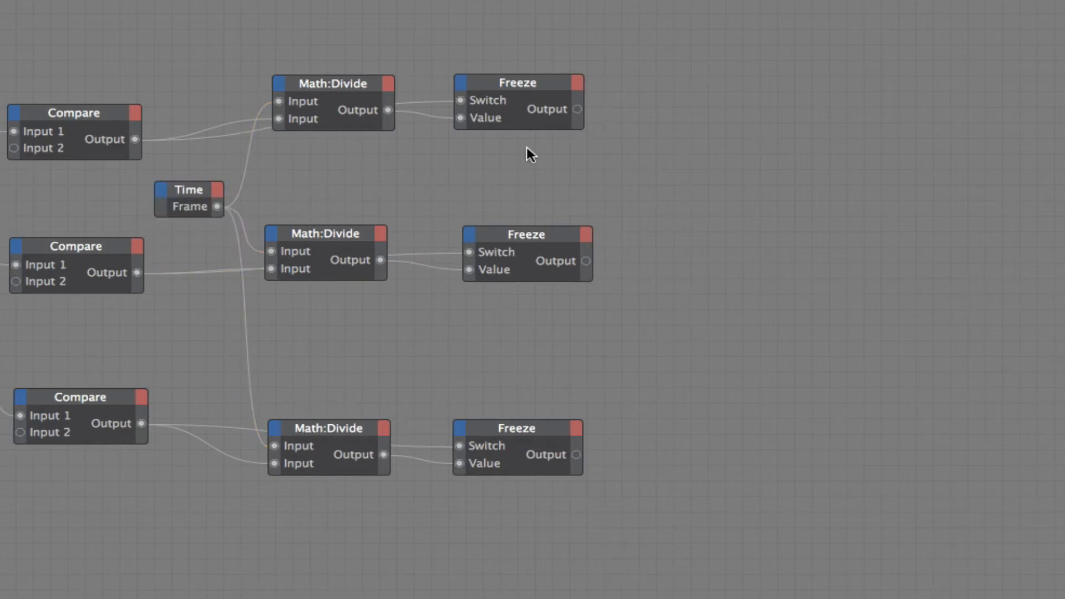
Duplicate the three Compare nodes beyond the Freeze nodes and set Input 2 of the copies to 80.
{"action": "right_click", "coordinate": [664, 129]}
{"action": "left_click", "coordinate": [730, 91]}
{"action": "left_click_drag", "start_coordinate": [25, 40], "coordinate": [79, 443]}
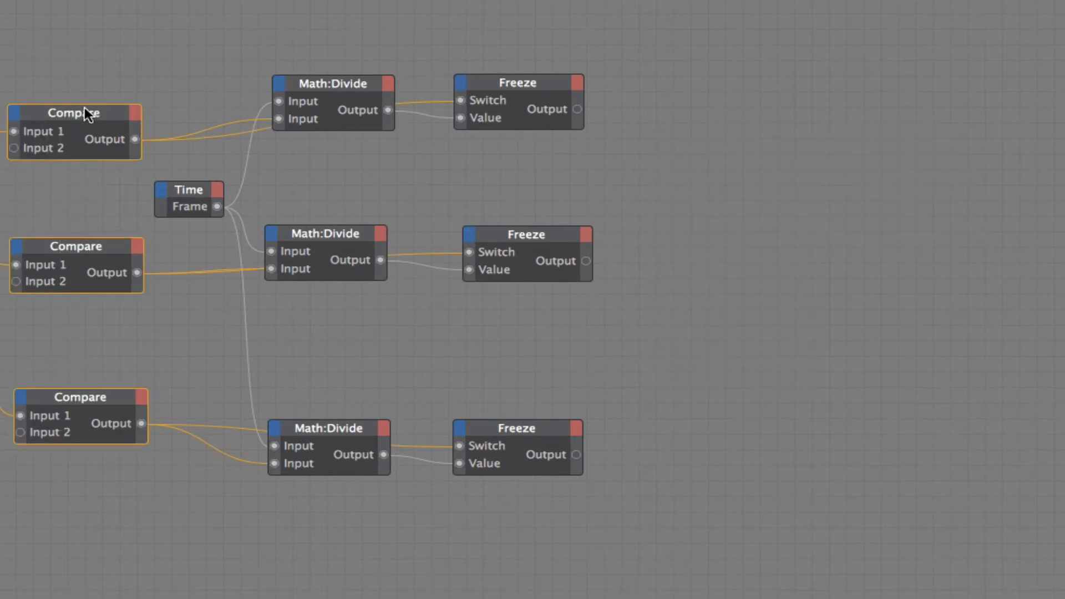
{"action": "left_click_drag", "start_coordinate": [85, 109], "coordinate": [723, 166]}
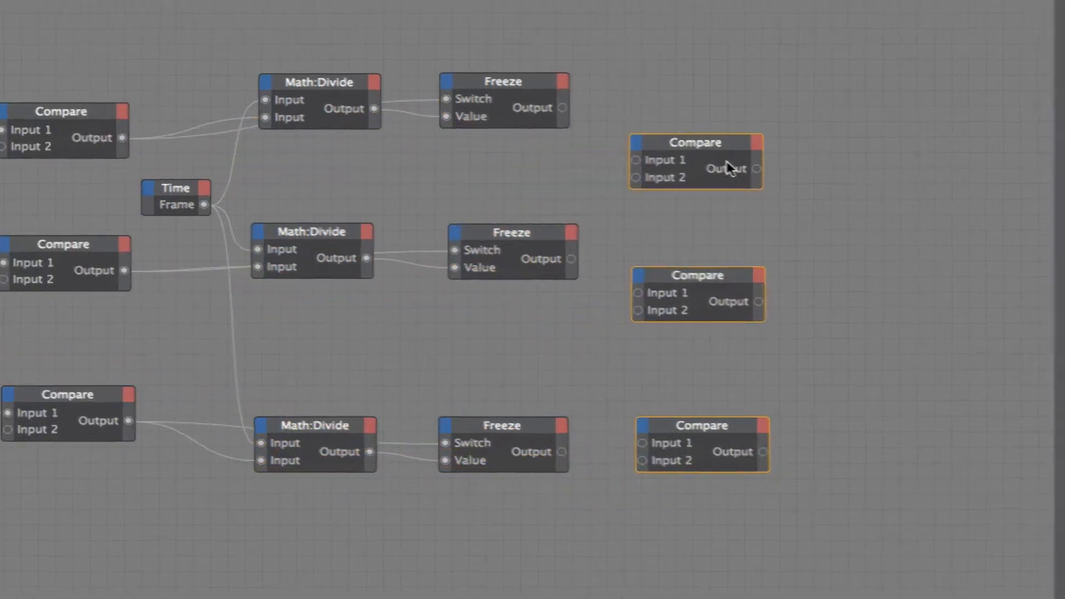
{"action": "left_click_drag", "start_coordinate": [1008, 520], "coordinate": [842, 519]}
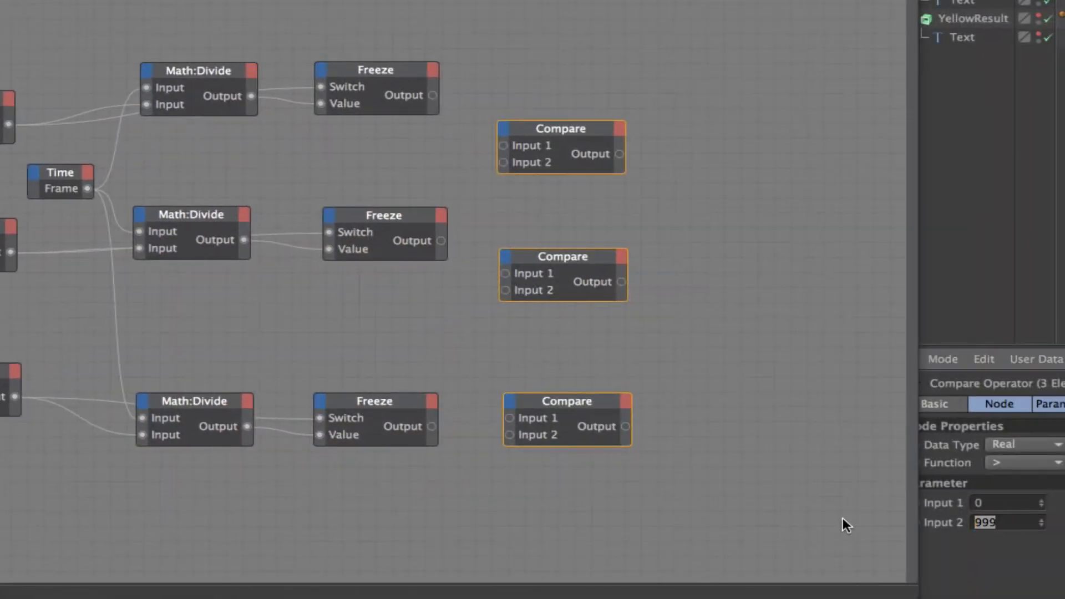
{"action": "type", "text": "80"}
Place each new Compare node beneath the Freeze node of its row, shifting the bottom Freeze node down.
{"action": "left_click", "coordinate": [587, 167]}
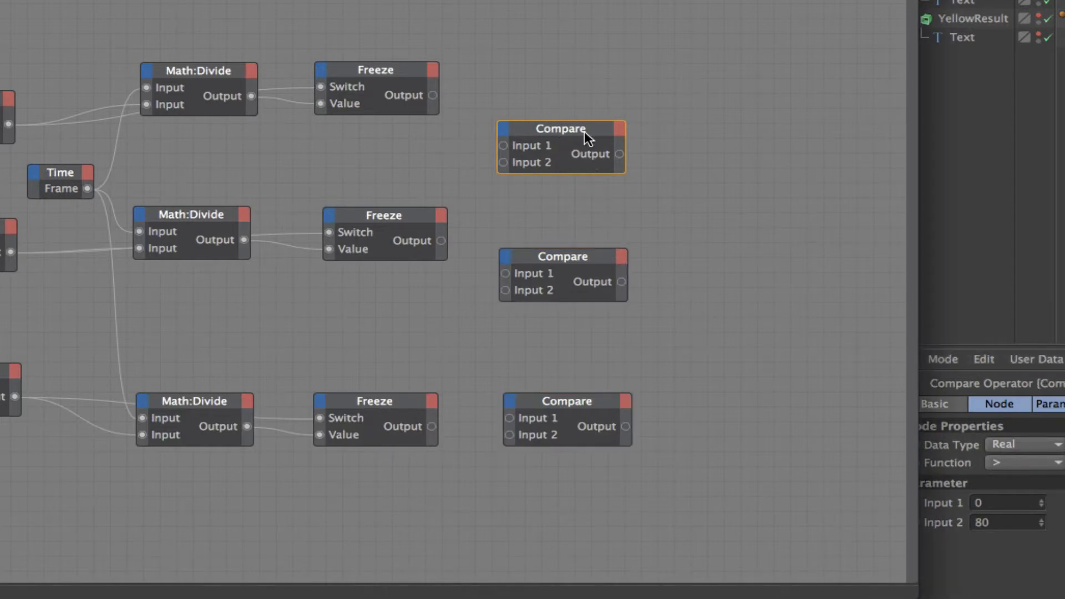
{"action": "left_click_drag", "start_coordinate": [584, 131], "coordinate": [402, 138]}
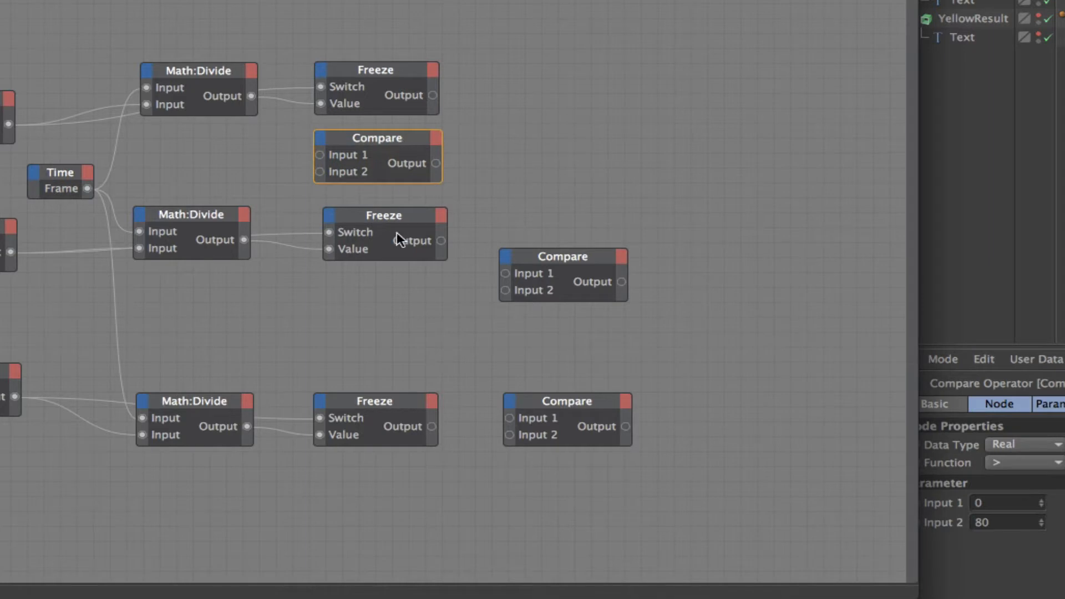
{"action": "left_click_drag", "start_coordinate": [568, 255], "coordinate": [391, 289]}
{"action": "left_click_drag", "start_coordinate": [591, 397], "coordinate": [397, 522]}
{"action": "left_click_drag", "start_coordinate": [400, 397], "coordinate": [396, 445]}
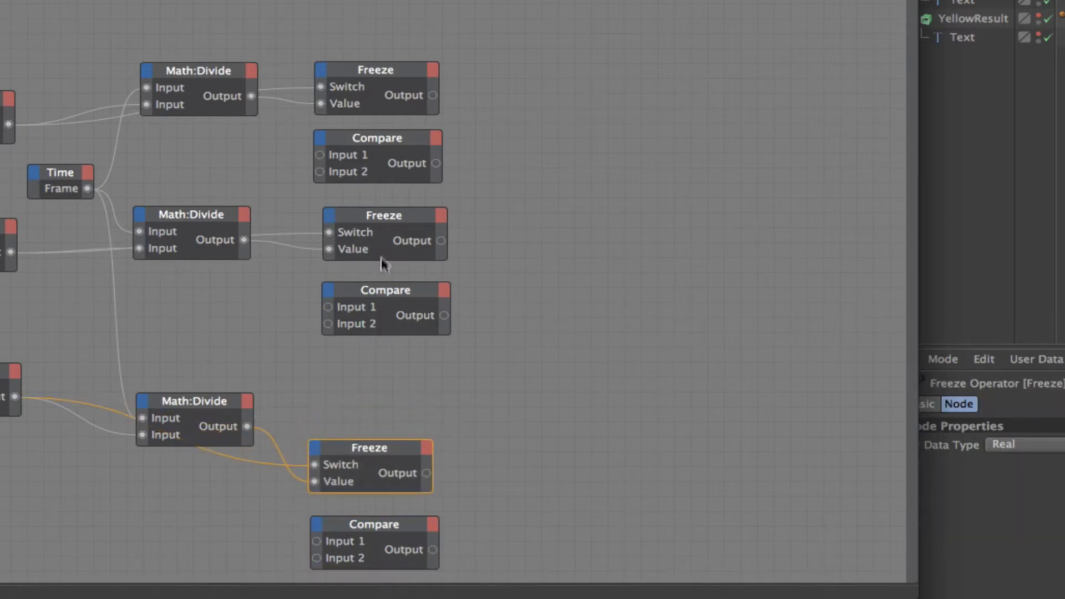
Space out the Freeze and Compare pairs by moving the middle pair down and the top pair up.
{"action": "left_click_drag", "start_coordinate": [478, 260], "coordinate": [398, 297]}
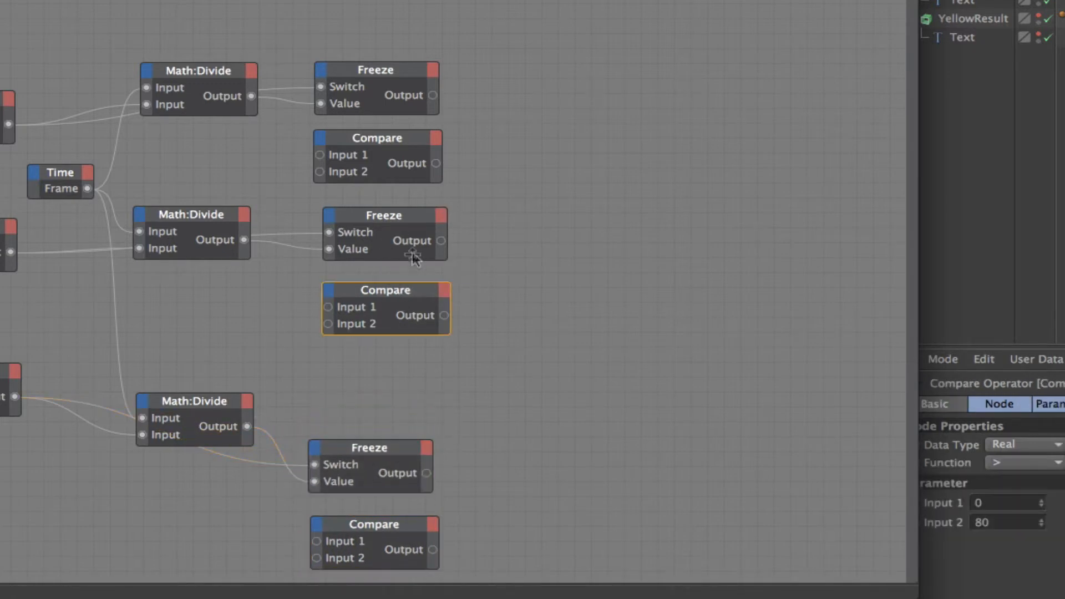
{"action": "left_click_drag", "start_coordinate": [488, 229], "coordinate": [404, 292]}
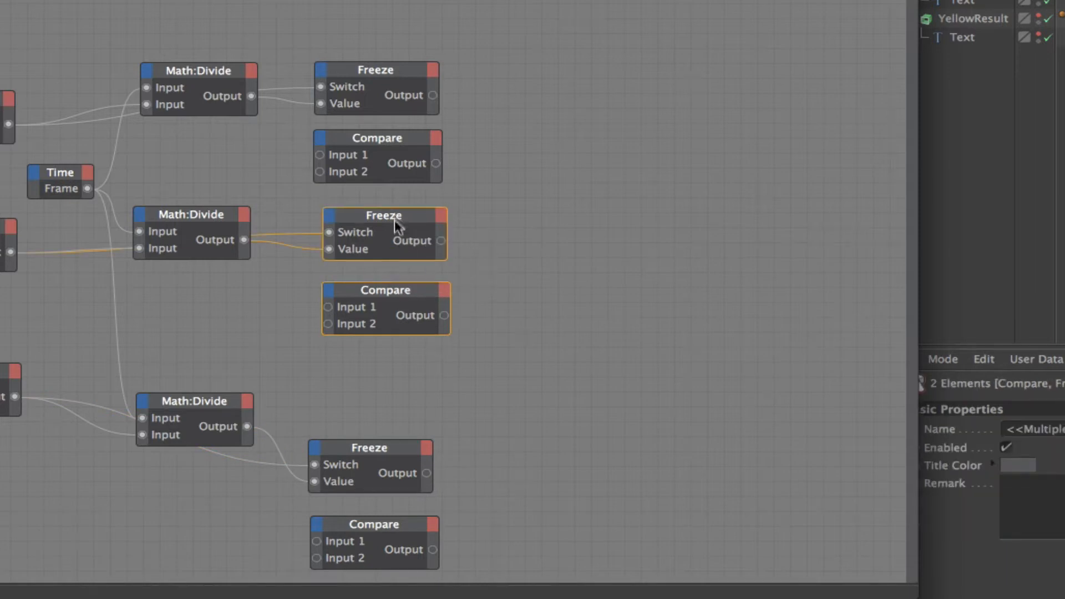
{"action": "left_click_drag", "start_coordinate": [395, 220], "coordinate": [387, 255]}
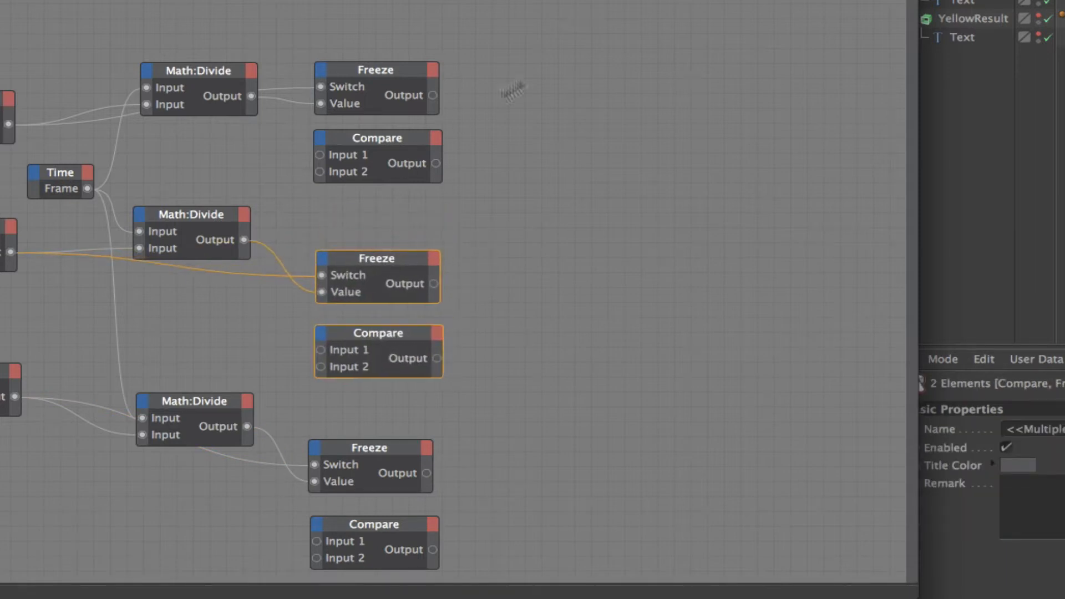
{"action": "left_click_drag", "start_coordinate": [546, 51], "coordinate": [399, 162]}
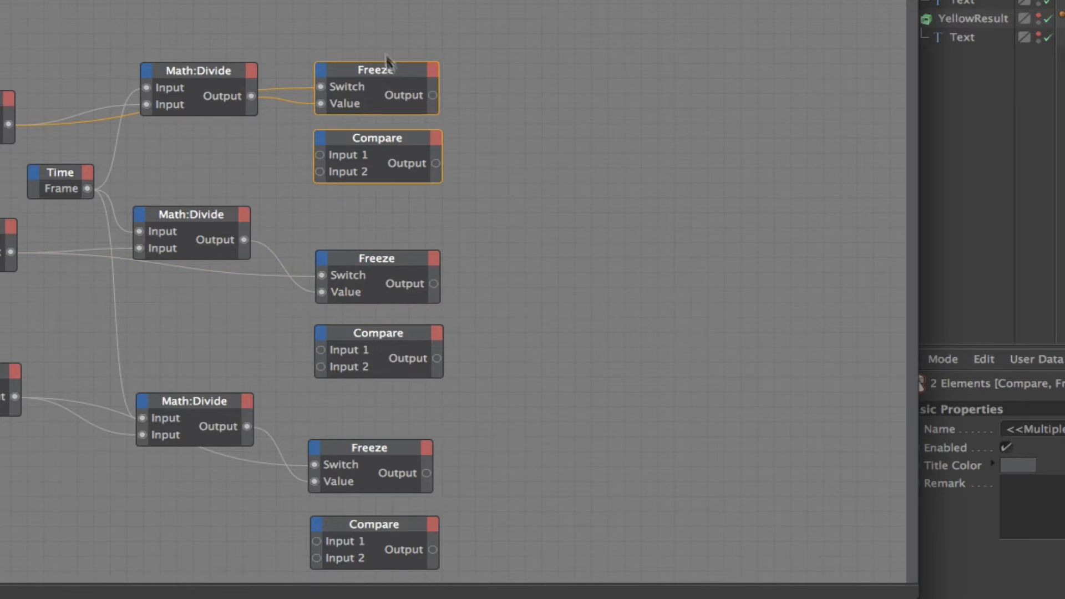
{"action": "left_click_drag", "start_coordinate": [385, 55], "coordinate": [386, 29]}
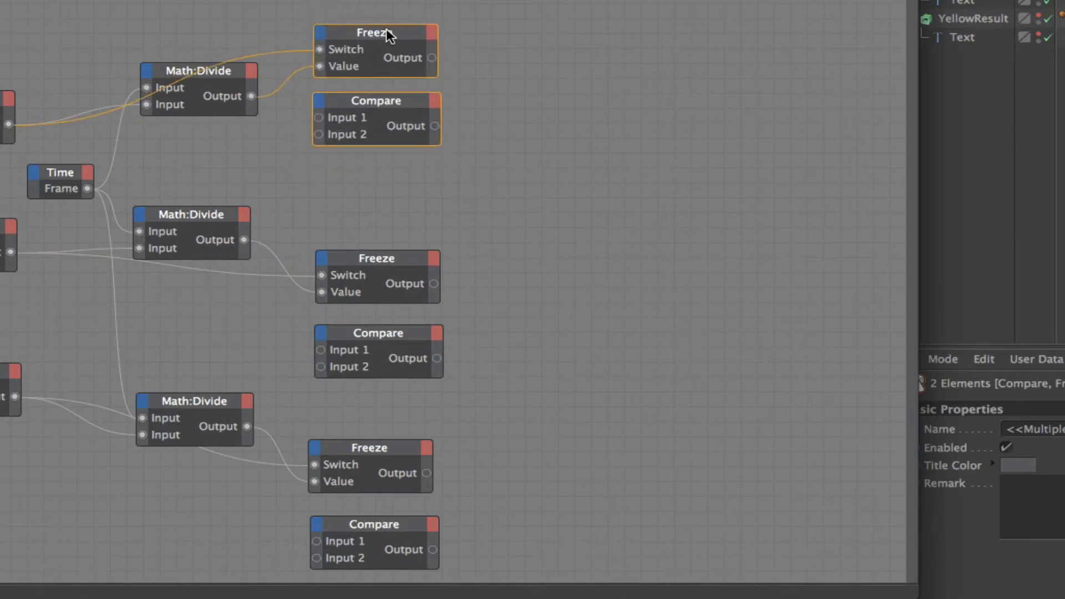
{"action": "left_click", "coordinate": [511, 118]}
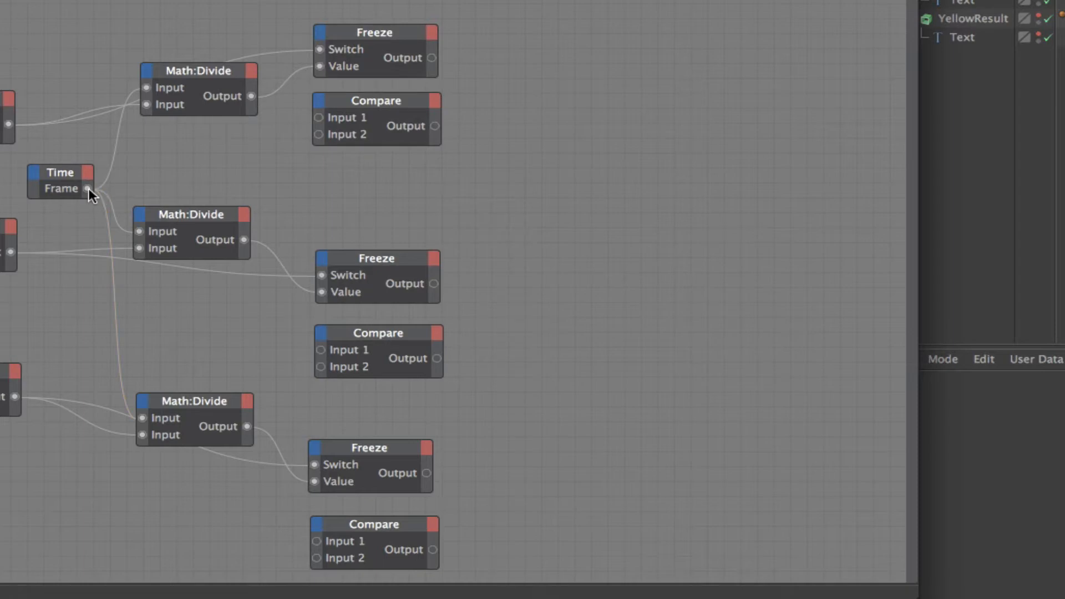
Connect the Time node's Frame output to Input 1 of the Compare node beneath the top Freeze node.
{"action": "left_click_drag", "start_coordinate": [88, 189], "coordinate": [320, 116]}
{"action": "left_click", "coordinate": [362, 100]}
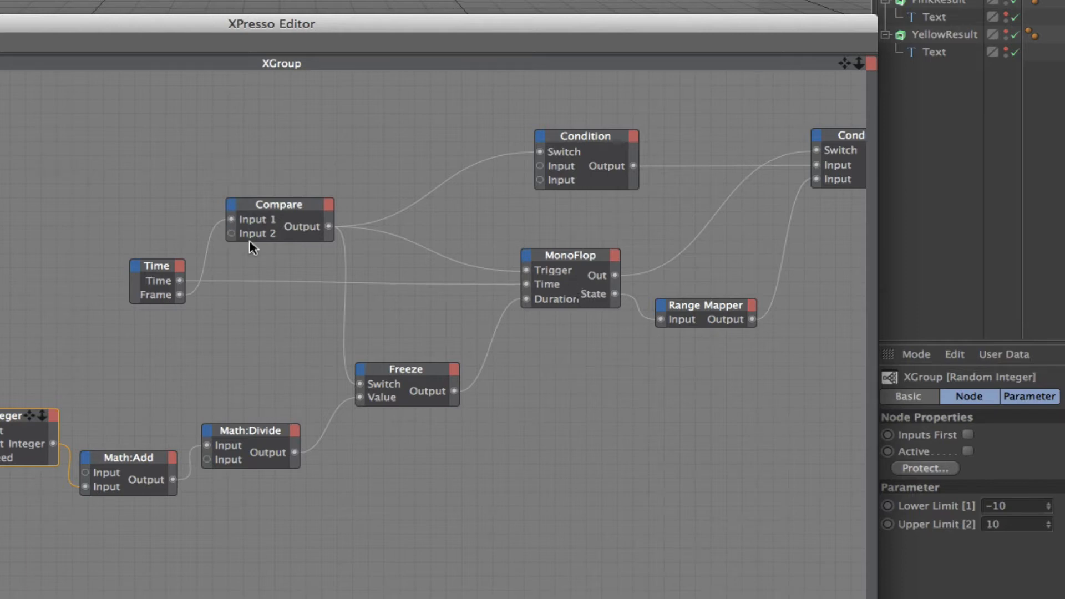
Examine the MonoFlop mode and the Random Integer limits in the other XPresso setup containing the Range Mapper.
{"action": "left_click", "coordinate": [568, 259]}
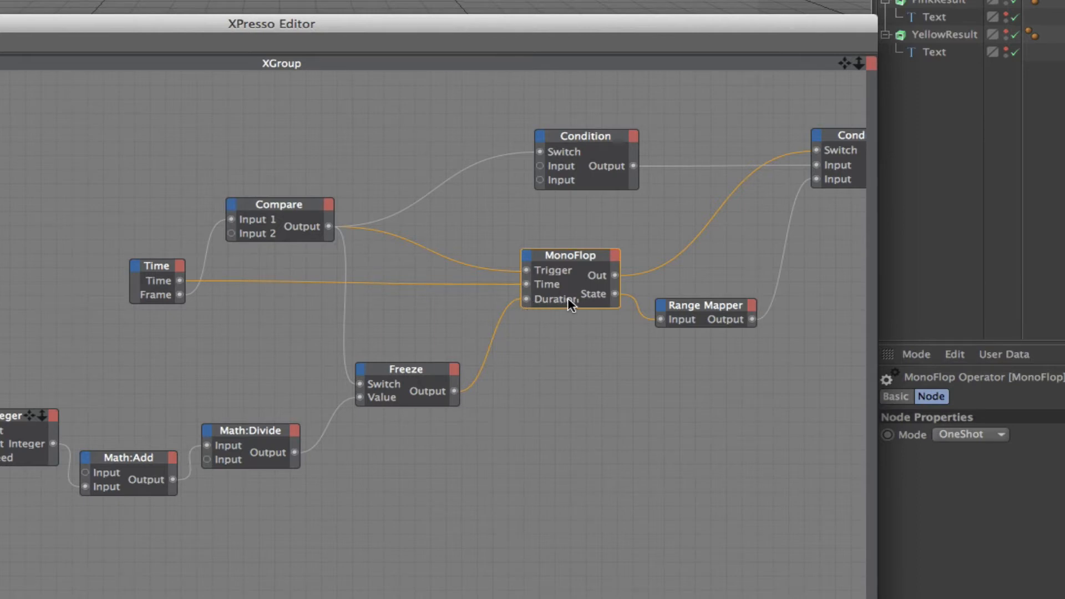
{"action": "left_click", "coordinate": [44, 405]}
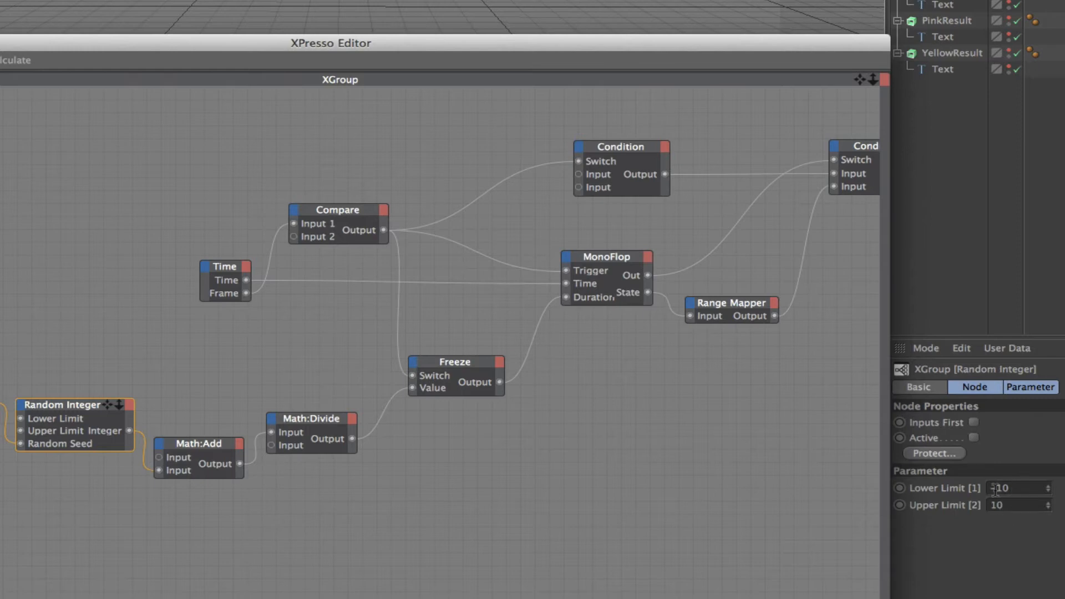
{"action": "left_click", "coordinate": [585, 256]}
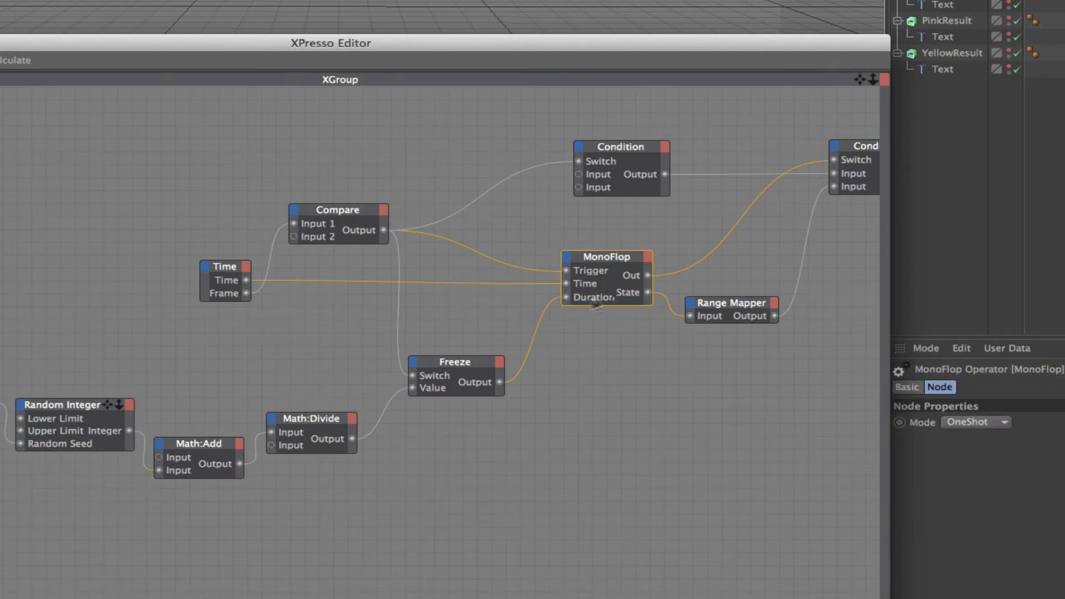
{"action": "left_click", "coordinate": [72, 404]}
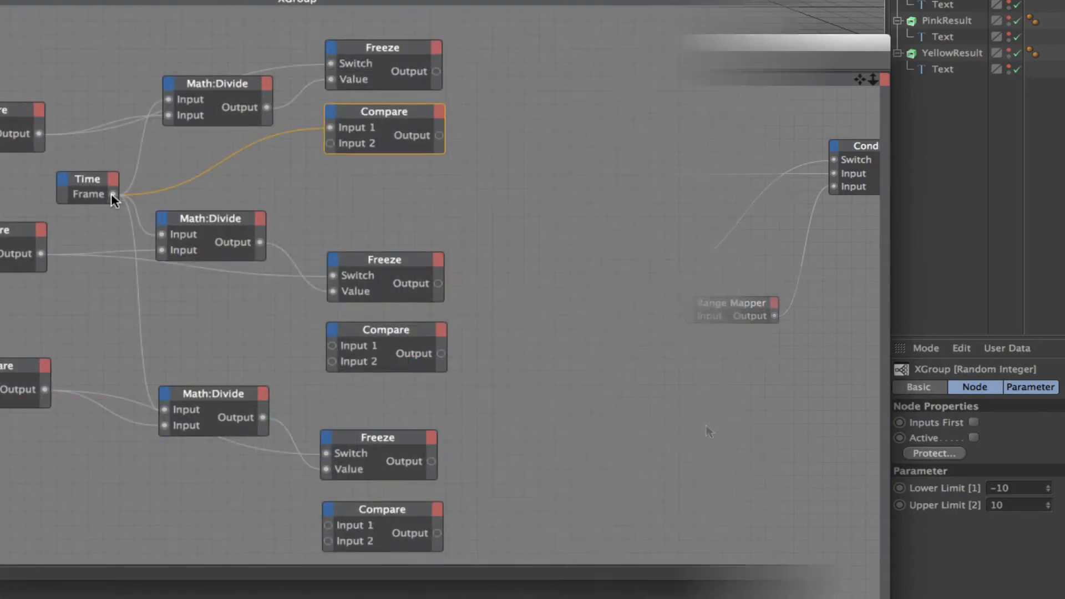
Connect the Time node's Frame output to Input 1 of the Compare nodes beneath the middle and bottom Freeze nodes.
{"action": "left_click_drag", "start_coordinate": [111, 194], "coordinate": [331, 345]}
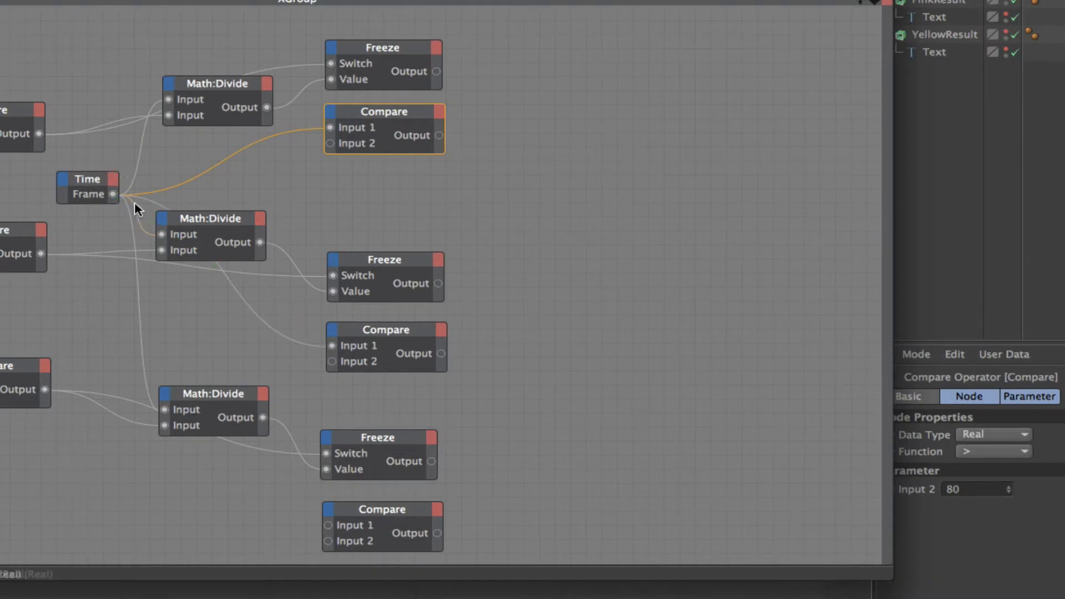
{"action": "left_click_drag", "start_coordinate": [113, 195], "coordinate": [327, 525]}
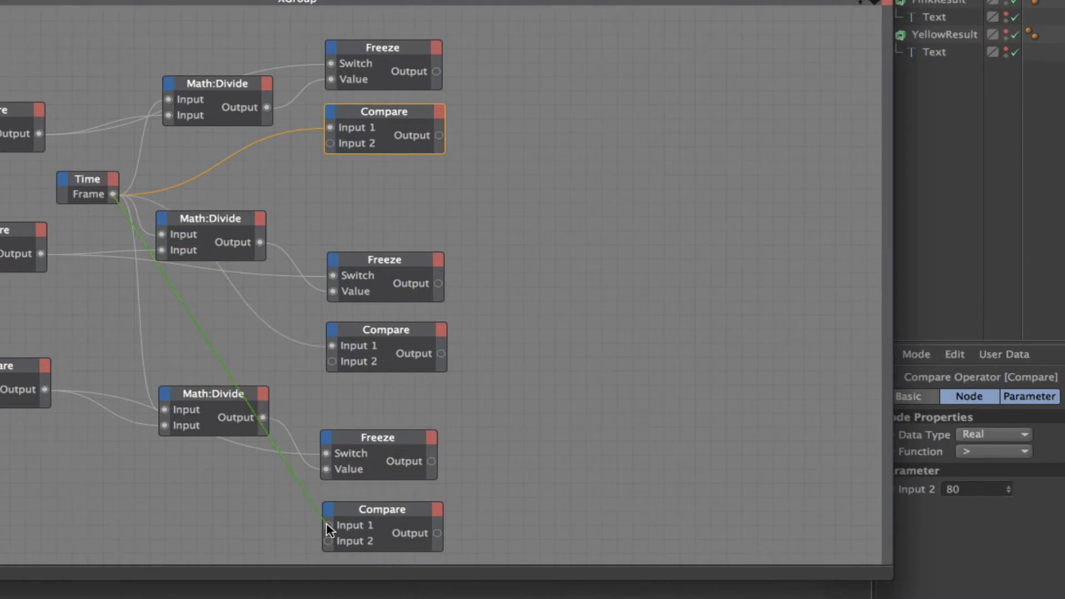
Create an XPresso Condition node, duplicate it twice, and align one with each Freeze and Compare pair.
{"action": "right_click", "coordinate": [520, 121]}
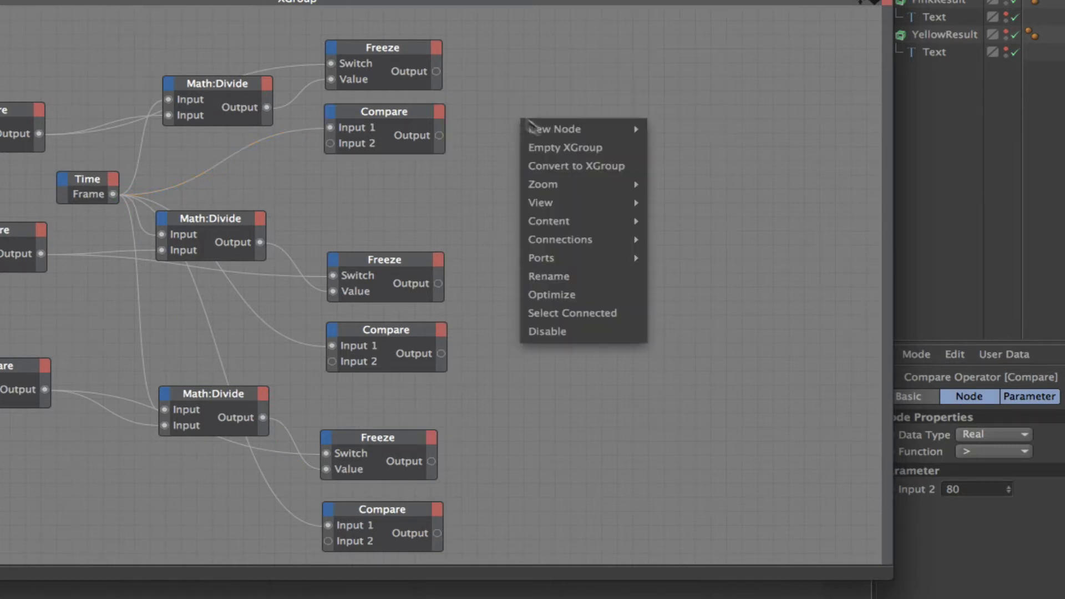
{"action": "mouse_move", "coordinate": [549, 129]}
{"action": "mouse_move", "coordinate": [699, 127]}
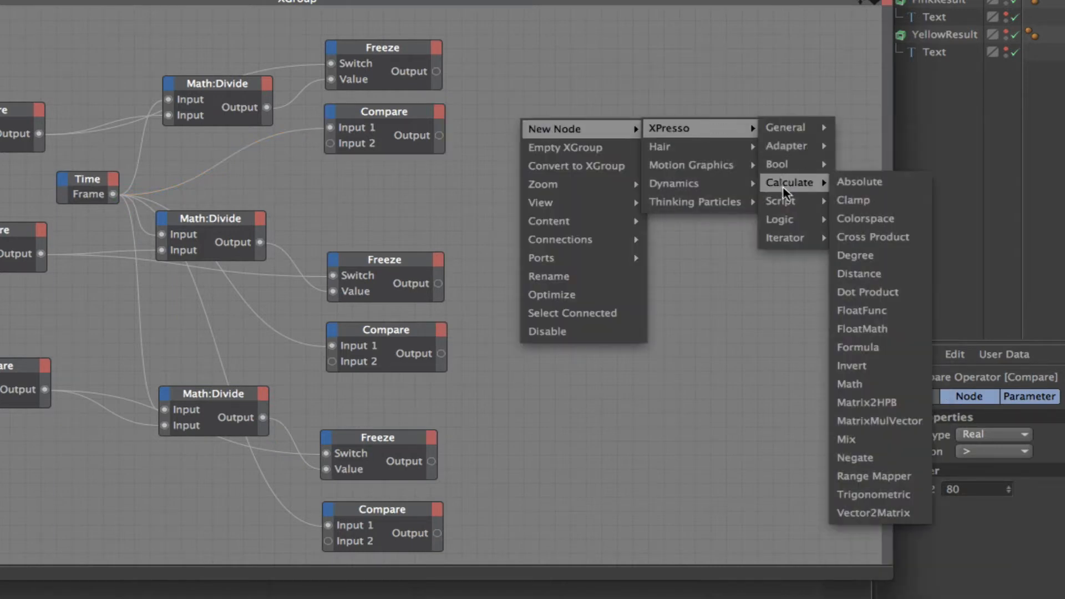
{"action": "mouse_move", "coordinate": [815, 221]}
{"action": "left_click", "coordinate": [866, 237]}
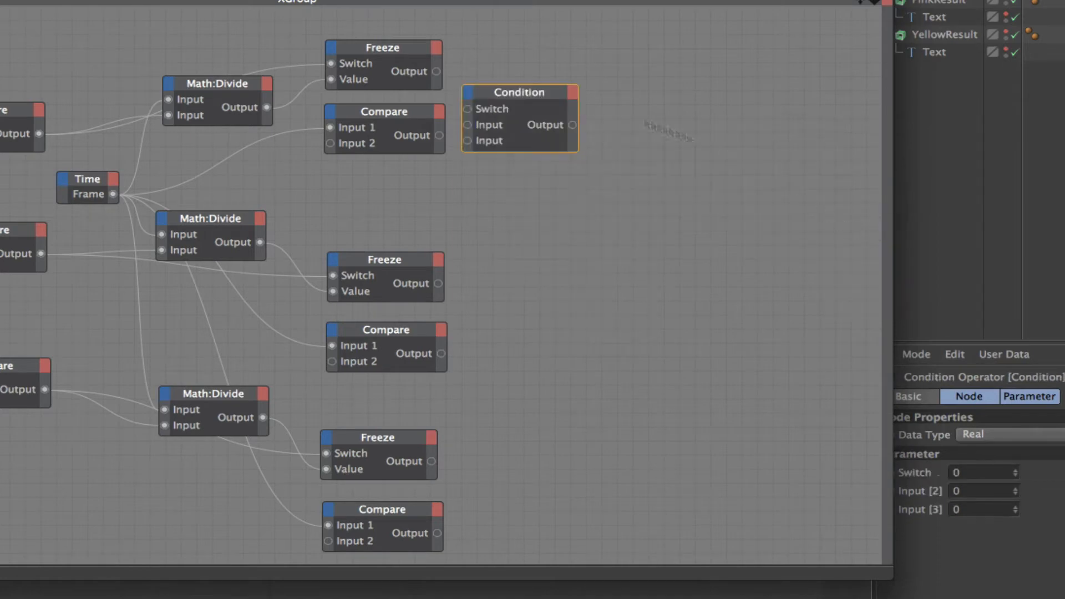
{"action": "left_click_drag", "start_coordinate": [543, 88], "coordinate": [568, 471]}
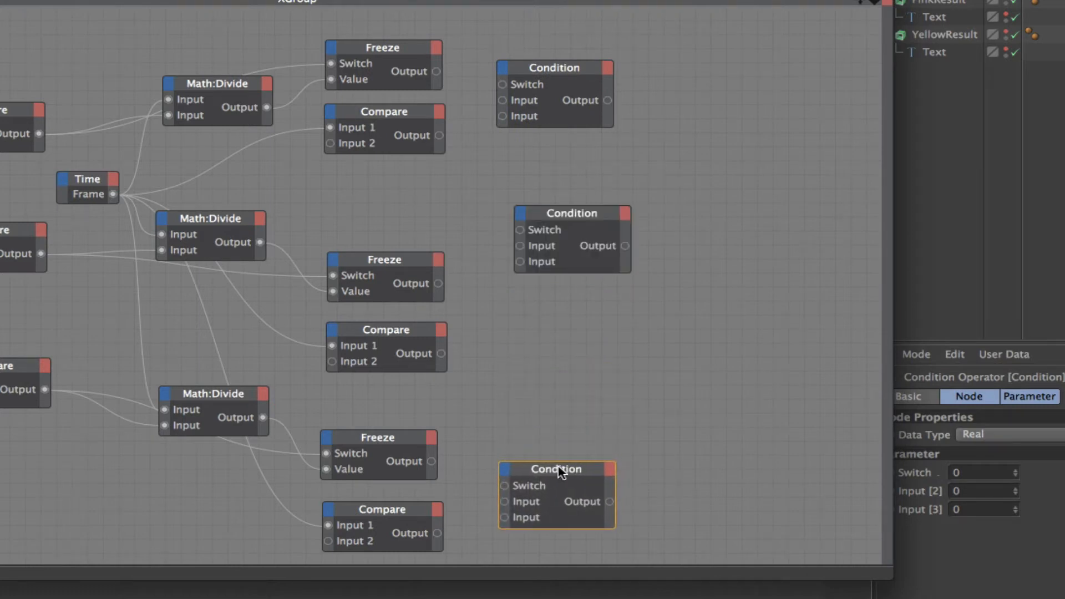
{"action": "left_click_drag", "start_coordinate": [583, 220], "coordinate": [567, 291]}
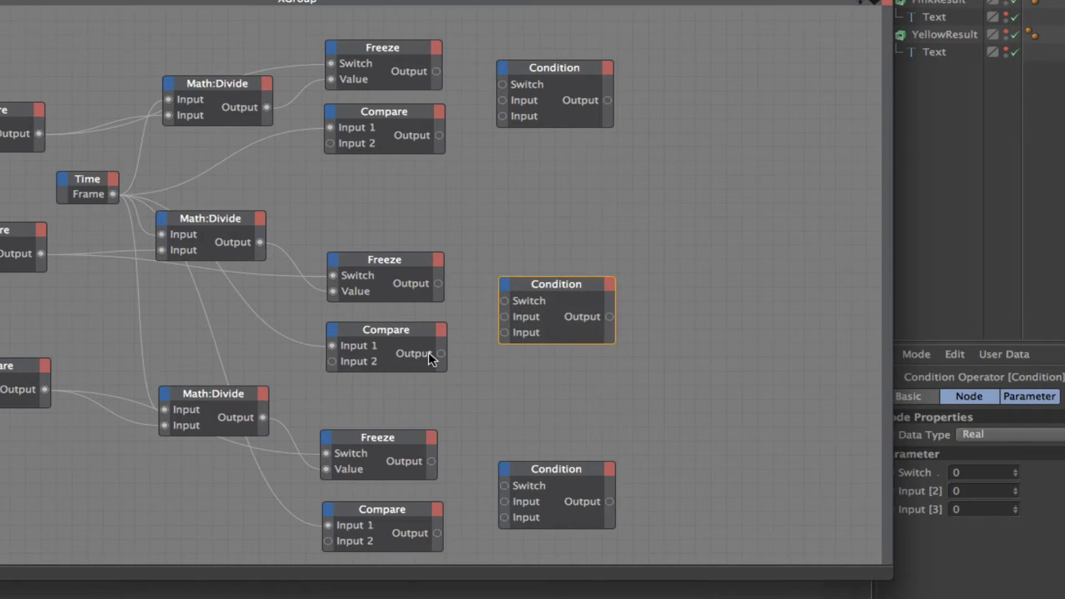
In each row, connect the new Compare Output to the Condition's Switch and the Freeze Output to the Condition's second Input.
{"action": "left_click_drag", "start_coordinate": [442, 353], "coordinate": [505, 302]}
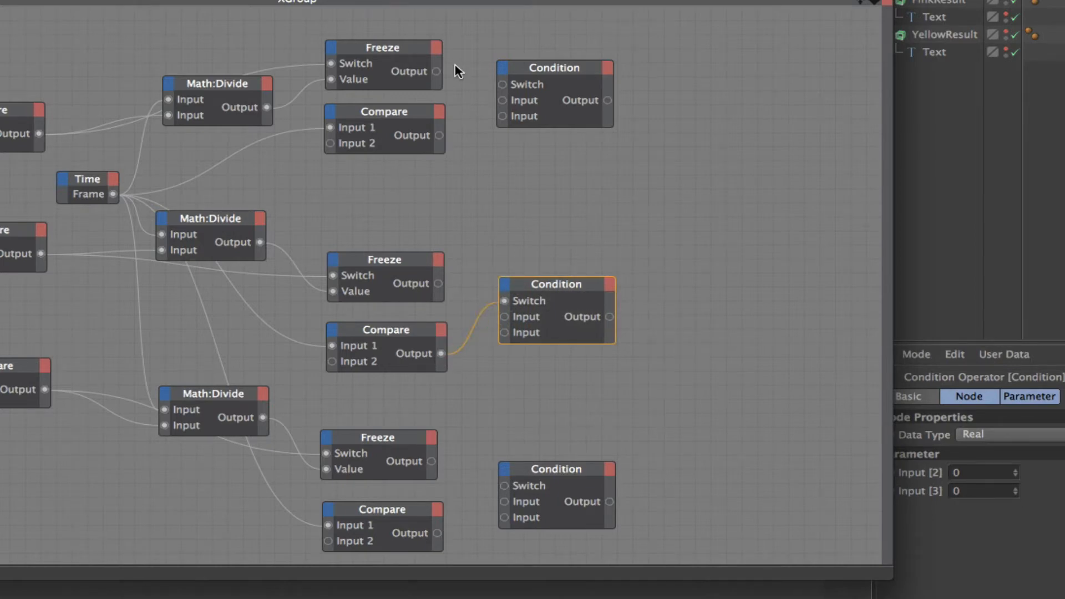
{"action": "left_click_drag", "start_coordinate": [438, 135], "coordinate": [503, 85]}
{"action": "left_click_drag", "start_coordinate": [438, 533], "coordinate": [504, 486]}
{"action": "left_click_drag", "start_coordinate": [437, 71], "coordinate": [502, 117]}
{"action": "left_click_drag", "start_coordinate": [438, 284], "coordinate": [503, 332]}
{"action": "left_click_drag", "start_coordinate": [434, 460], "coordinate": [504, 515]}
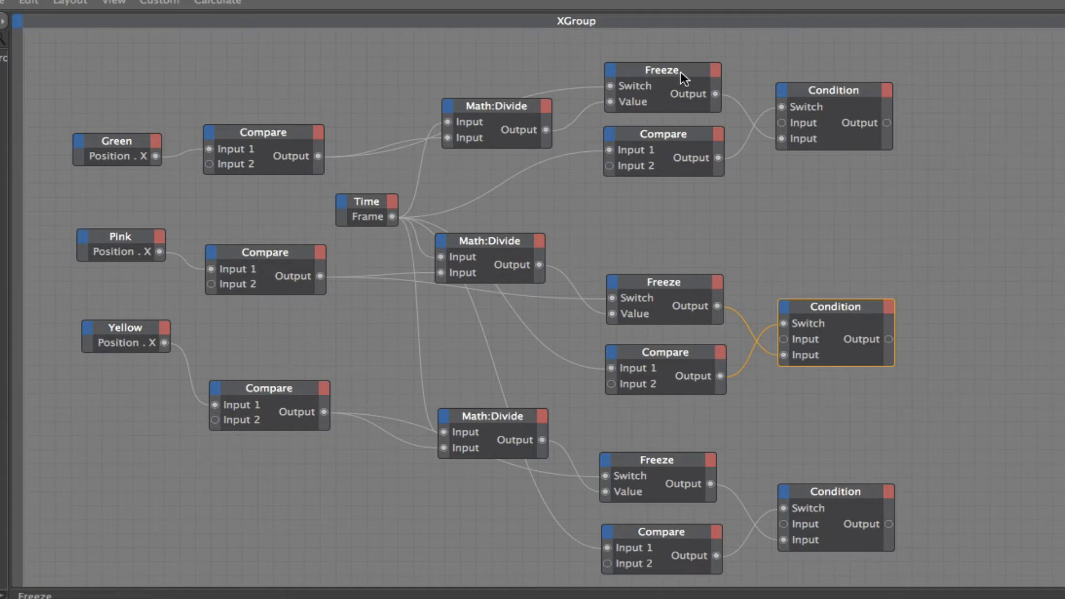
Move the top Freeze node and the bottom Math:Divide node slightly upward in the node layout.
{"action": "left_click", "coordinate": [661, 74]}
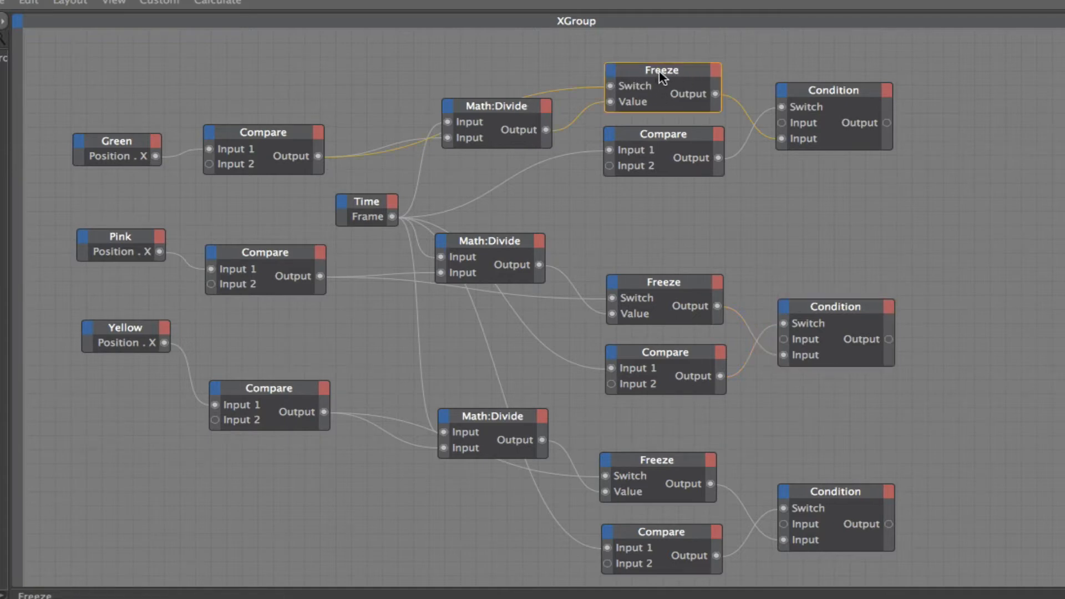
{"action": "left_click_drag", "start_coordinate": [659, 71], "coordinate": [660, 65]}
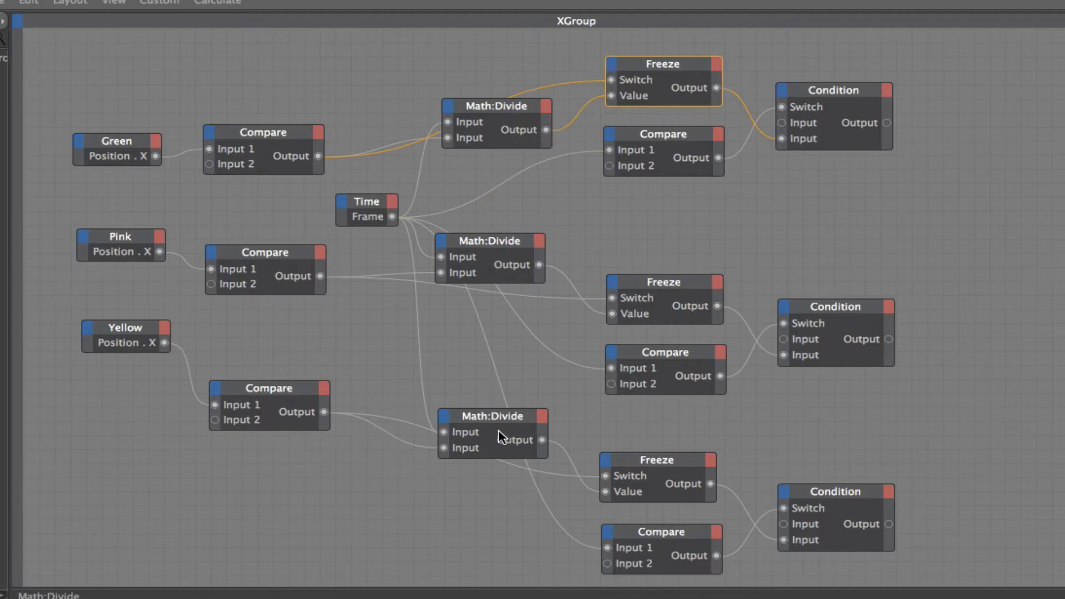
{"action": "left_click_drag", "start_coordinate": [495, 419], "coordinate": [495, 406]}
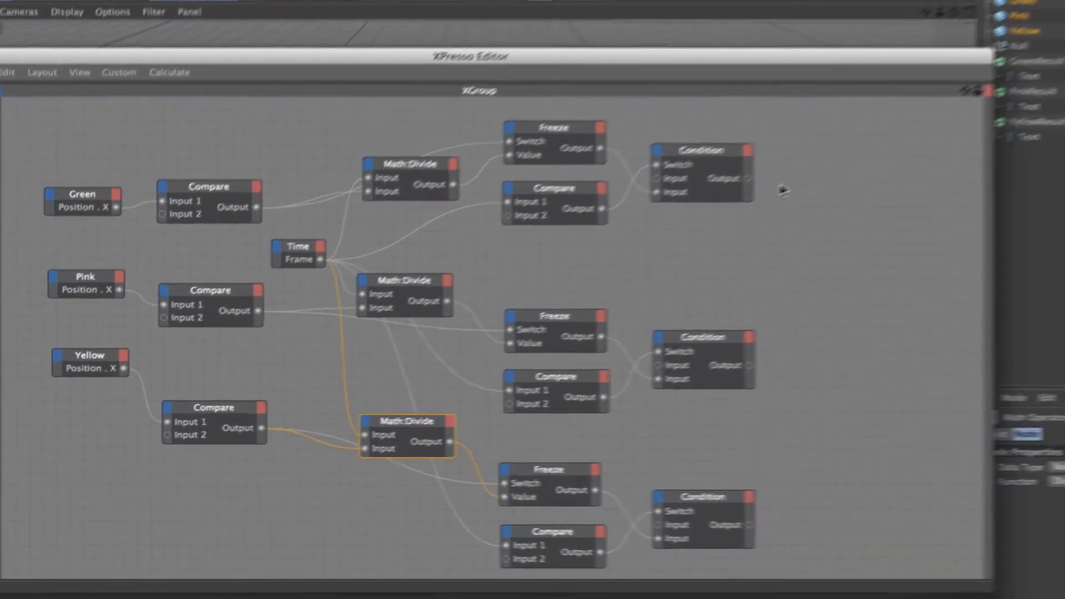
Create an XPresso Result node beside the top Condition node.
{"action": "right_click", "coordinate": [783, 192]}
{"action": "mouse_move", "coordinate": [815, 204]}
{"action": "mouse_move", "coordinate": [971, 202]}
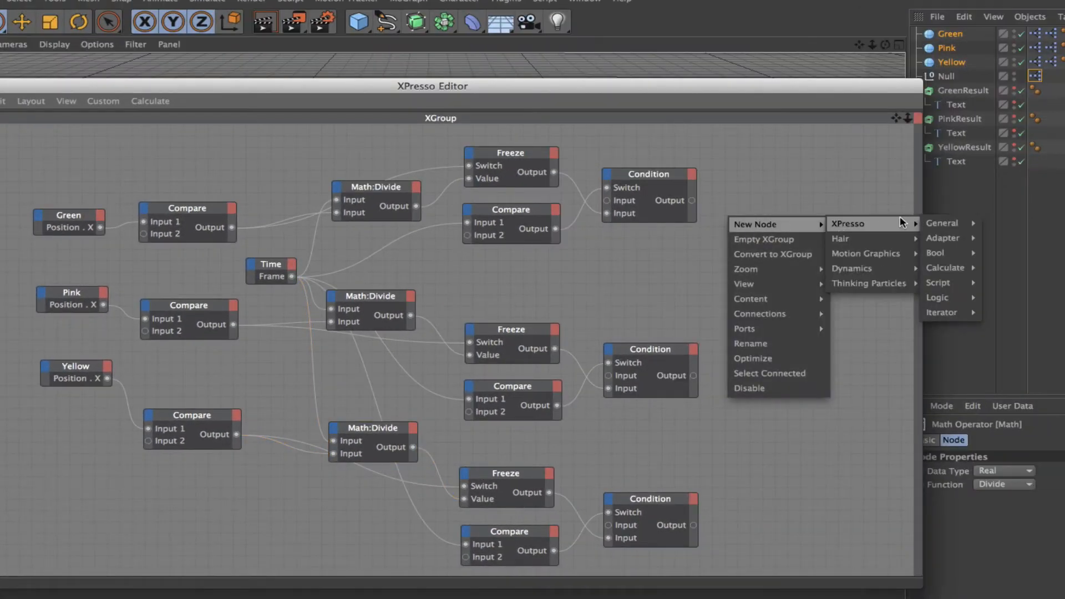
{"action": "mouse_move", "coordinate": [945, 223]}
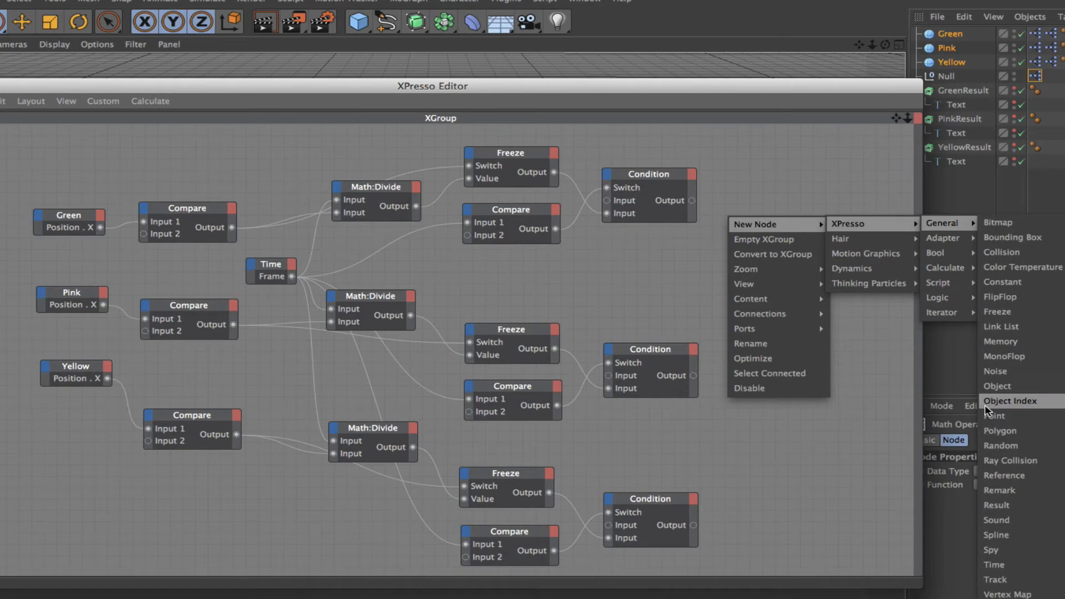
{"action": "left_click", "coordinate": [996, 504]}
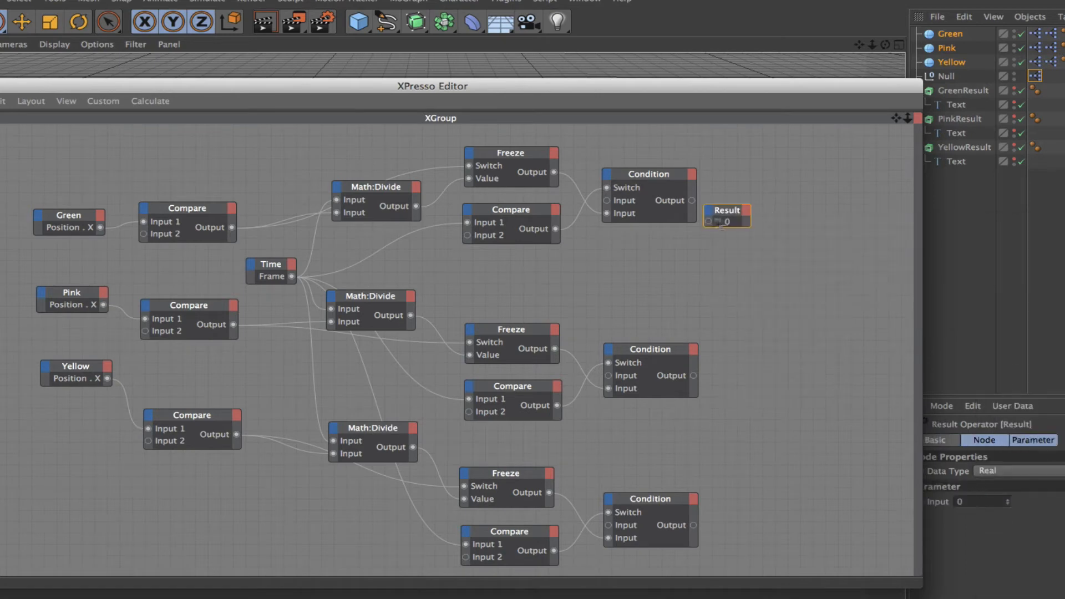
Duplicate the Result node beside the middle and bottom Conditions, and connect each Condition Output to its own Result.
{"action": "left_click_drag", "start_coordinate": [720, 217], "coordinate": [745, 492]}
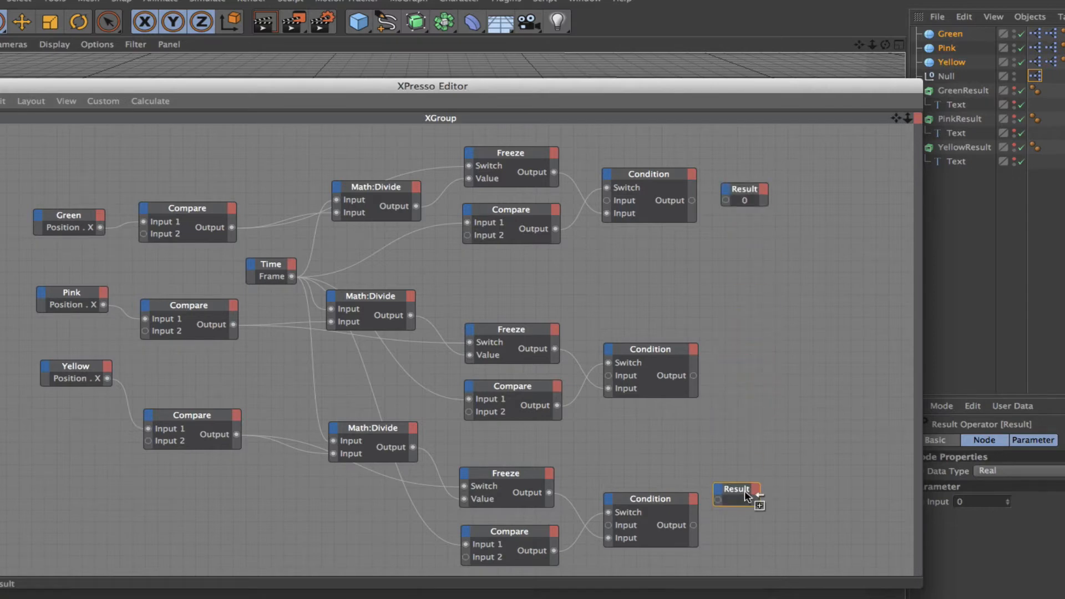
{"action": "left_click_drag", "start_coordinate": [748, 534], "coordinate": [751, 527], "text": "ctrl"}
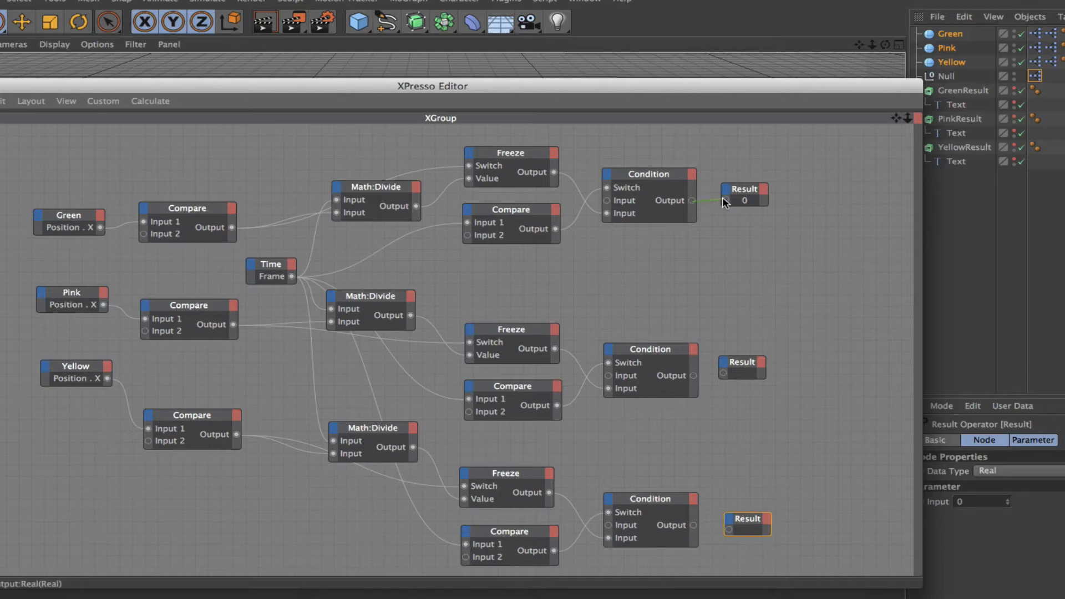
{"action": "left_click_drag", "start_coordinate": [725, 203], "coordinate": [725, 201]}
{"action": "left_click_drag", "start_coordinate": [724, 377], "coordinate": [723, 374]}
{"action": "left_click_drag", "start_coordinate": [693, 524], "coordinate": [727, 528]}
Stack the three Result nodes in a column beside the top Condition, in green, pink, yellow row order.
{"action": "left_click_drag", "start_coordinate": [795, 85], "coordinate": [818, 258]}
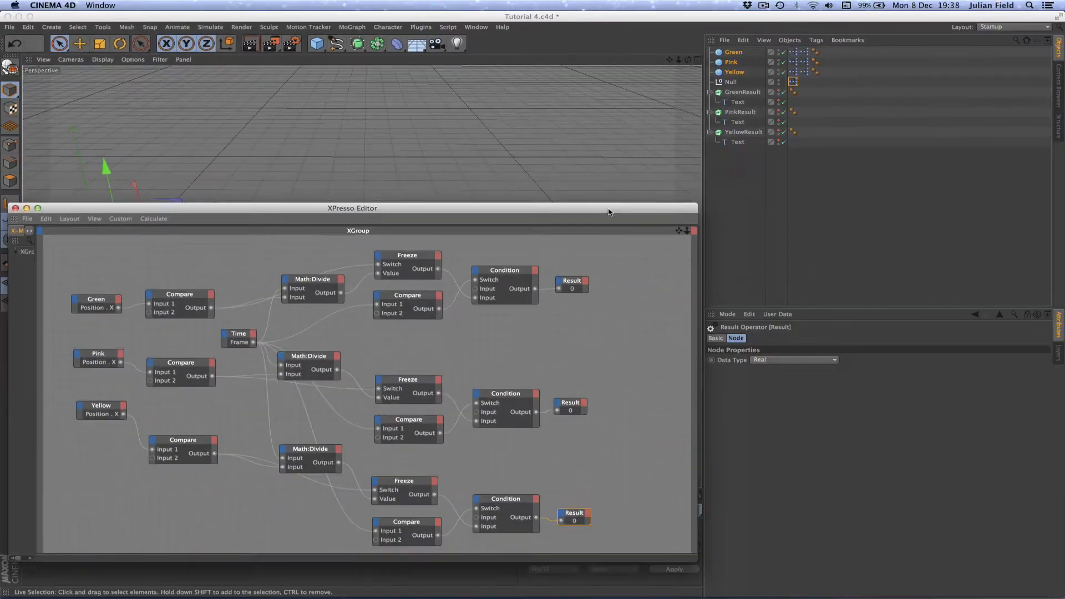
{"action": "left_click_drag", "start_coordinate": [708, 244], "coordinate": [719, 257]}
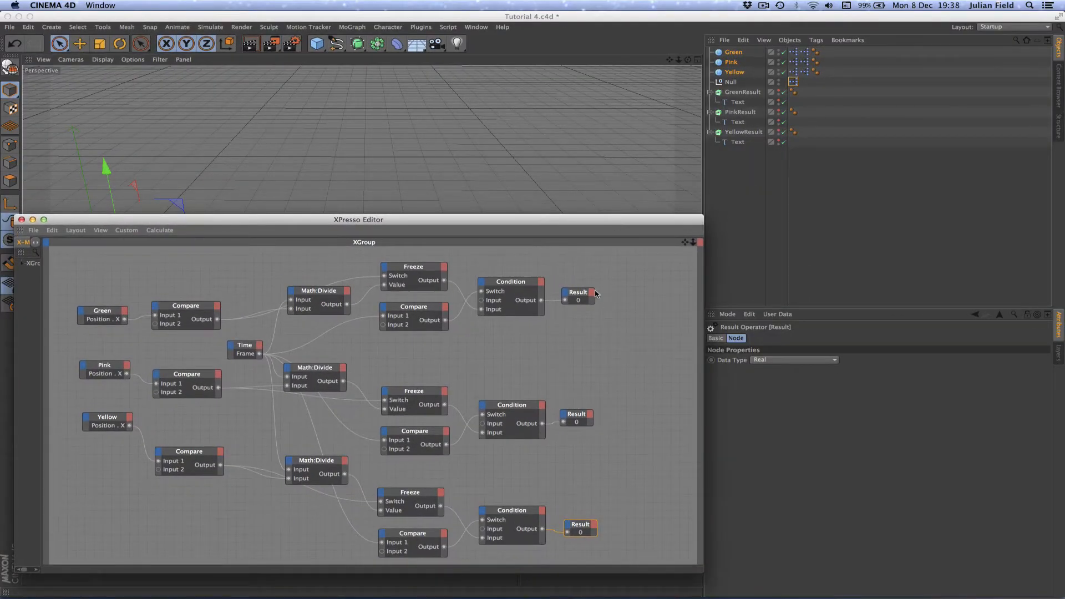
{"action": "left_click_drag", "start_coordinate": [583, 294], "coordinate": [602, 263]}
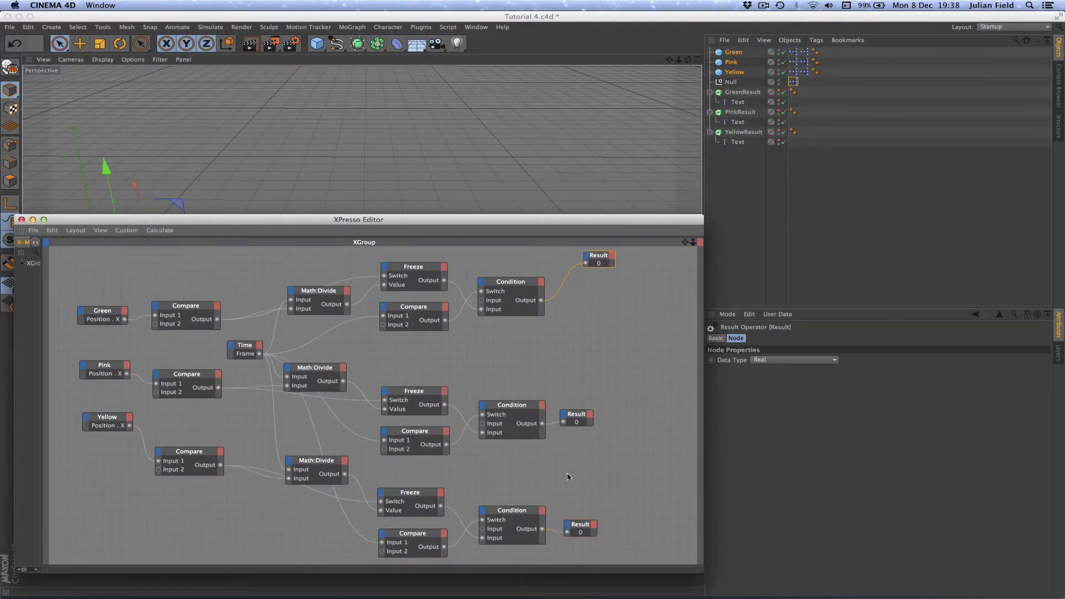
{"action": "left_click_drag", "start_coordinate": [576, 418], "coordinate": [598, 279]}
{"action": "left_click_drag", "start_coordinate": [583, 526], "coordinate": [601, 301]}
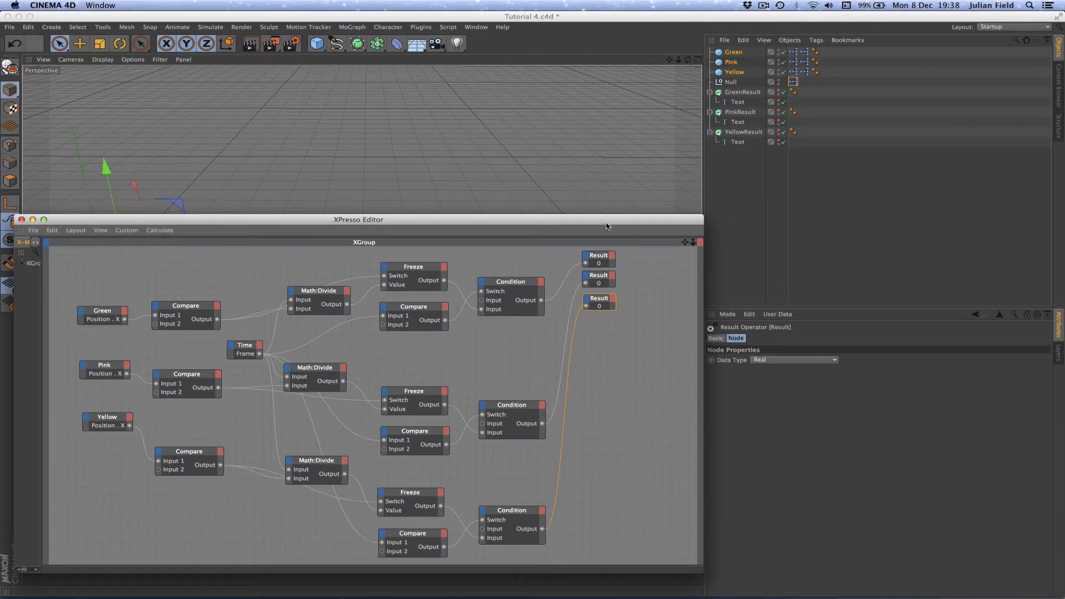
Play the animation and step through to frame 83 to check the Result values, and return to frame 0.
{"action": "left_click_drag", "start_coordinate": [606, 226], "coordinate": [506, 512]}
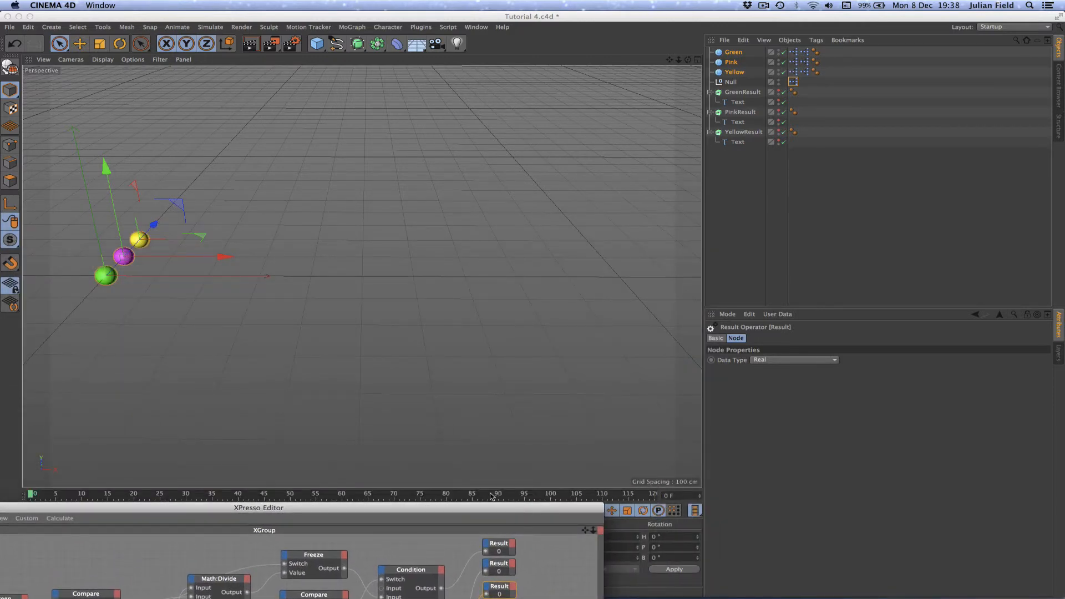
{"action": "left_click", "coordinate": [488, 489]}
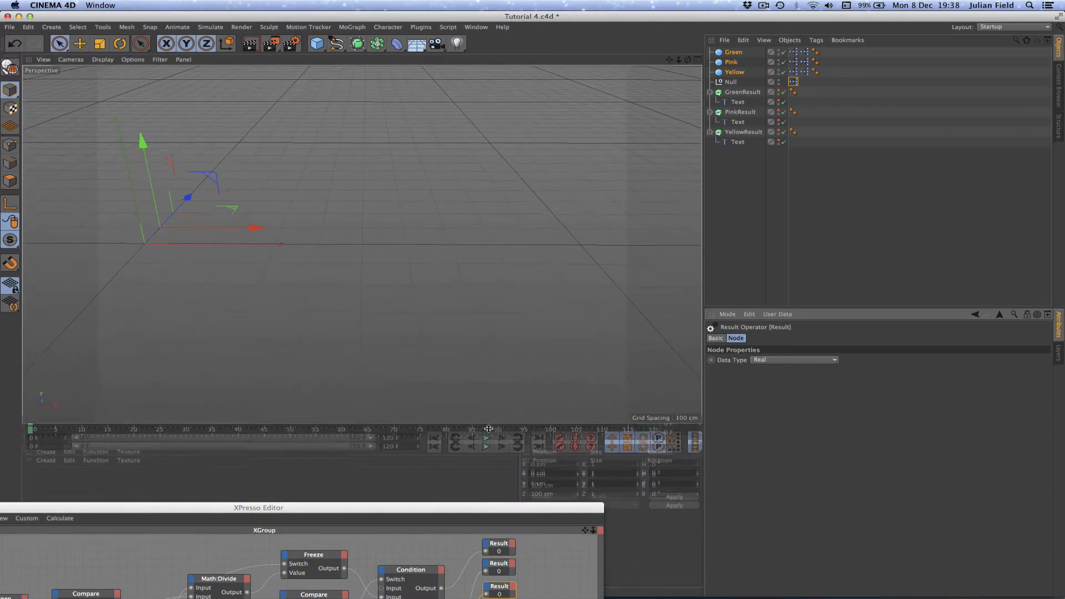
{"action": "left_click_drag", "start_coordinate": [491, 507], "coordinate": [487, 479]}
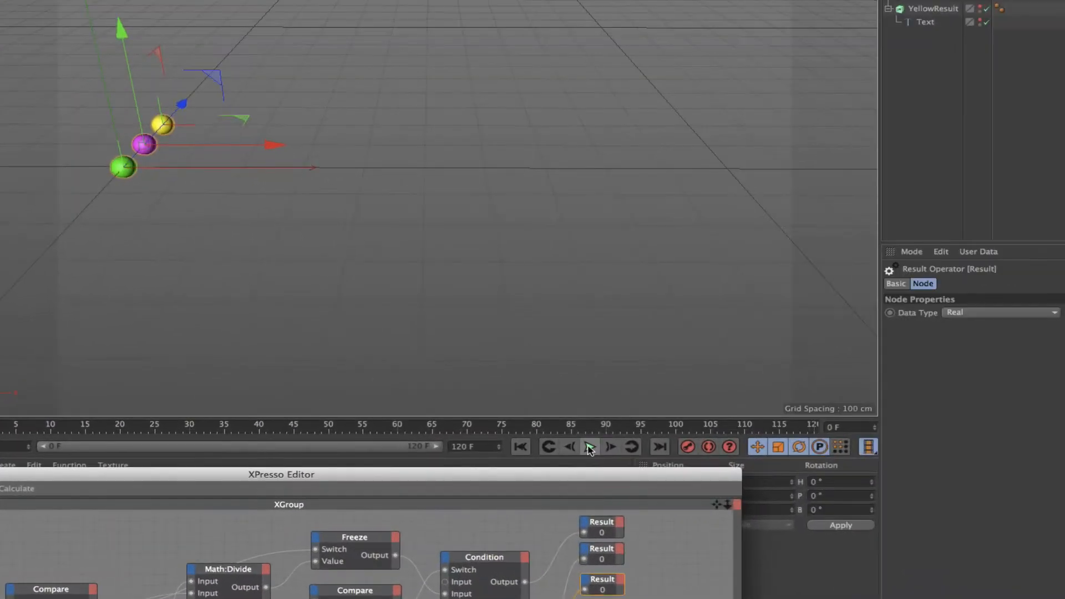
{"action": "left_click", "coordinate": [589, 448]}
{"action": "left_click", "coordinate": [588, 447]}
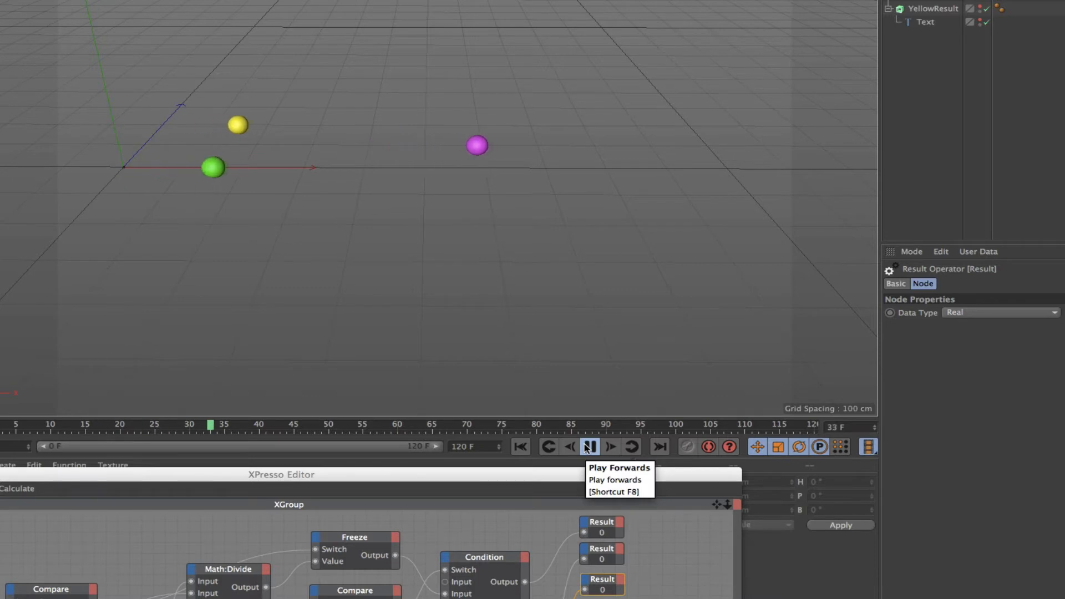
{"action": "left_click", "coordinate": [588, 447]}
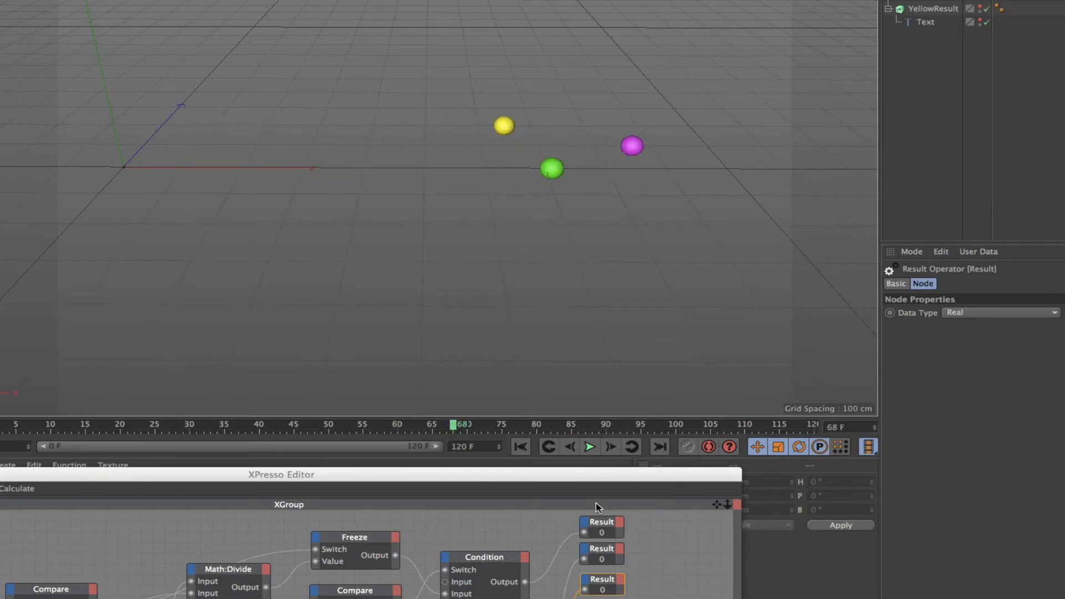
{"action": "left_click", "coordinate": [589, 447]}
{"action": "left_click", "coordinate": [589, 447]}
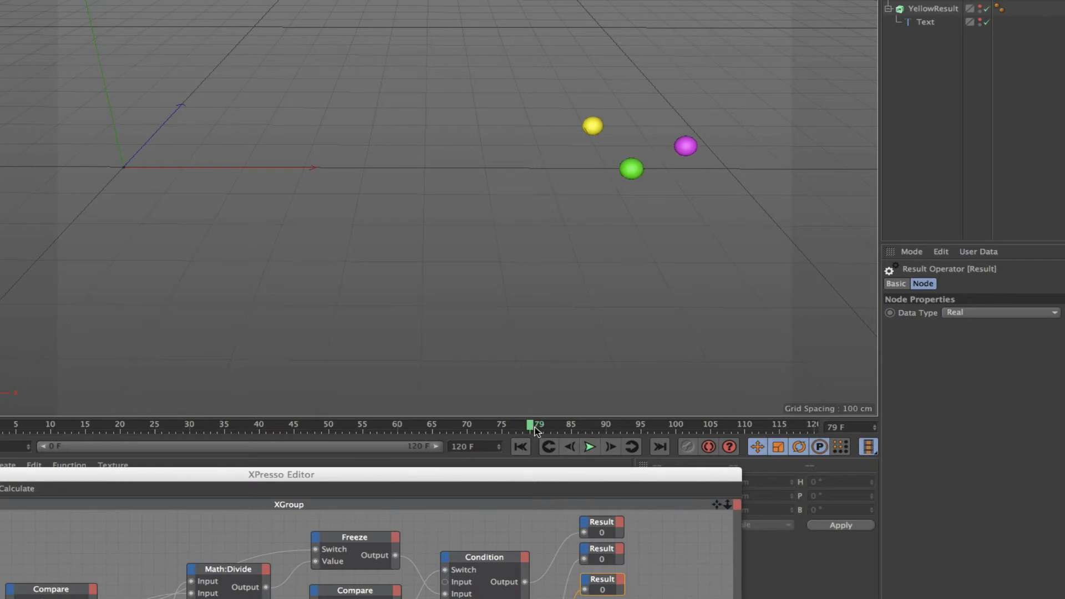
{"action": "left_click", "coordinate": [611, 447]}
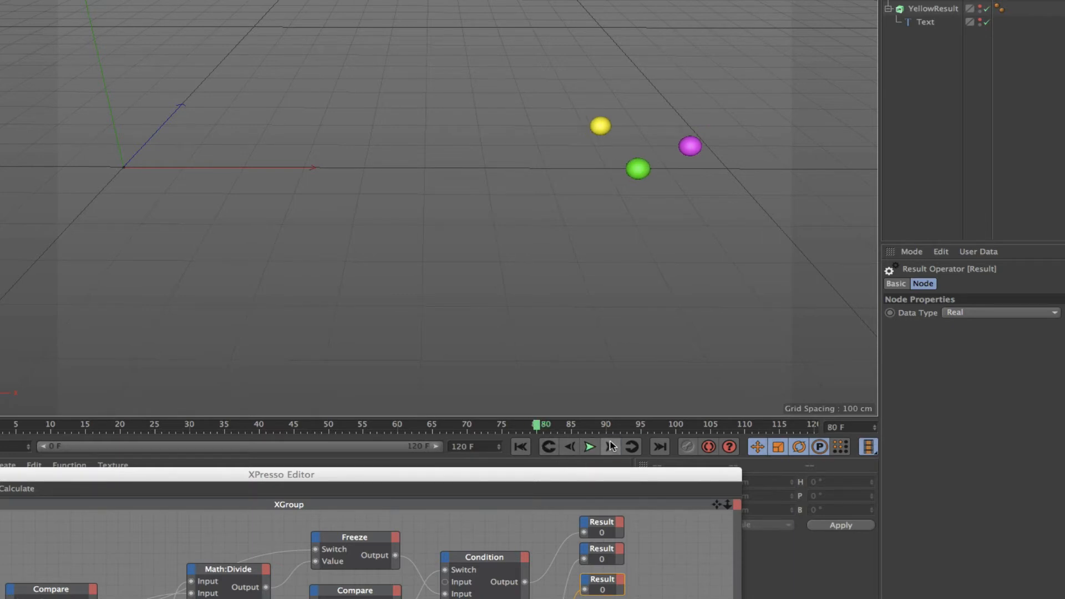
{"action": "left_click", "coordinate": [610, 446]}
{"action": "left_click", "coordinate": [611, 446]}
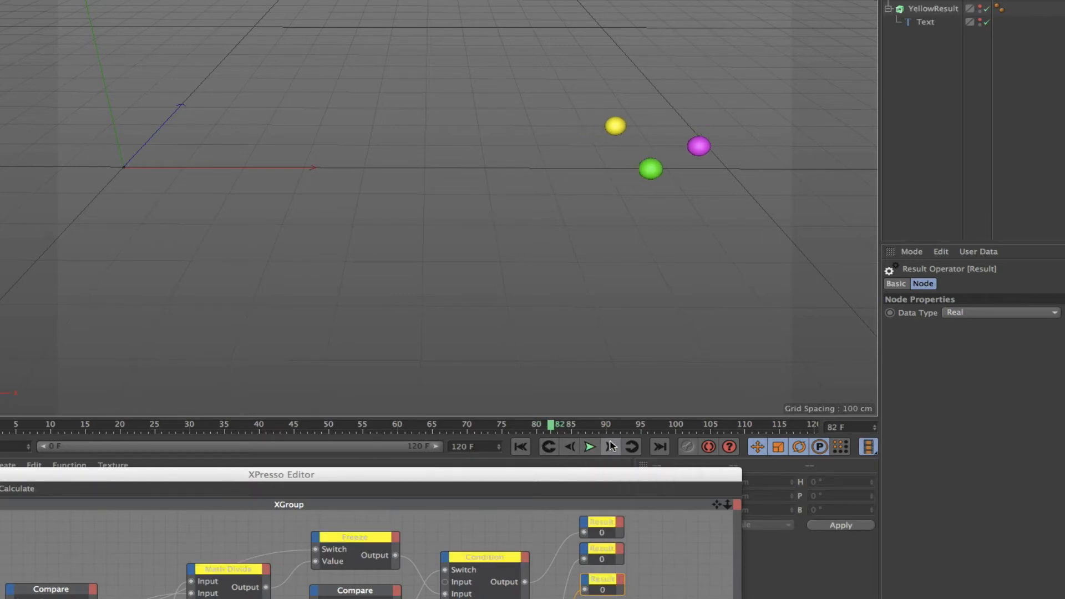
{"action": "left_click", "coordinate": [610, 446]}
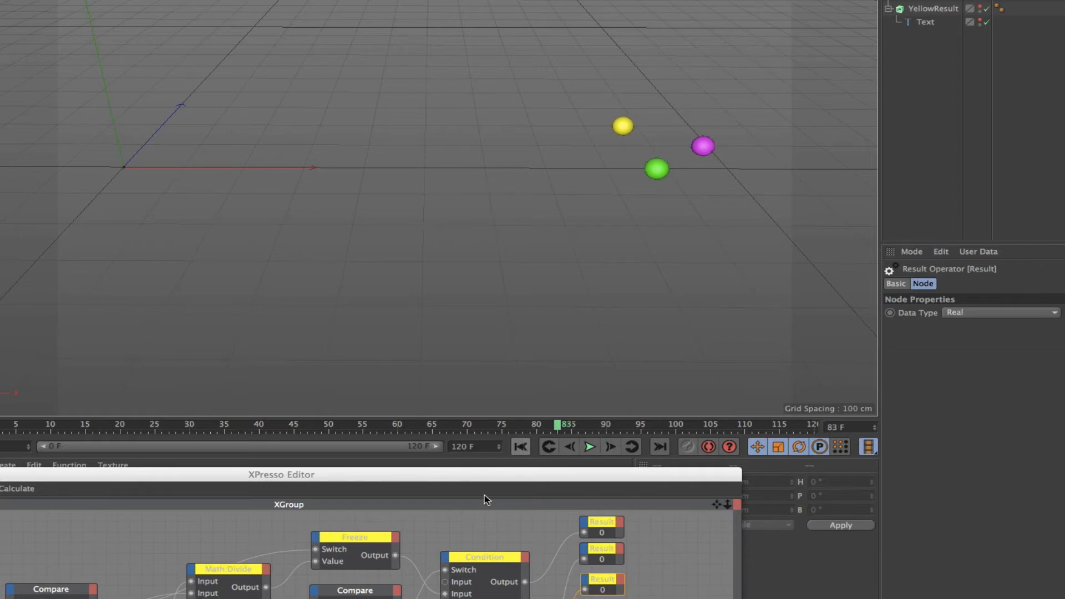
{"action": "left_click_drag", "start_coordinate": [489, 477], "coordinate": [526, 451]}
{"action": "left_click", "coordinate": [520, 447]}
Feed the second Input of each Math:Divide from its sphere's Position . X instead of the Compare Output, tidying the Divide nodes' placement.
{"action": "left_click_drag", "start_coordinate": [595, 462], "coordinate": [513, 19]}
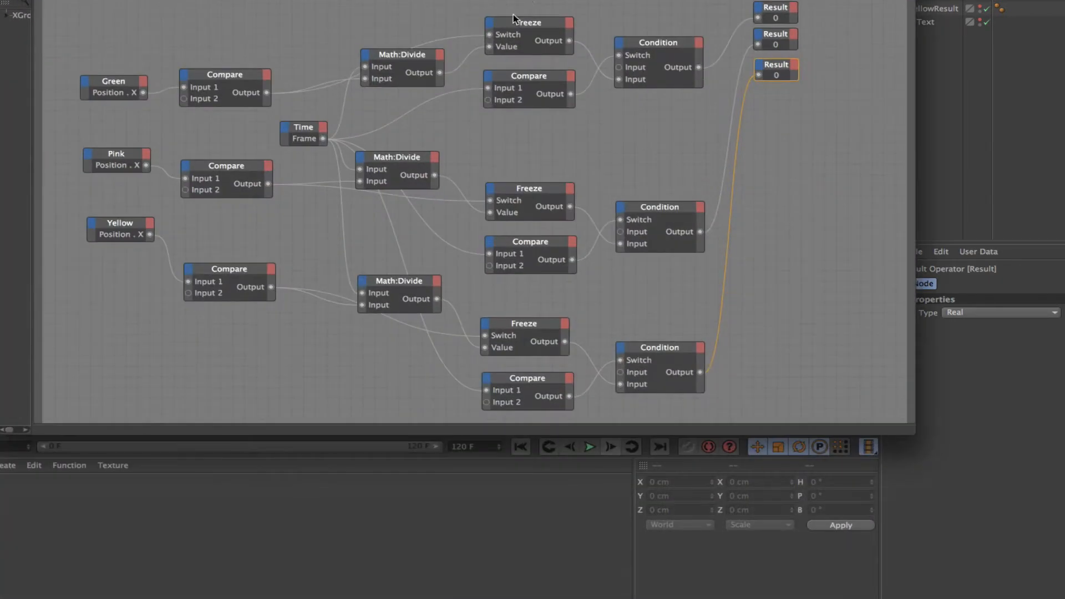
{"action": "left_click_drag", "start_coordinate": [404, 56], "coordinate": [405, 70]}
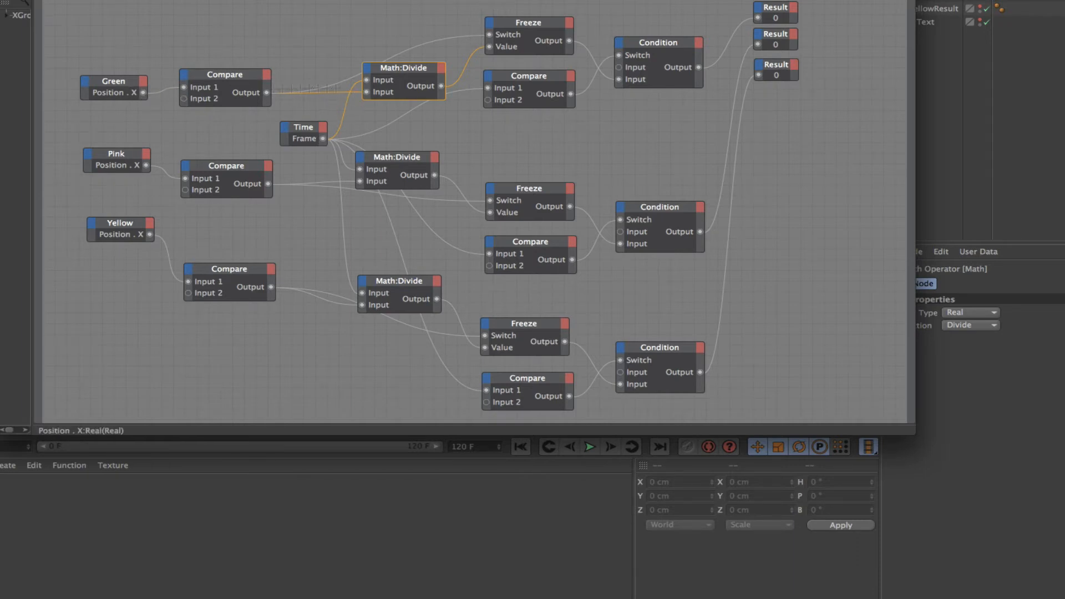
{"action": "left_click", "coordinate": [339, 93]}
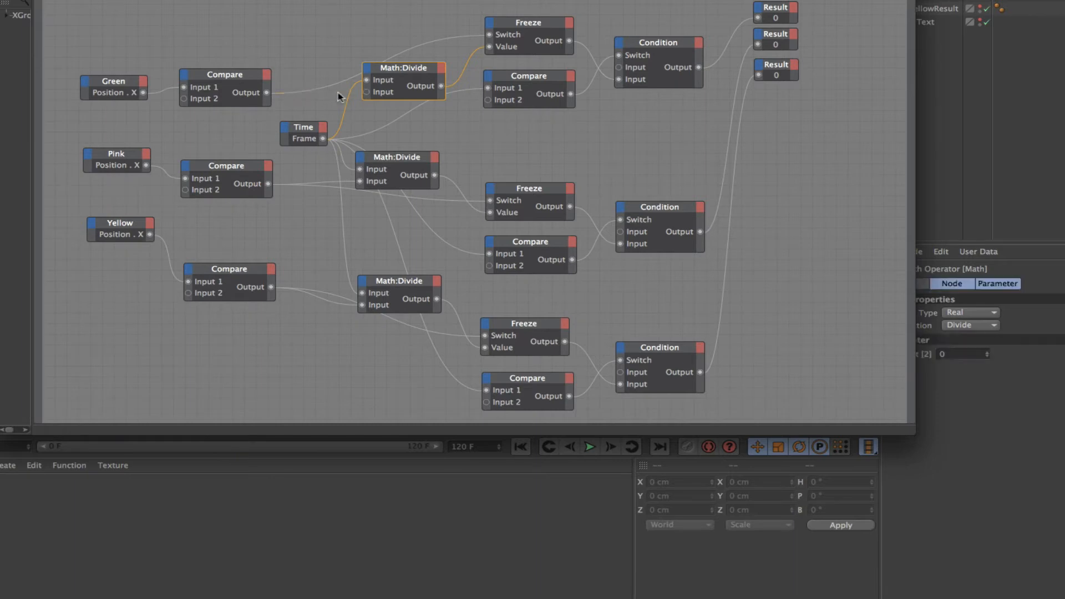
{"action": "left_click_drag", "start_coordinate": [327, 95], "coordinate": [367, 93]}
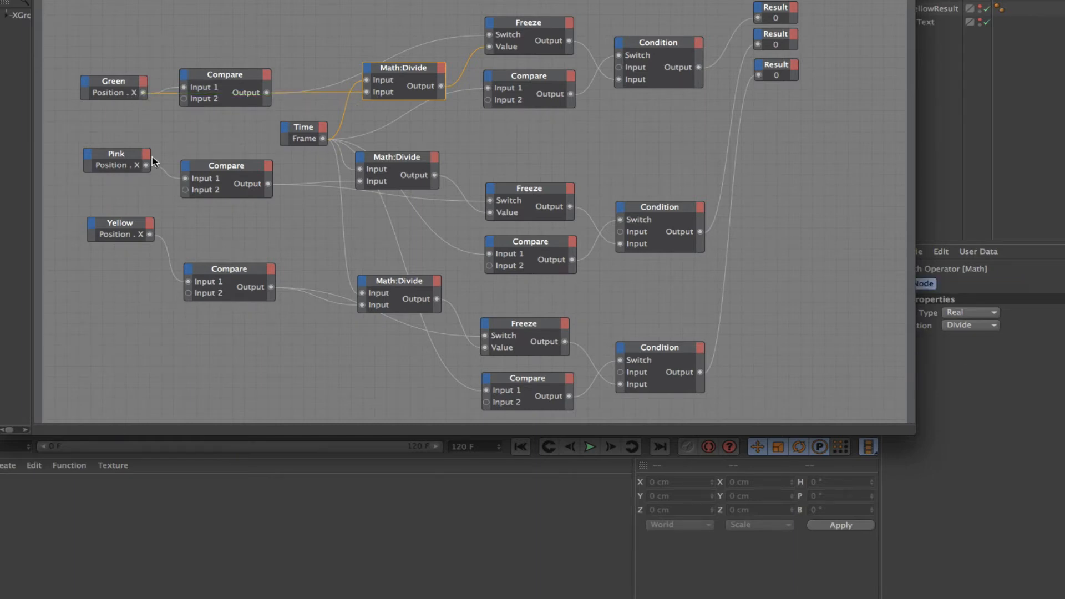
{"action": "left_click_drag", "start_coordinate": [286, 183], "coordinate": [360, 181]}
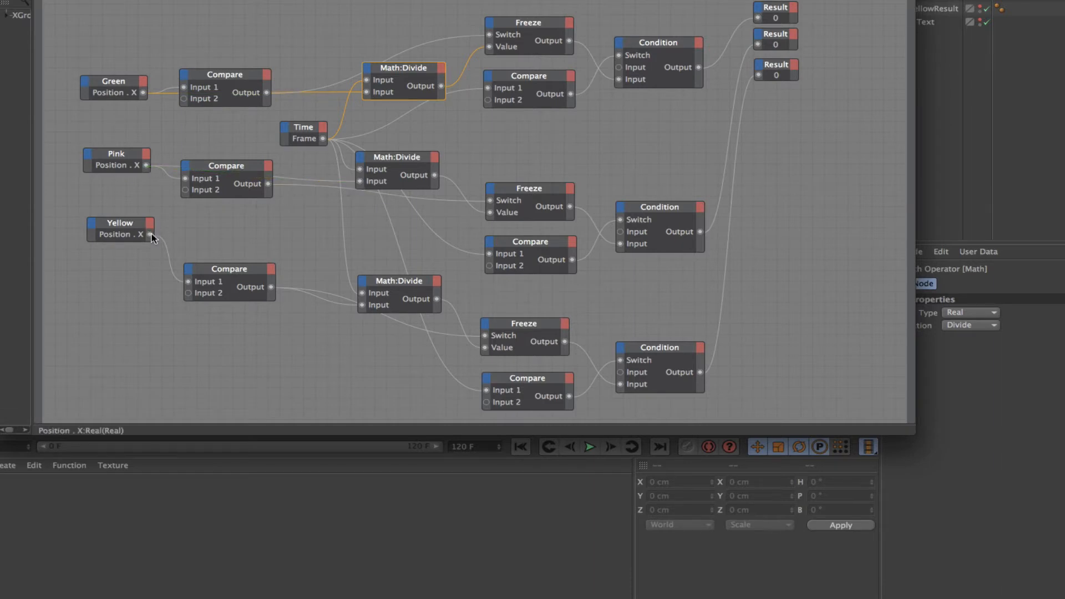
{"action": "left_click_drag", "start_coordinate": [150, 235], "coordinate": [400, 259]}
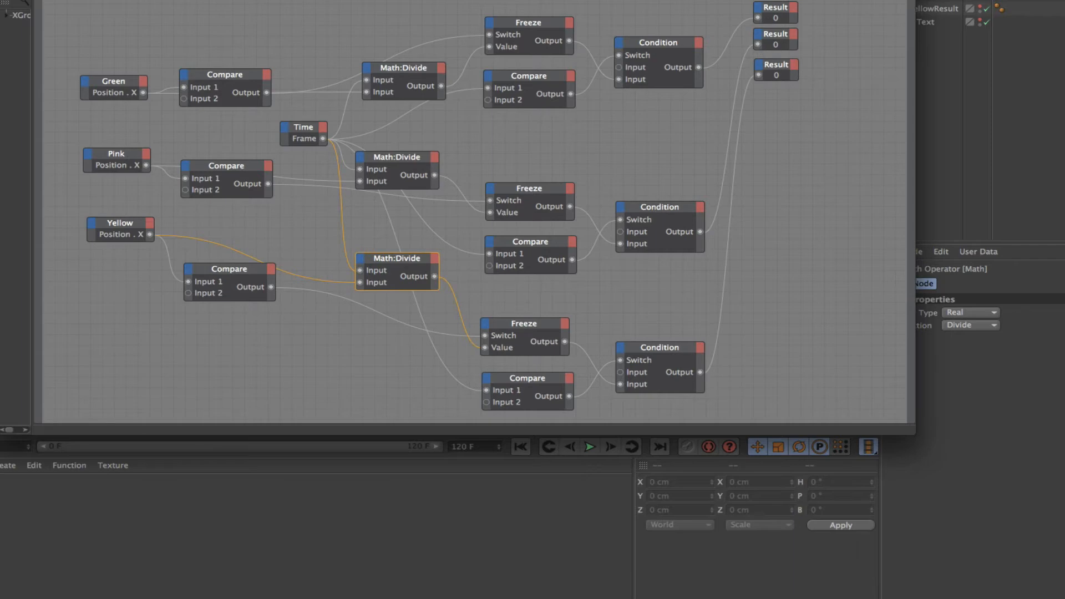
Uncover the timeline and play the race animation up to frame 79.
{"action": "left_click_drag", "start_coordinate": [764, 0], "coordinate": [686, 81]}
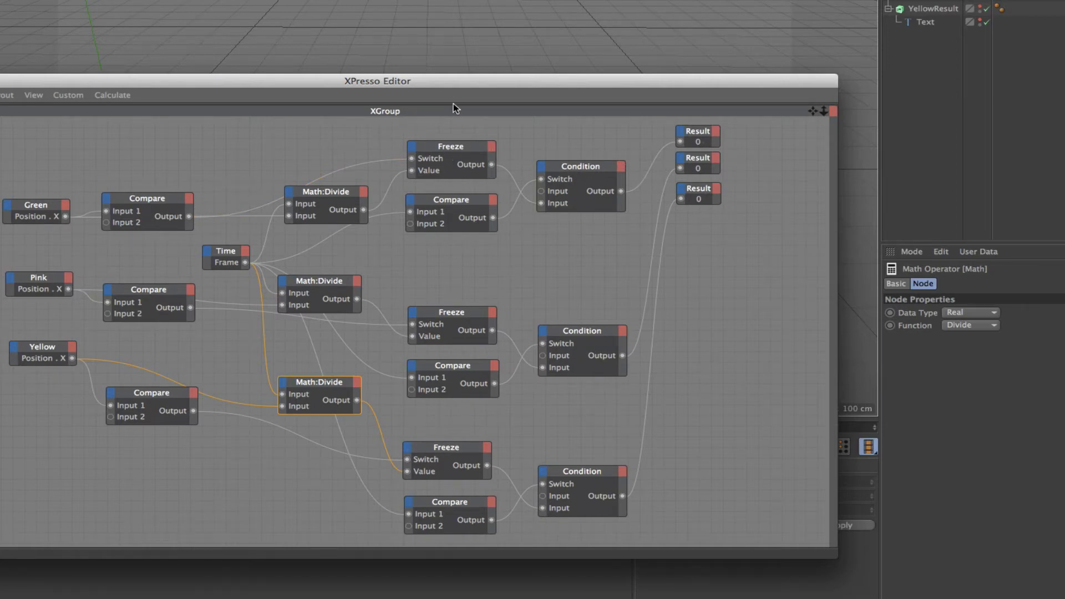
{"action": "left_click_drag", "start_coordinate": [486, 87], "coordinate": [428, 481]}
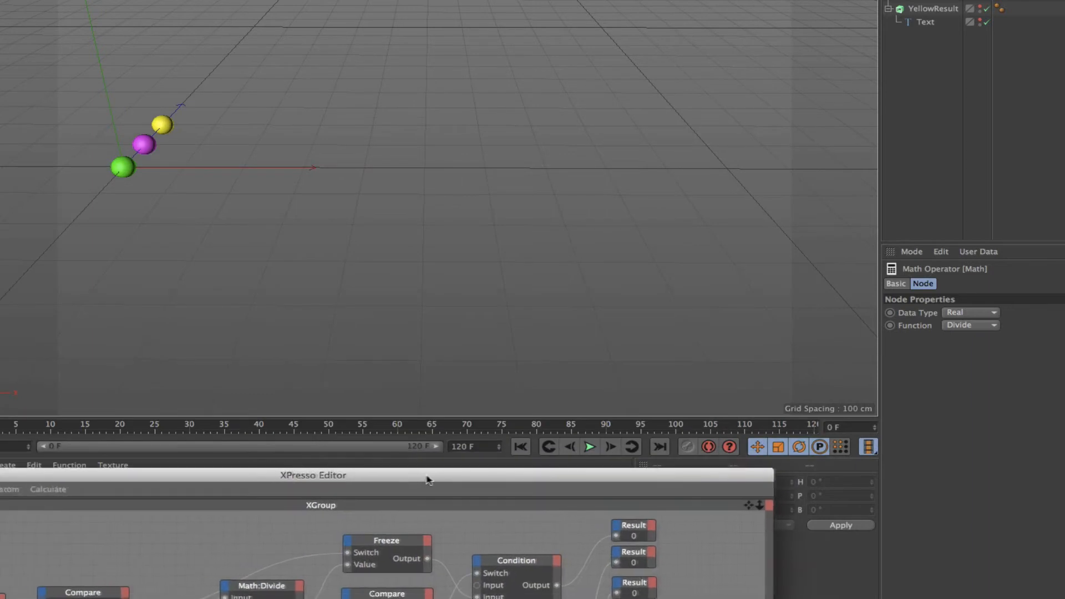
{"action": "left_click", "coordinate": [590, 448]}
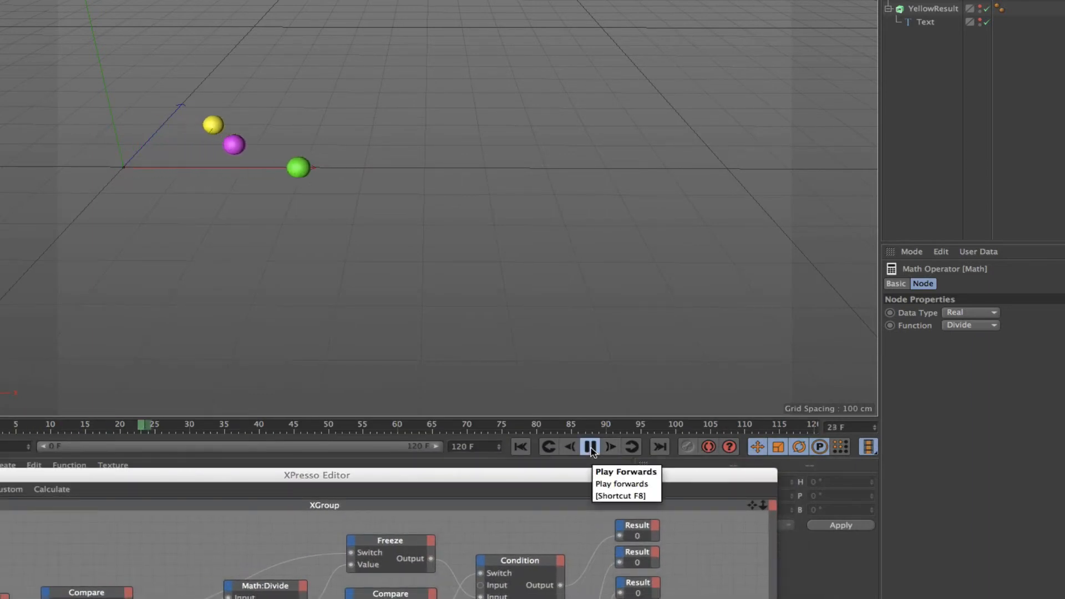
{"action": "left_click", "coordinate": [590, 448]}
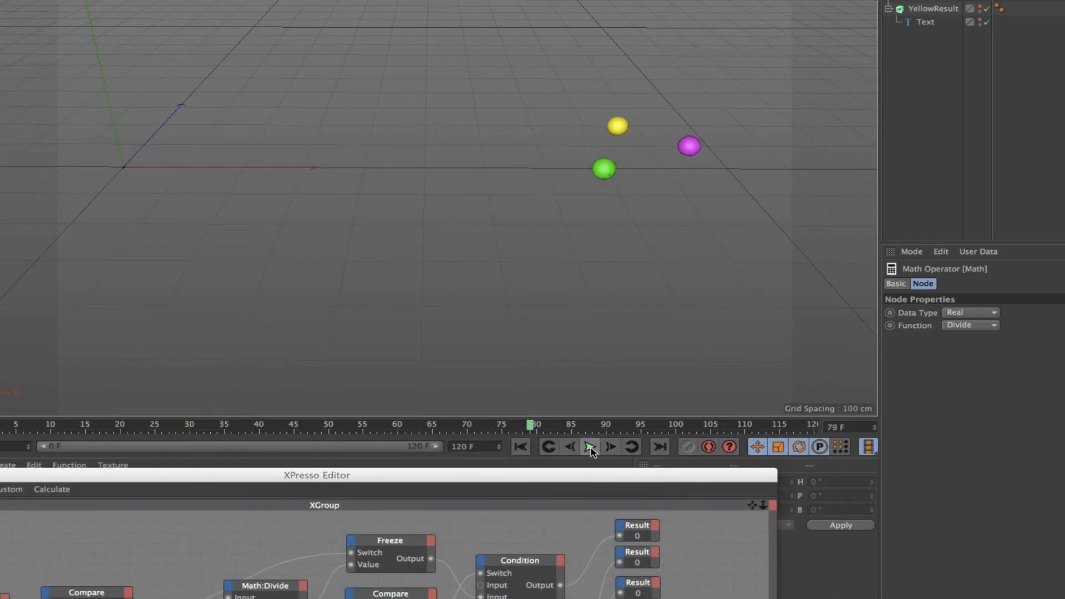
Advance the animation frame by frame to frame 99, checking the three Result values as each sphere finishes.
{"action": "left_click", "coordinate": [612, 447]}
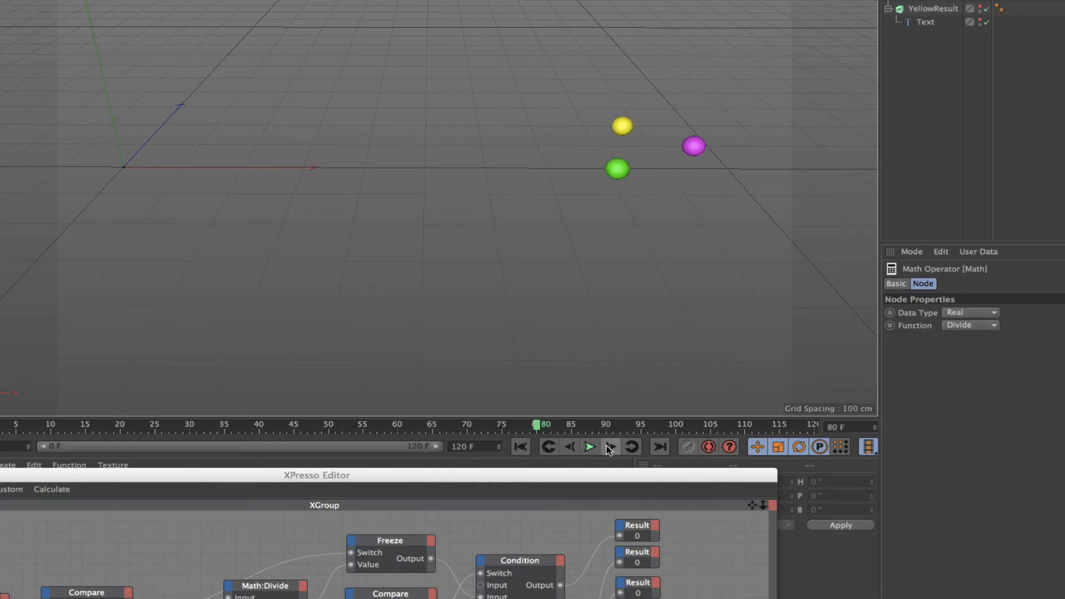
{"action": "left_click", "coordinate": [610, 448]}
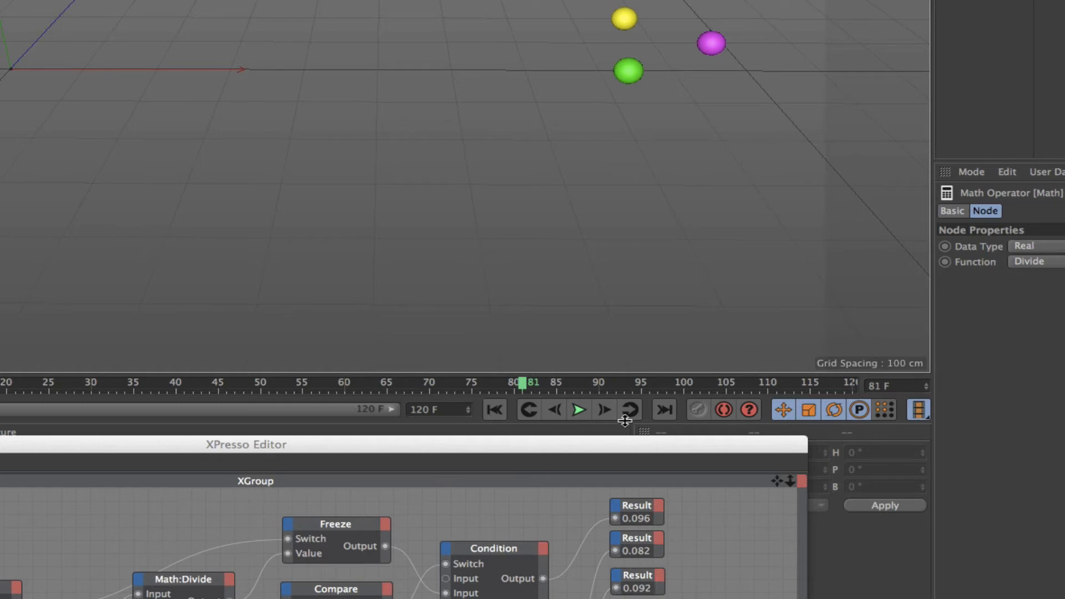
{"action": "left_click", "coordinate": [611, 408]}
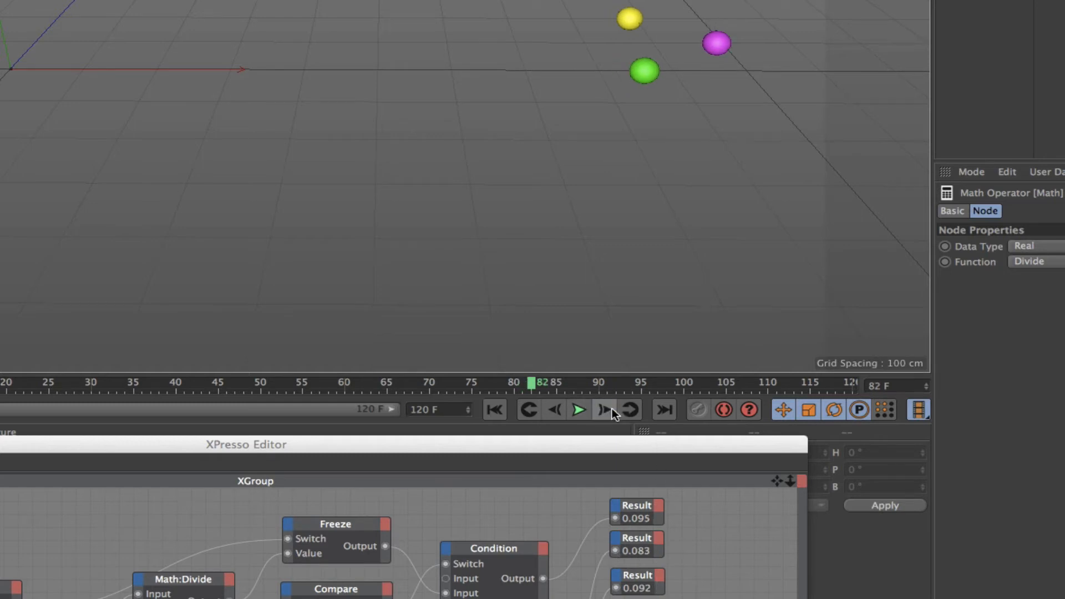
{"action": "left_click", "coordinate": [611, 409]}
{"action": "left_click", "coordinate": [611, 408]}
{"action": "left_click", "coordinate": [612, 408]}
{"action": "left_click", "coordinate": [612, 408]}
{"action": "left_click", "coordinate": [612, 408]}
{"action": "left_click", "coordinate": [612, 409]}
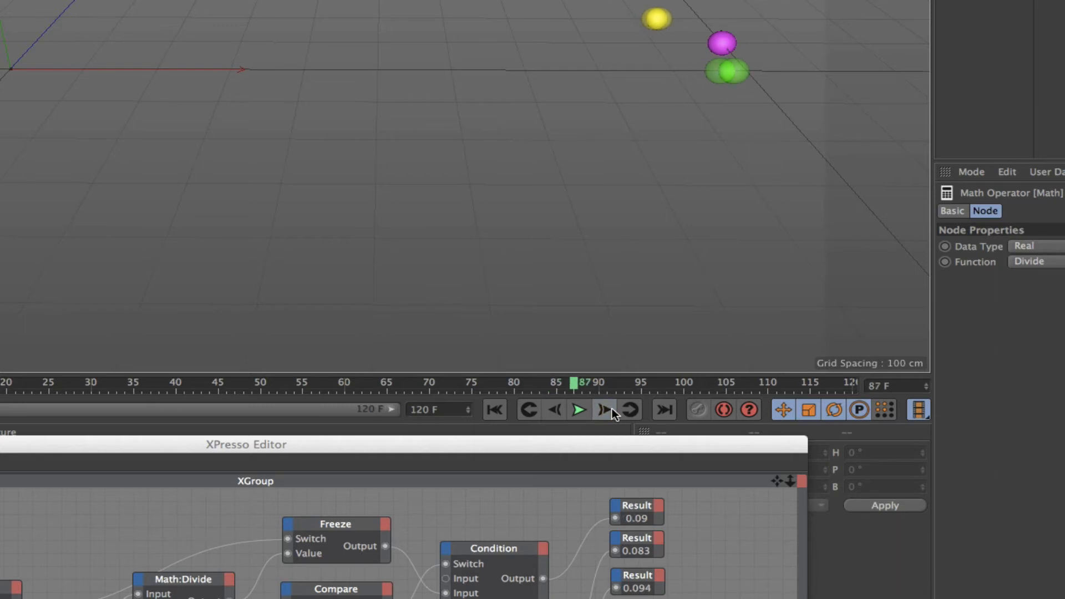
{"action": "left_click", "coordinate": [611, 408]}
{"action": "left_click", "coordinate": [611, 408]}
{"action": "left_click", "coordinate": [611, 408]}
{"action": "left_click", "coordinate": [611, 408]}
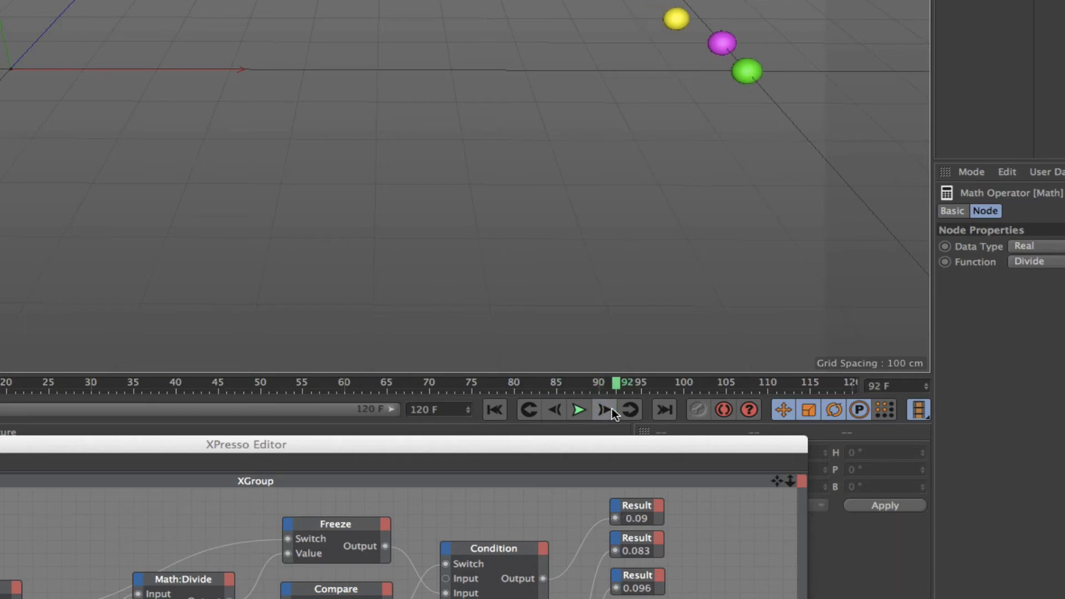
{"action": "left_click", "coordinate": [611, 408]}
{"action": "left_click", "coordinate": [611, 408]}
{"action": "left_click", "coordinate": [611, 408]}
{"action": "left_click", "coordinate": [611, 408]}
{"action": "left_click", "coordinate": [612, 408]}
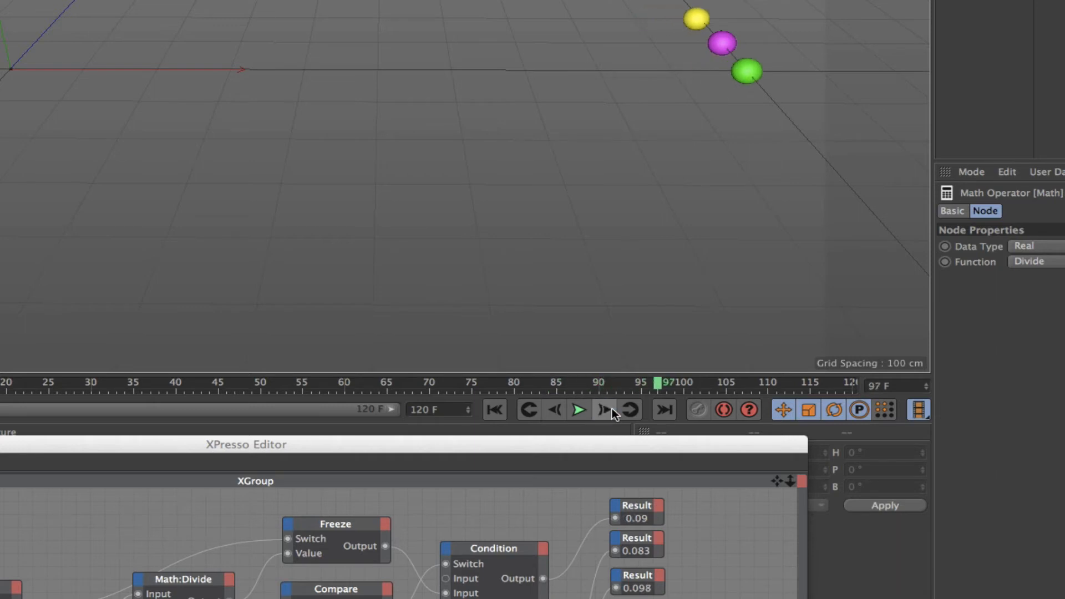
{"action": "left_click", "coordinate": [611, 408]}
{"action": "left_click", "coordinate": [611, 408]}
Review the Result nodes in the full node network and return the animation to frame 0.
{"action": "left_click_drag", "start_coordinate": [589, 444], "coordinate": [555, 0]}
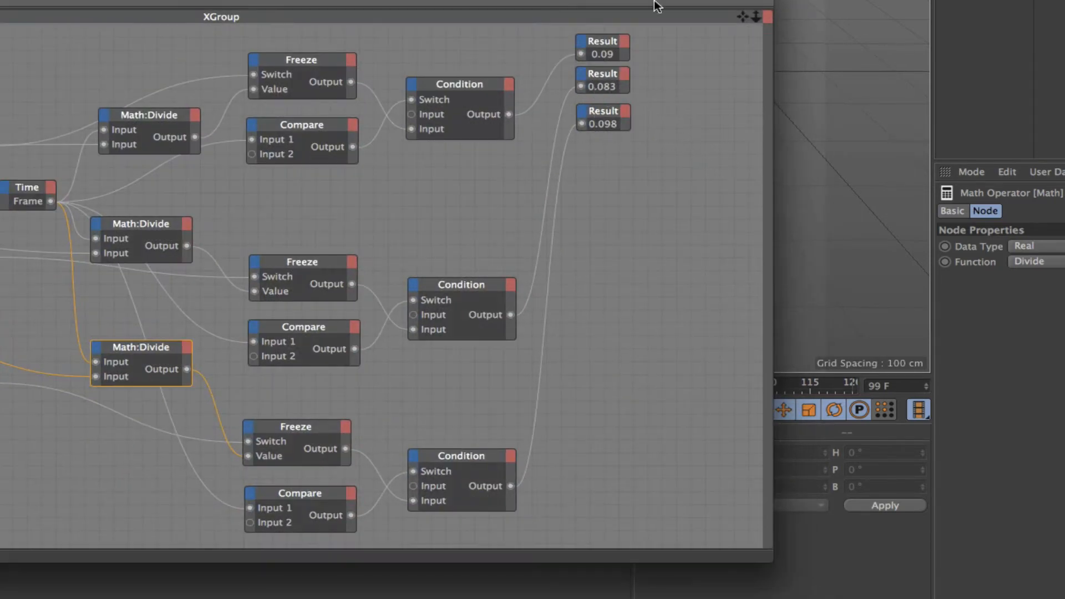
{"action": "left_click_drag", "start_coordinate": [660, 0], "coordinate": [460, 16]}
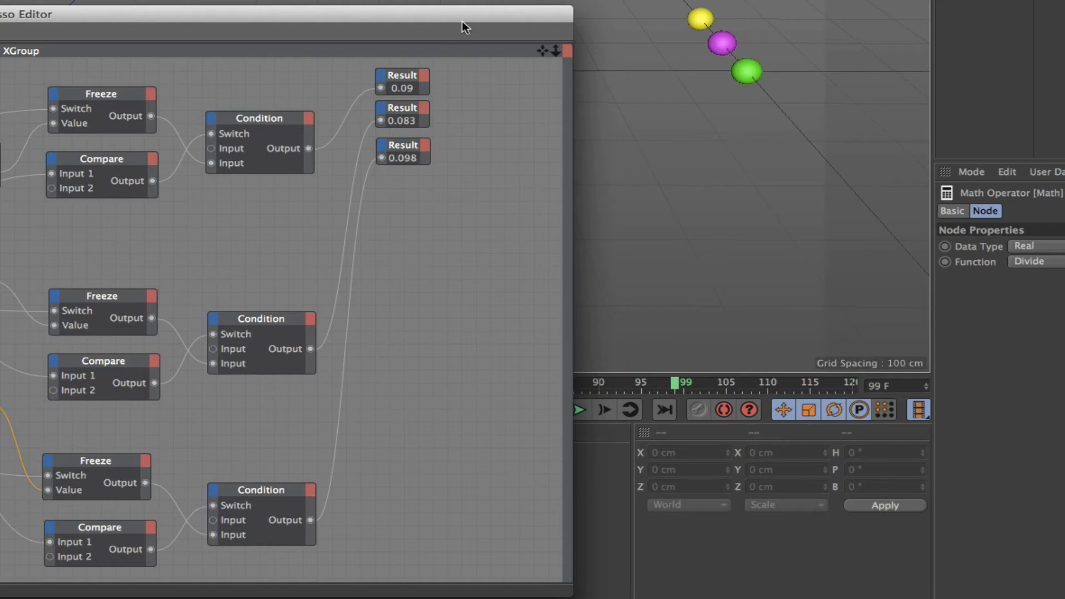
{"action": "left_click_drag", "start_coordinate": [474, 14], "coordinate": [660, 491]}
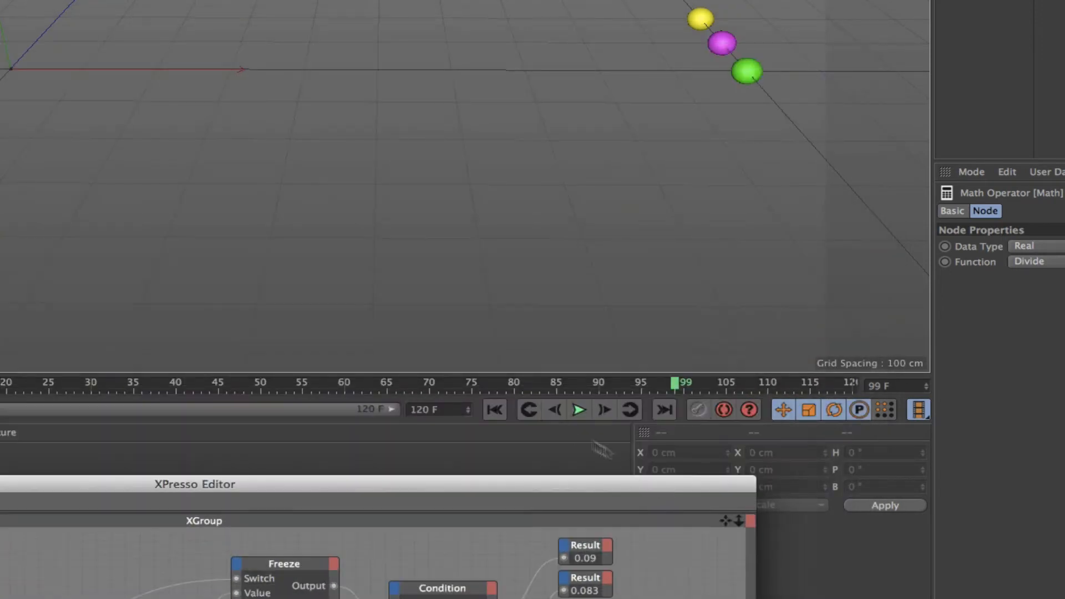
{"action": "left_click", "coordinate": [503, 408]}
{"action": "left_click_drag", "start_coordinate": [559, 497], "coordinate": [641, 0]}
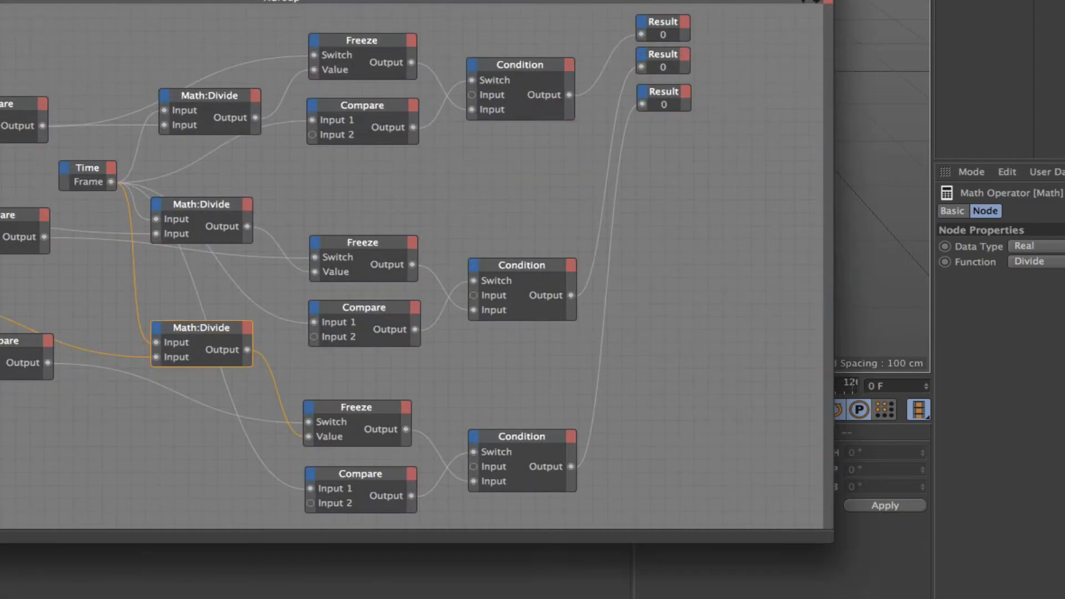
Move each of the three Result nodes next to the Condition node that feeds it.
{"action": "left_click_drag", "start_coordinate": [660, 99], "coordinate": [628, 516]}
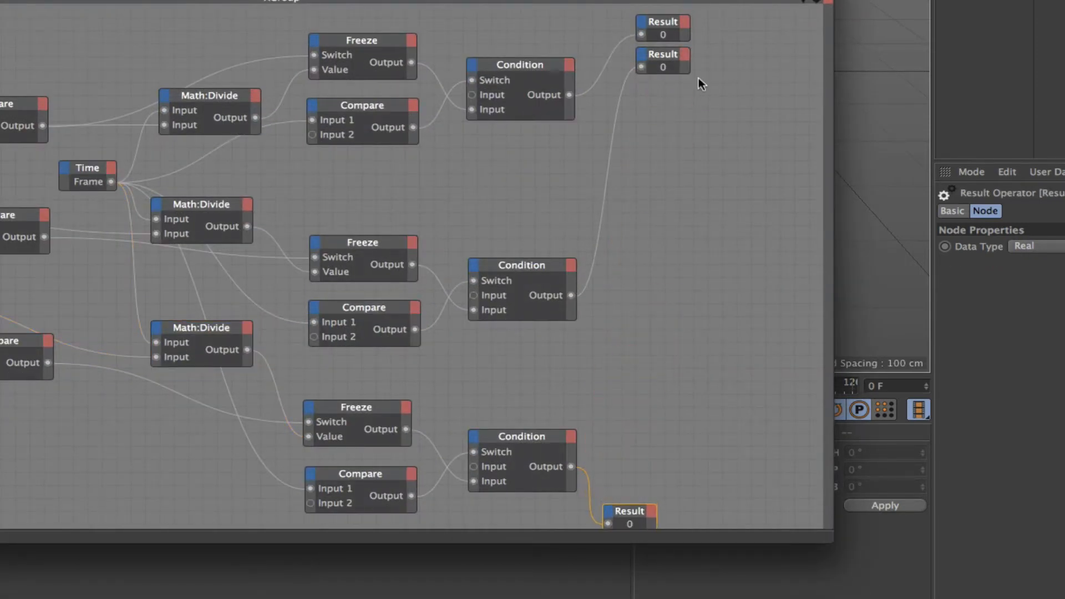
{"action": "left_click_drag", "start_coordinate": [674, 55], "coordinate": [643, 336]}
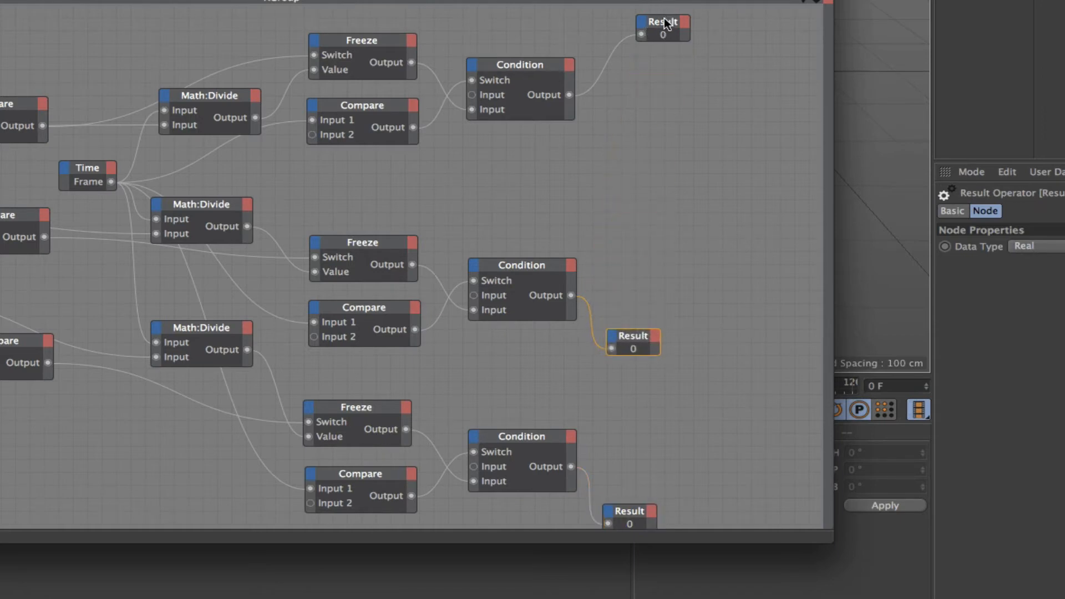
{"action": "left_click_drag", "start_coordinate": [664, 18], "coordinate": [619, 144]}
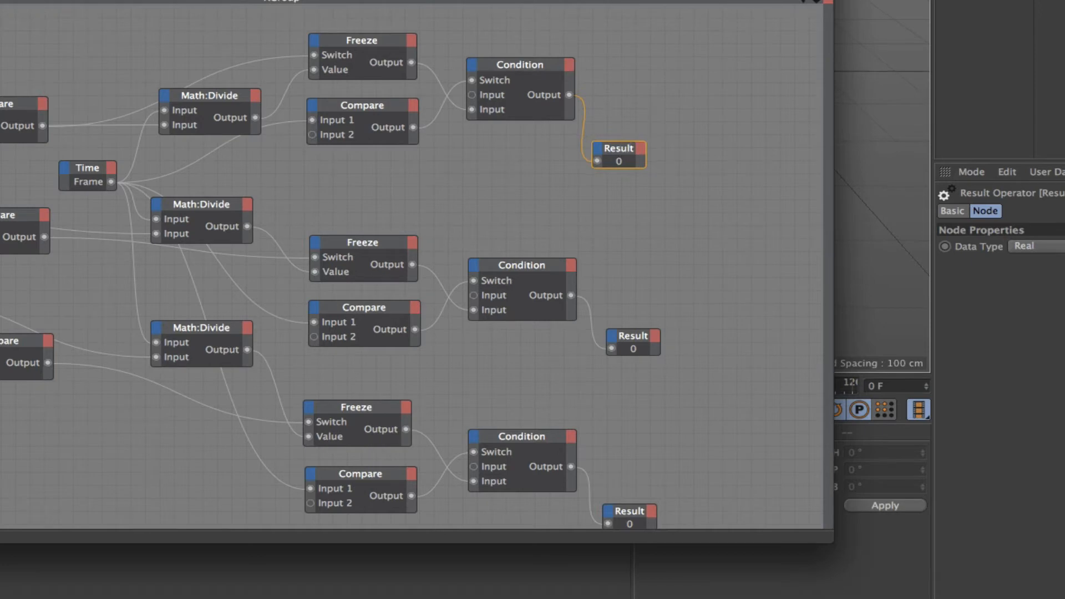
Give the topmost Condition node a green title color with R 97, G 255 and B 0.
{"action": "left_click_drag", "start_coordinate": [603, 0], "coordinate": [702, 0]}
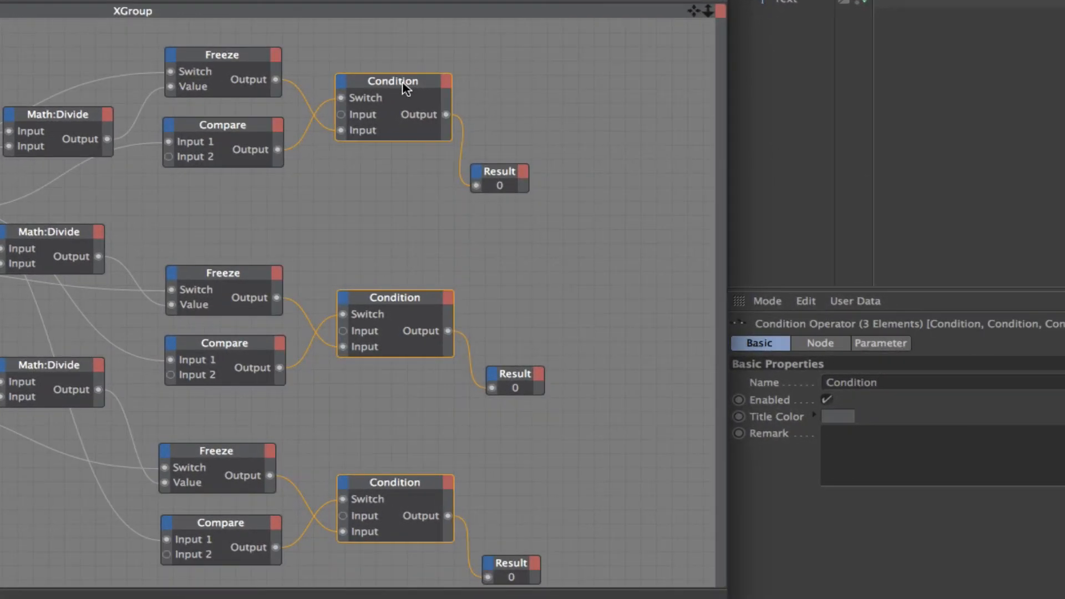
{"action": "left_click", "coordinate": [515, 123]}
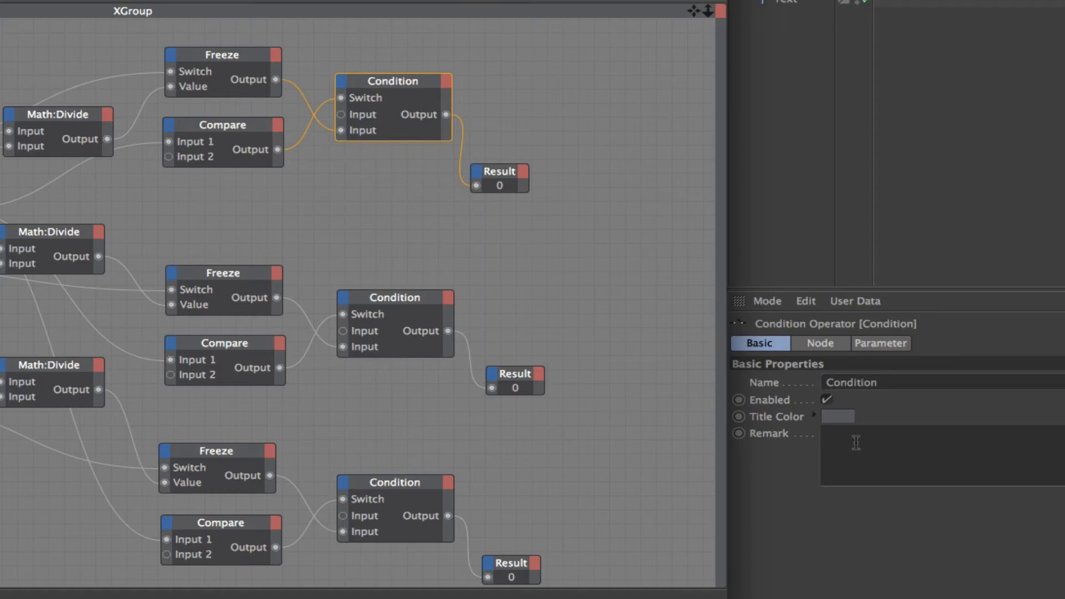
{"action": "left_click", "coordinate": [841, 421]}
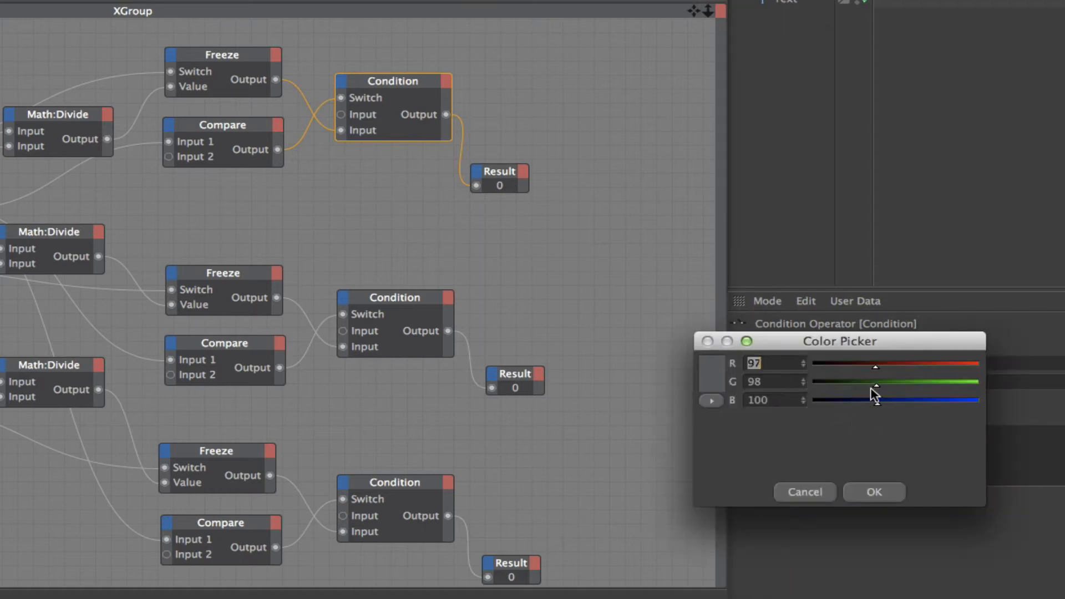
{"action": "left_click_drag", "start_coordinate": [875, 389], "coordinate": [980, 388]}
{"action": "left_click_drag", "start_coordinate": [877, 403], "coordinate": [787, 417]}
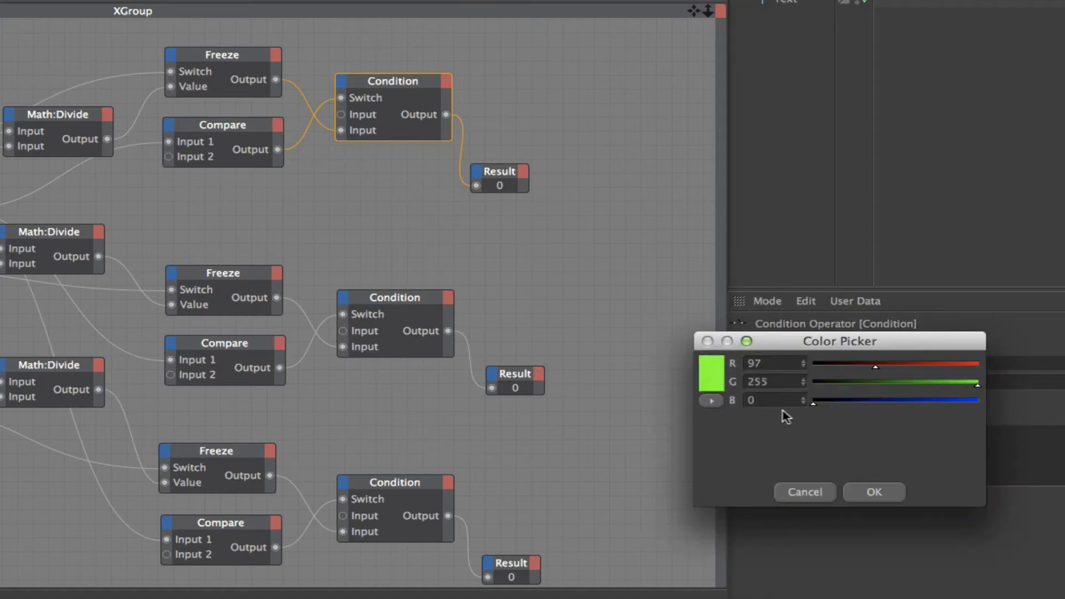
{"action": "left_click", "coordinate": [875, 491]}
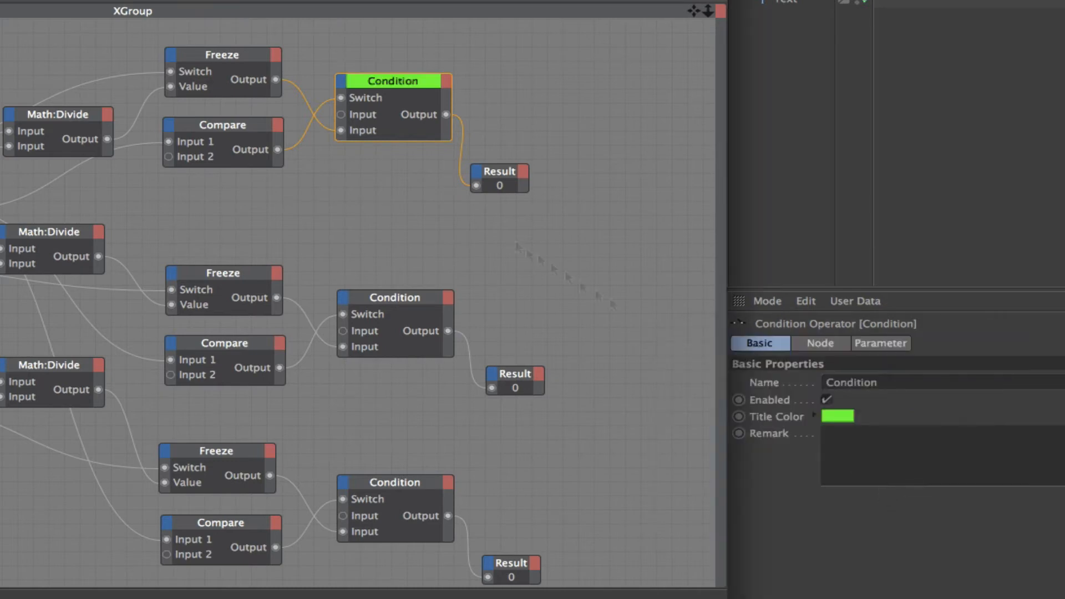
Give the middle Condition node a magenta title color with R 255, G 0 and blue at maximum.
{"action": "left_click", "coordinate": [403, 299]}
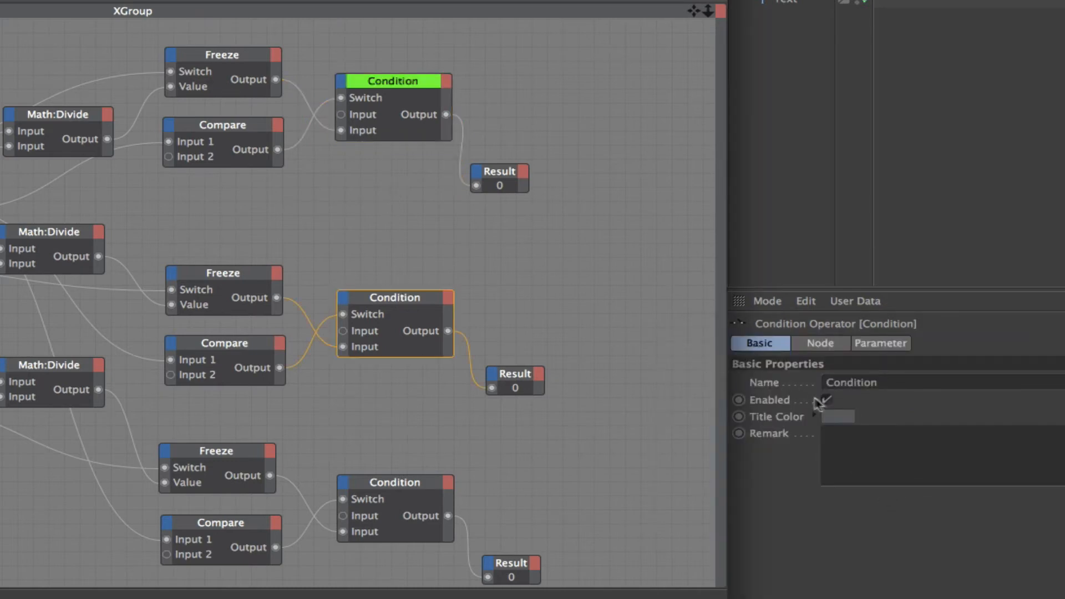
{"action": "left_click", "coordinate": [841, 419]}
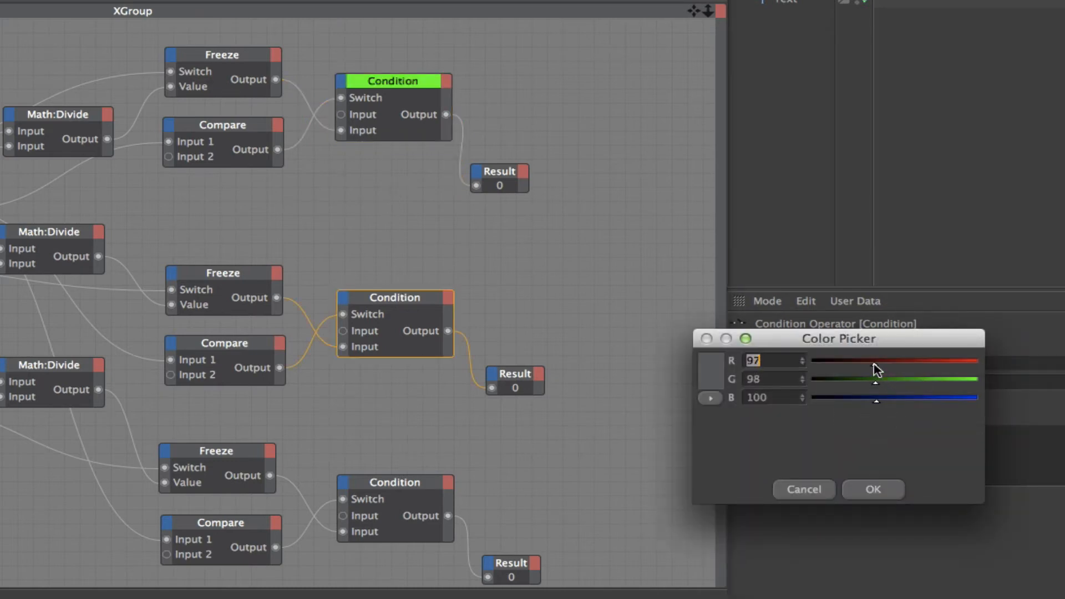
{"action": "left_click_drag", "start_coordinate": [875, 362], "coordinate": [965, 369]}
{"action": "left_click_drag", "start_coordinate": [876, 383], "coordinate": [771, 394]}
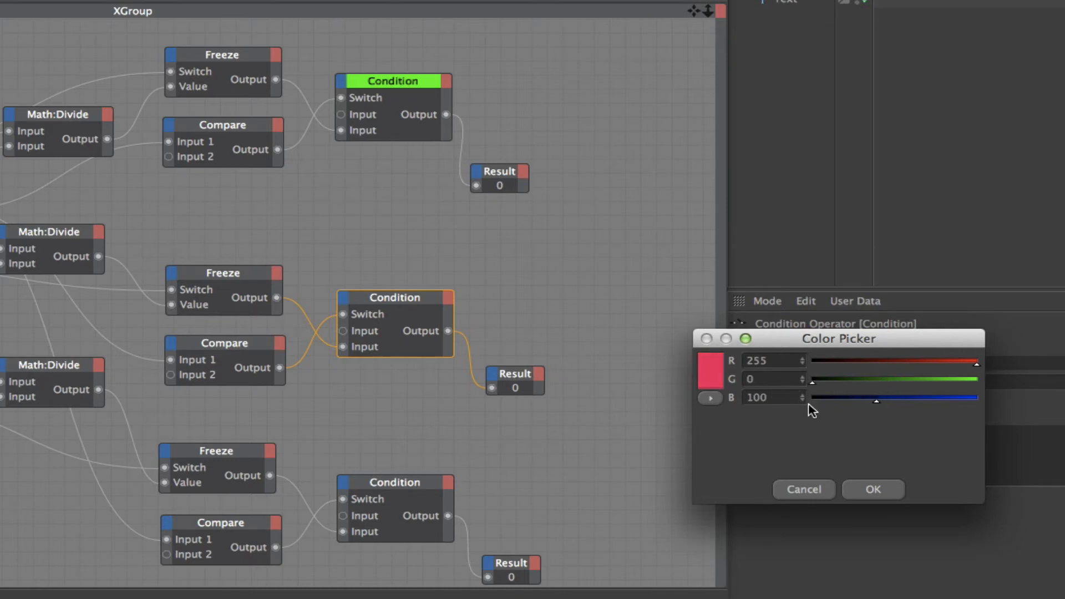
{"action": "left_click_drag", "start_coordinate": [874, 400], "coordinate": [1011, 395]}
{"action": "left_click", "coordinate": [873, 491]}
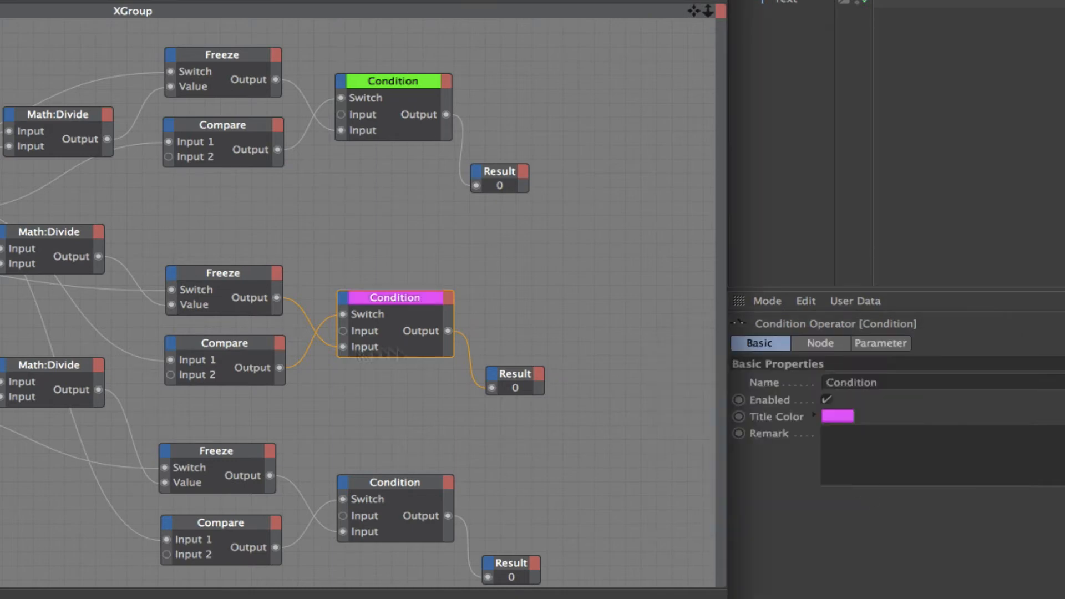
Give the lowest Condition node a yellow title color with R 255, G 255 and B 0.
{"action": "left_click", "coordinate": [393, 480]}
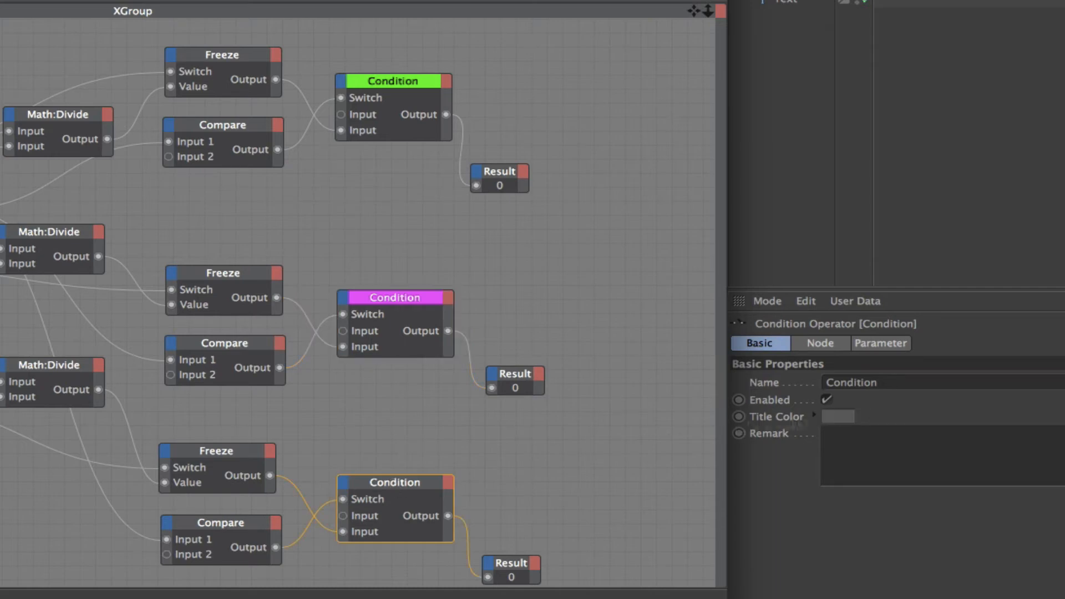
{"action": "left_click", "coordinate": [837, 416]}
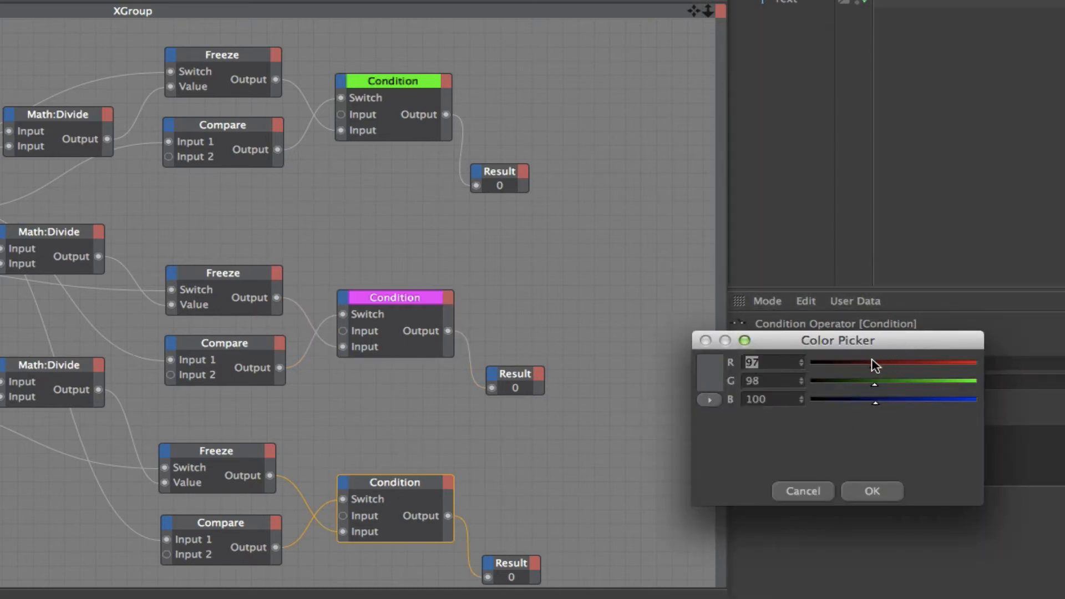
{"action": "left_click_drag", "start_coordinate": [875, 363], "coordinate": [1003, 368]}
{"action": "left_click_drag", "start_coordinate": [876, 383], "coordinate": [979, 399]}
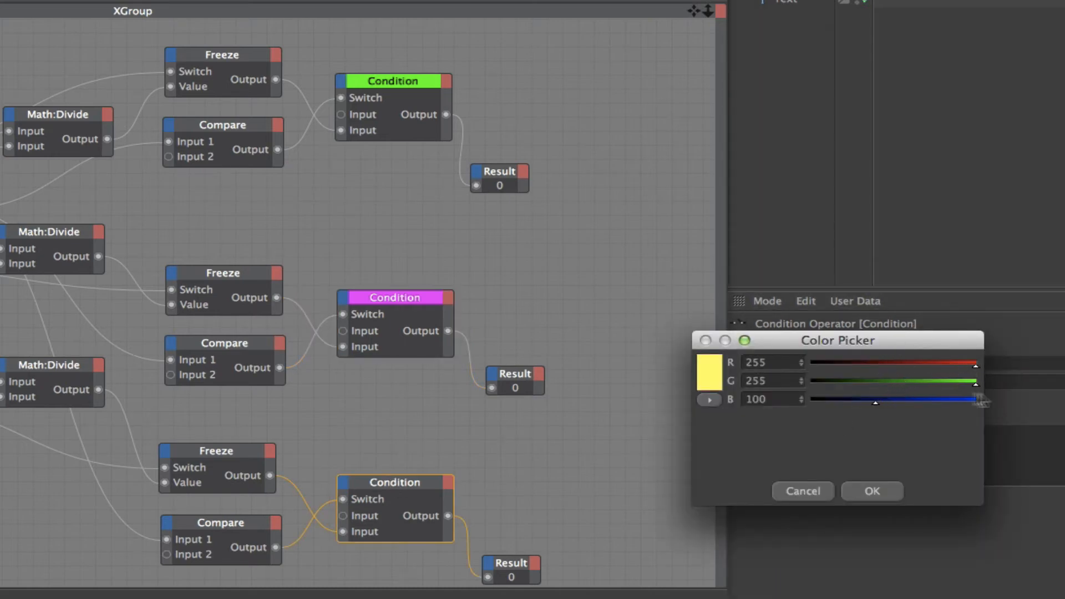
{"action": "left_click_drag", "start_coordinate": [866, 404], "coordinate": [750, 418]}
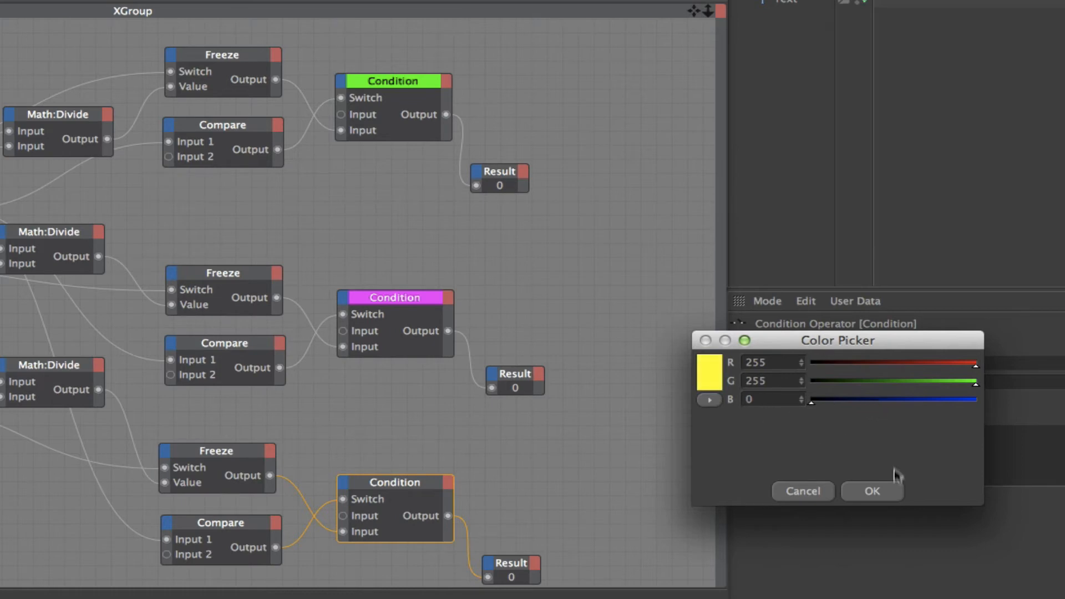
{"action": "left_click", "coordinate": [888, 493]}
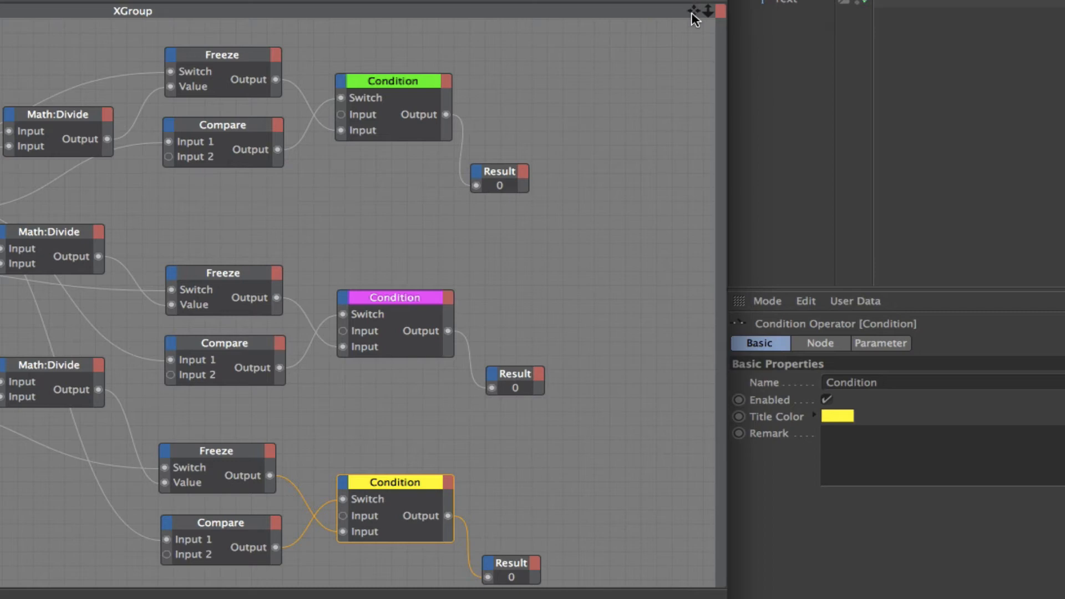
Add a Compare node in the empty area beyond the Result nodes and duplicate it directly below.
{"action": "left_click_drag", "start_coordinate": [692, 14], "coordinate": [280, 172]}
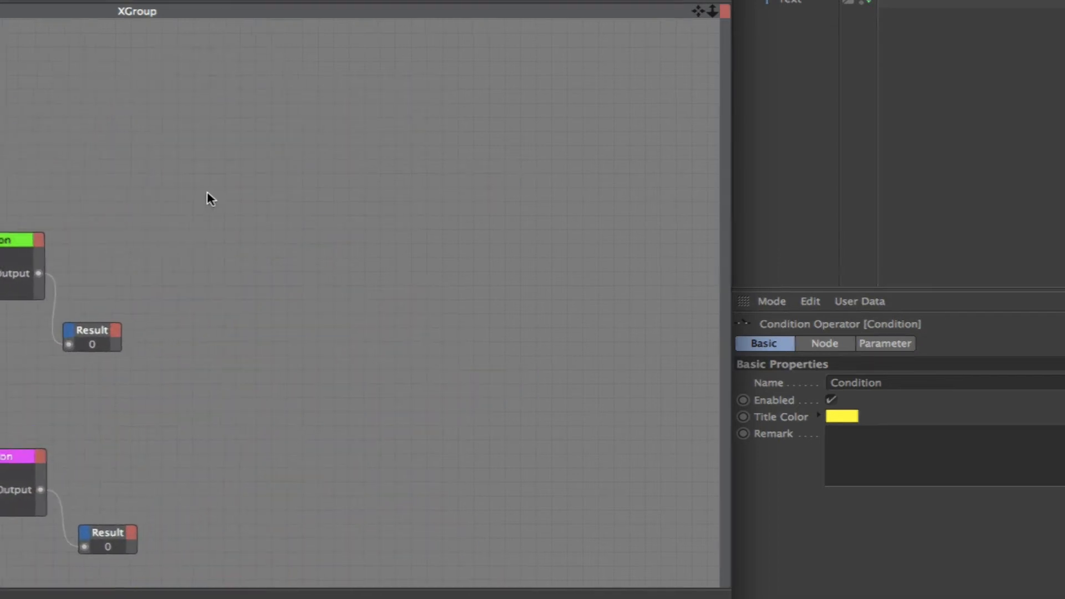
{"action": "right_click", "coordinate": [188, 178]}
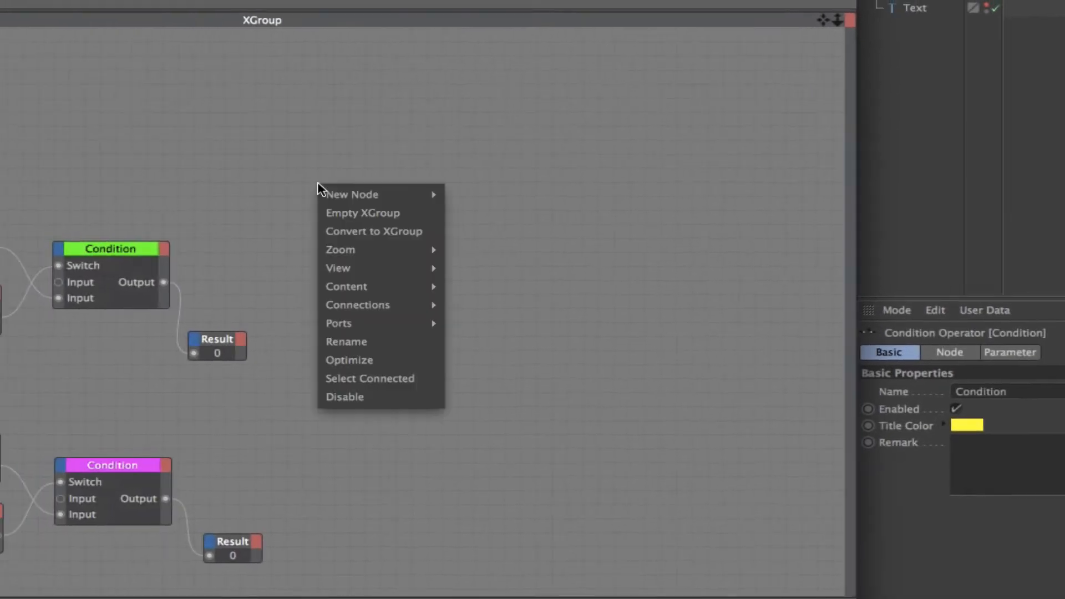
{"action": "mouse_move", "coordinate": [377, 194]}
{"action": "mouse_move", "coordinate": [497, 194]}
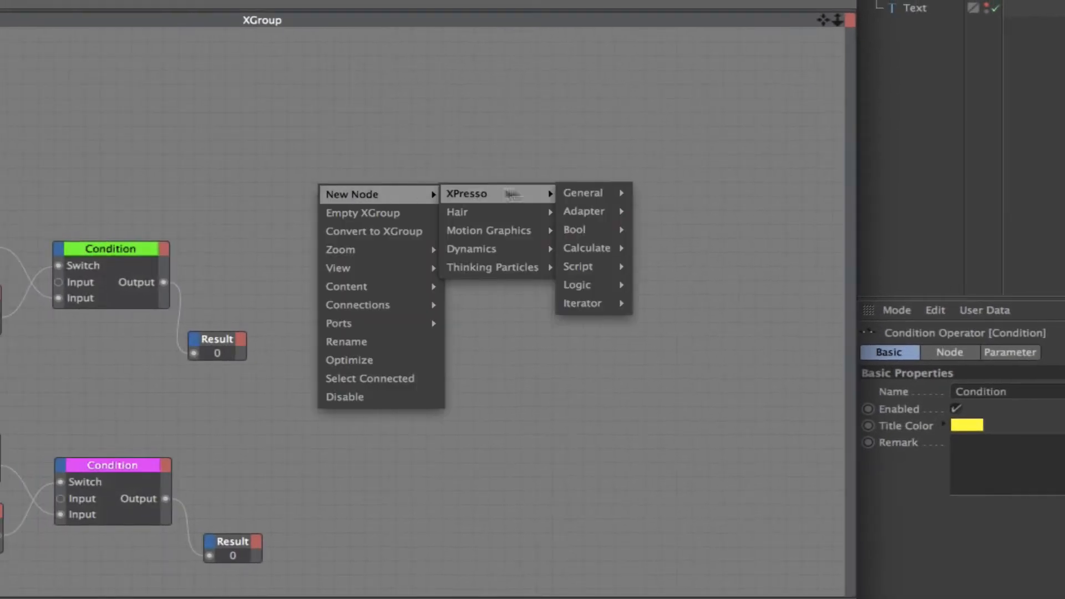
{"action": "mouse_move", "coordinate": [589, 288]}
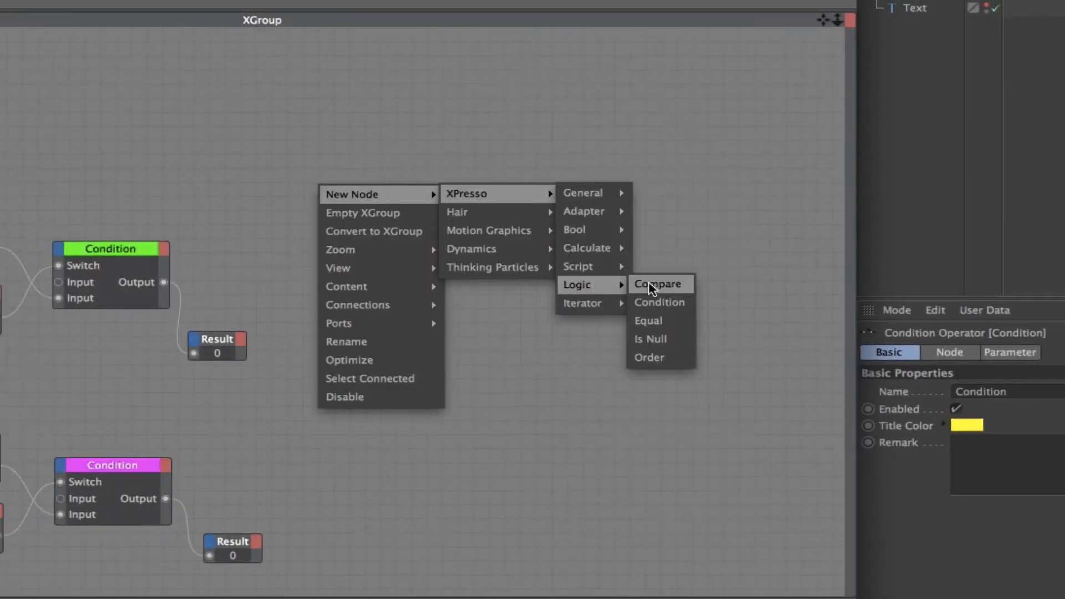
{"action": "left_click", "coordinate": [647, 282]}
{"action": "left_click", "coordinate": [360, 182]}
{"action": "left_click_drag", "start_coordinate": [344, 172], "coordinate": [358, 224]}
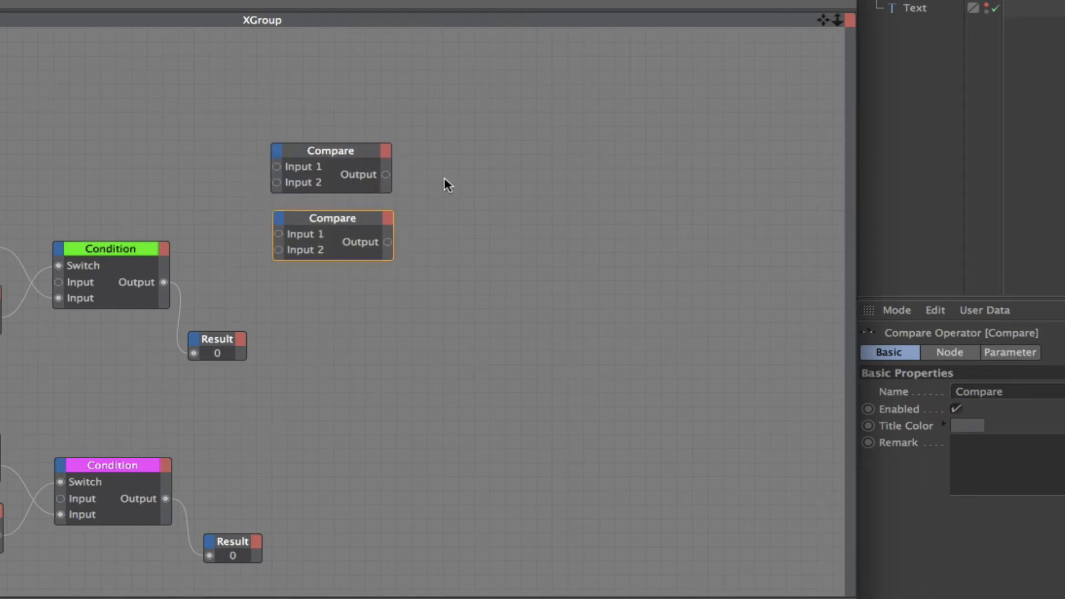
Set the function of both new Compare nodes to < and rename them "Compare (<)".
{"action": "left_click_drag", "start_coordinate": [445, 179], "coordinate": [366, 238]}
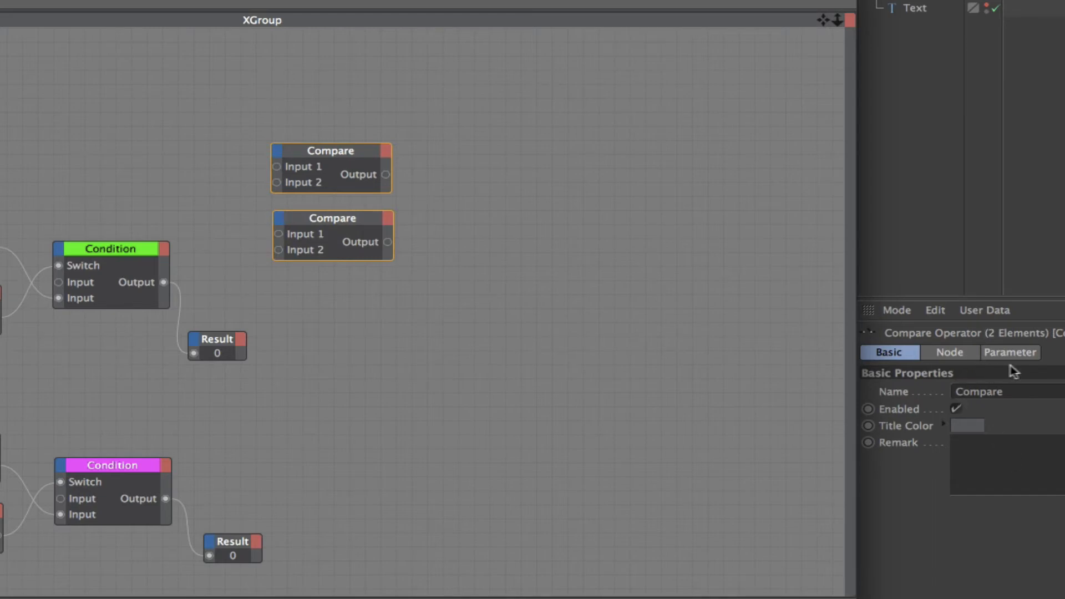
{"action": "left_click", "coordinate": [964, 354]}
{"action": "left_click", "coordinate": [996, 406]}
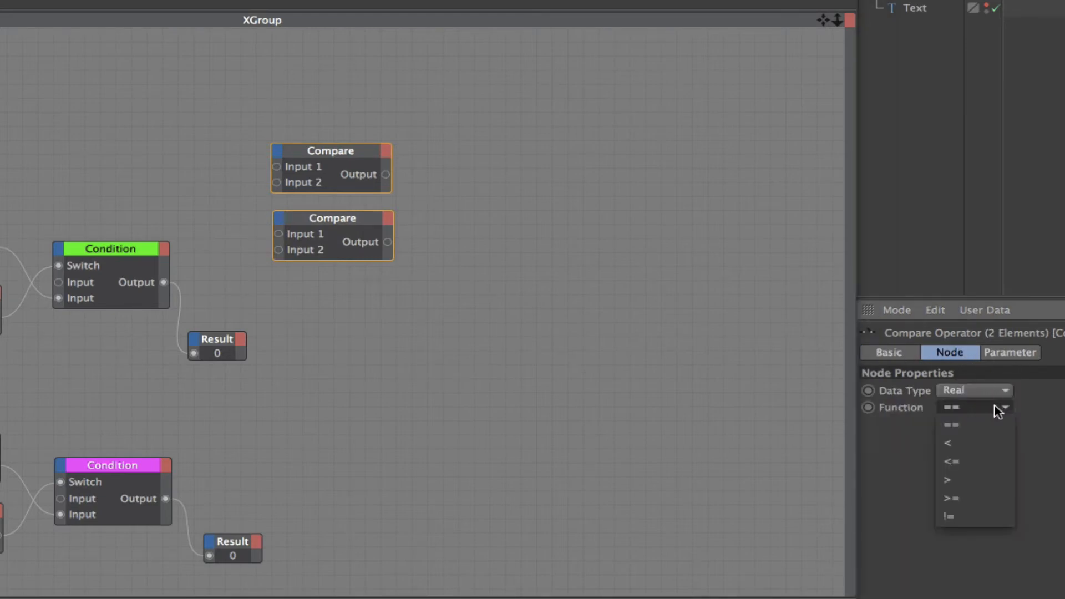
{"action": "left_click", "coordinate": [985, 443]}
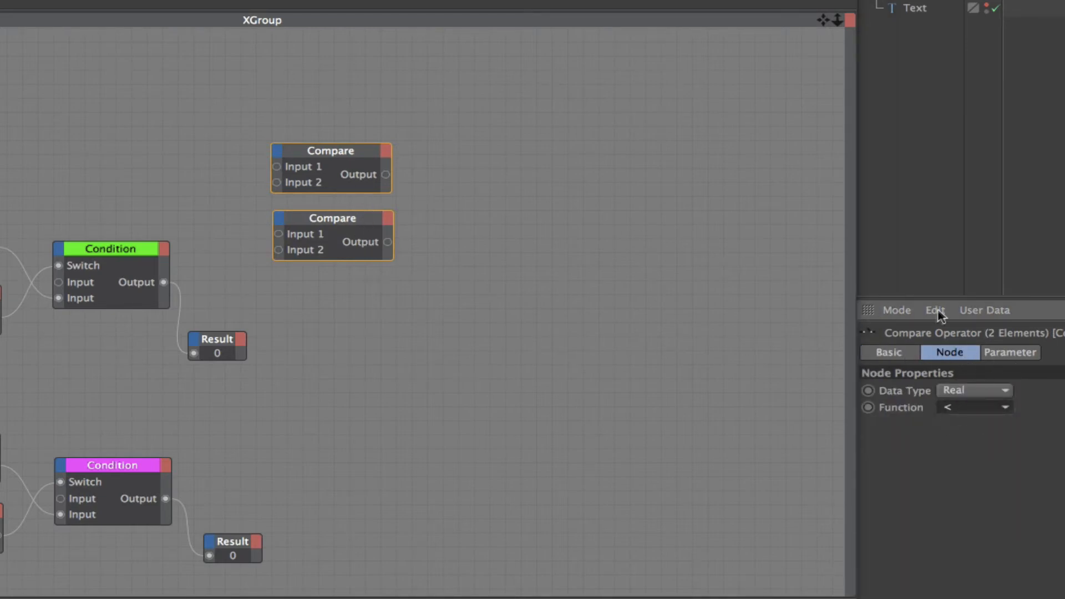
{"action": "left_click", "coordinate": [883, 355]}
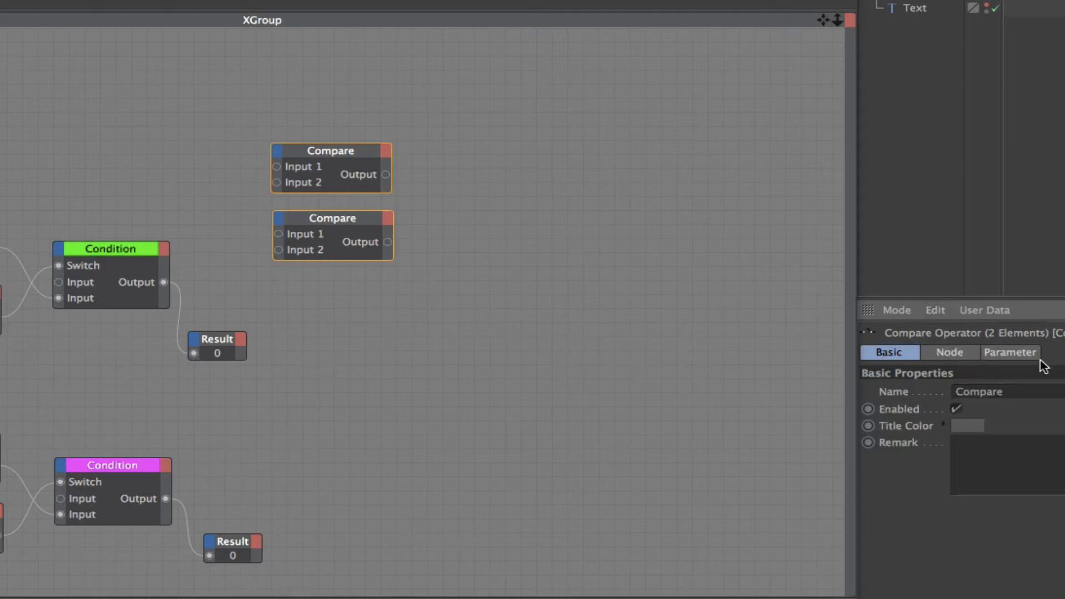
{"action": "left_click", "coordinate": [1038, 395]}
{"action": "type", "text": "(<)"}
{"action": "left_click", "coordinate": [592, 285]}
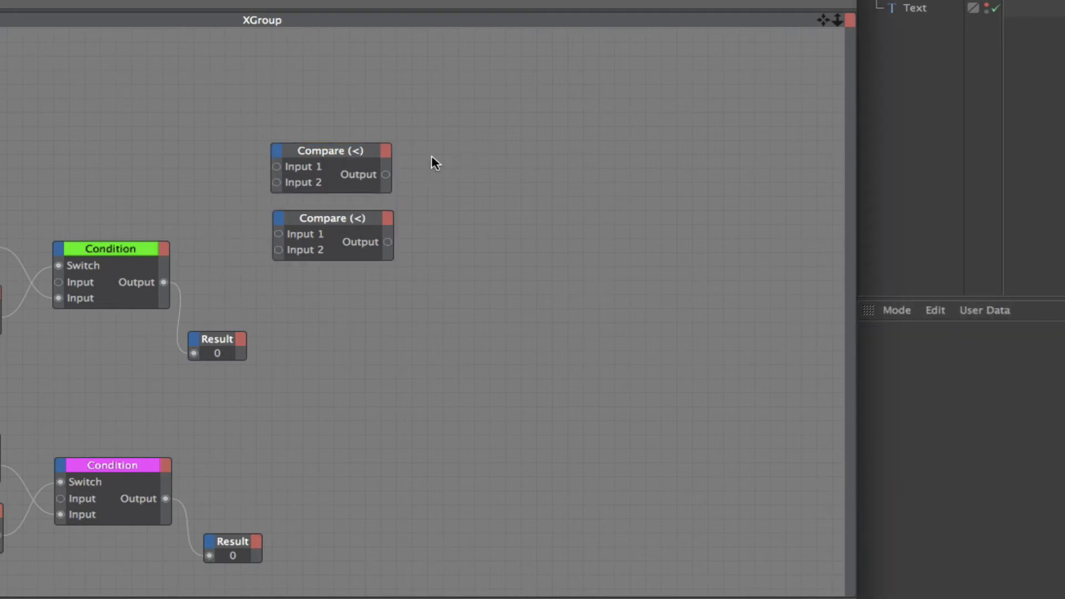
Duplicate the two Compare (<) nodes below, rename the copies "Compare (>)" and set their function to >.
{"action": "left_click_drag", "start_coordinate": [432, 161], "coordinate": [341, 236]}
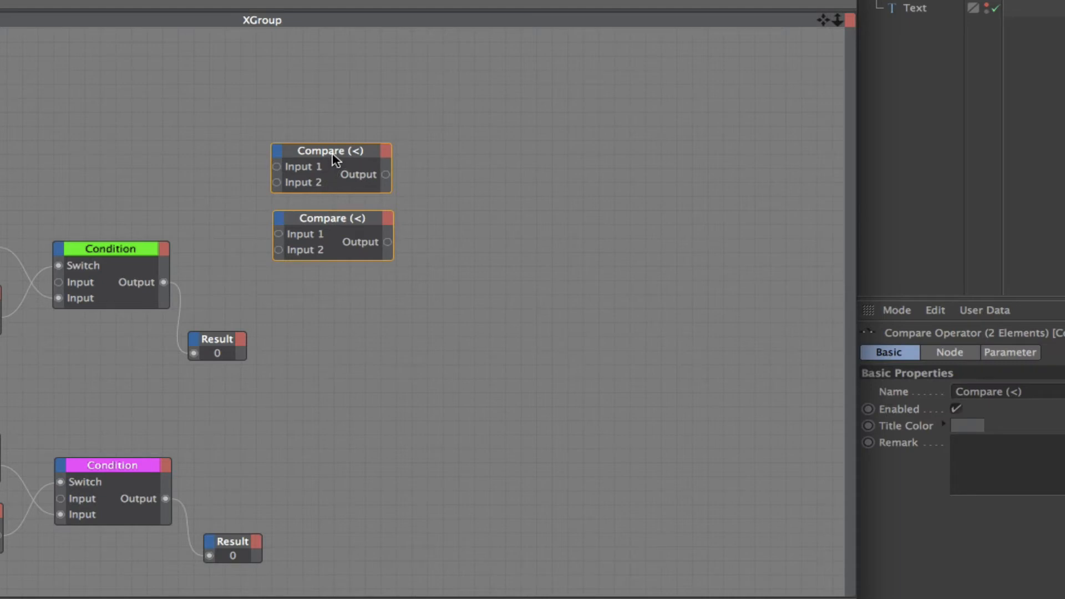
{"action": "left_click_drag", "start_coordinate": [335, 160], "coordinate": [339, 292], "text": "ctrl"}
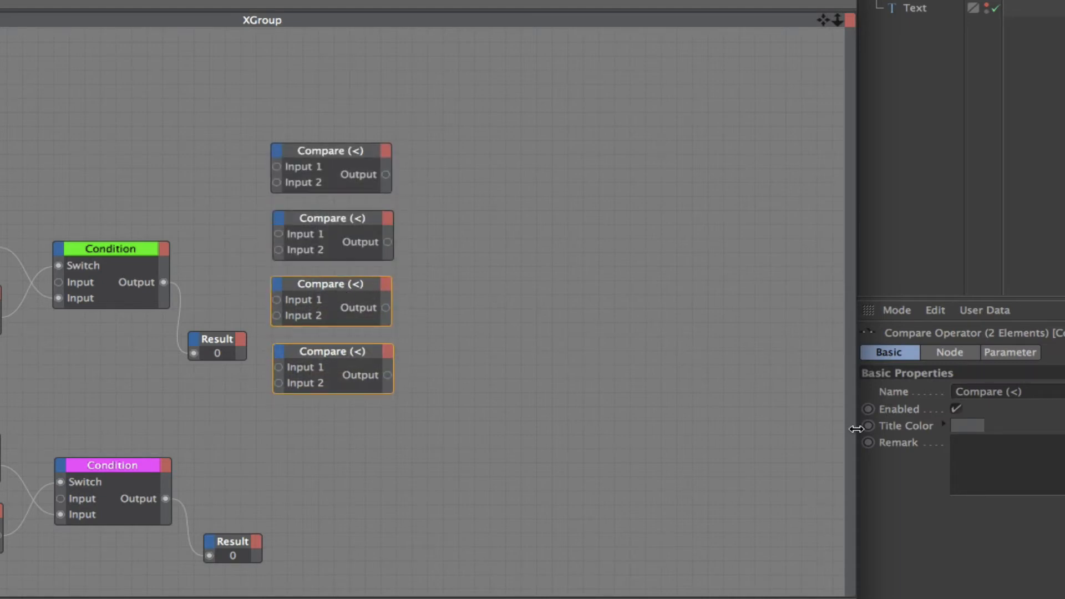
{"action": "left_click", "coordinate": [1020, 391]}
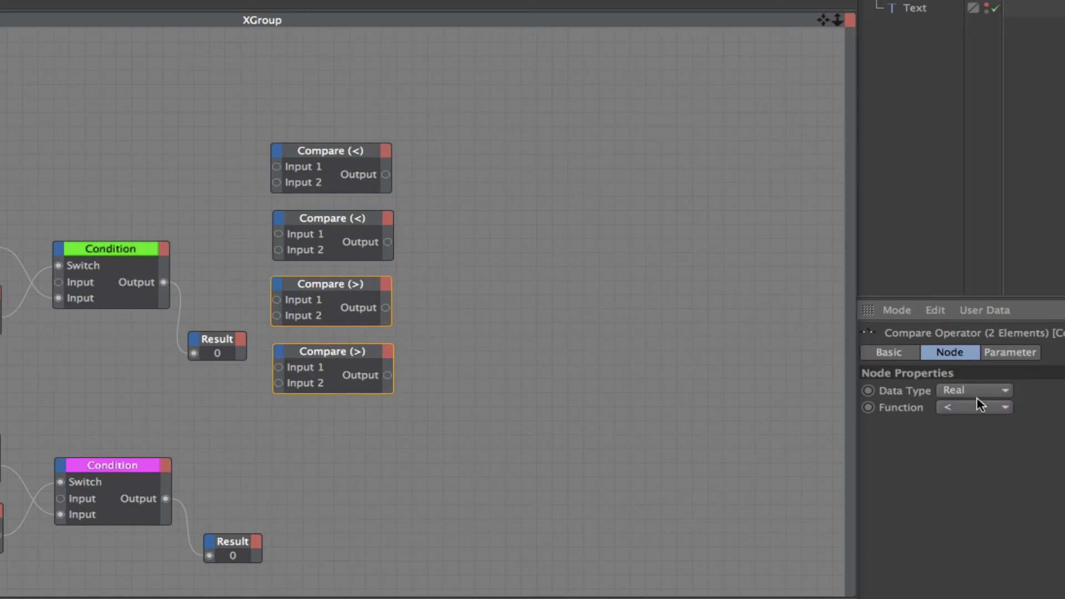
{"action": "left_click", "coordinate": [980, 407]}
{"action": "left_click", "coordinate": [982, 481]}
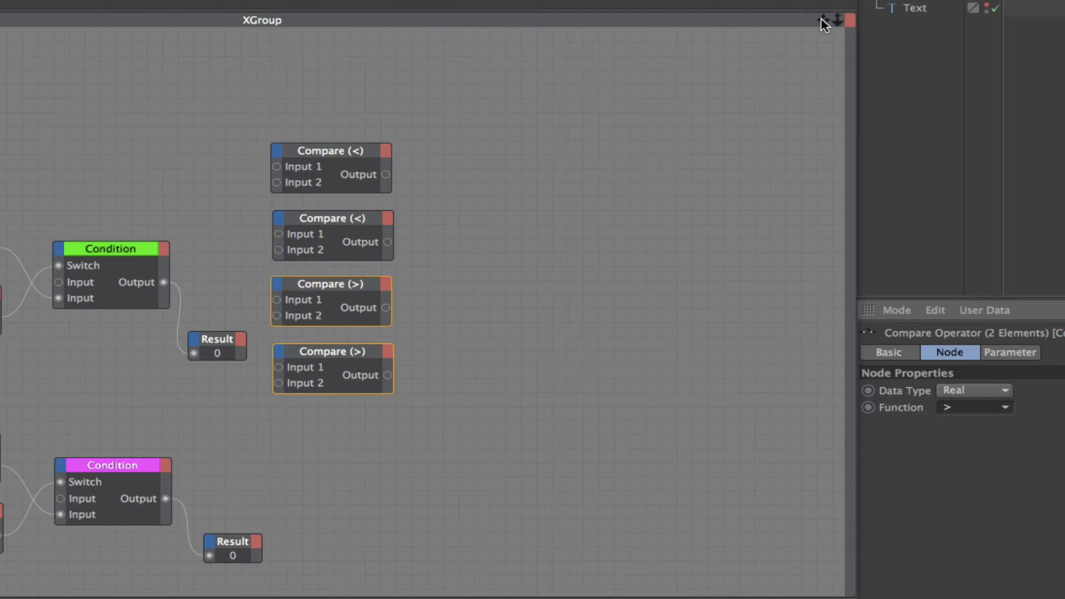
Connect the green Condition's Output to Input 1 of all four new Compare nodes.
{"action": "left_click_drag", "start_coordinate": [823, 24], "coordinate": [804, 92]}
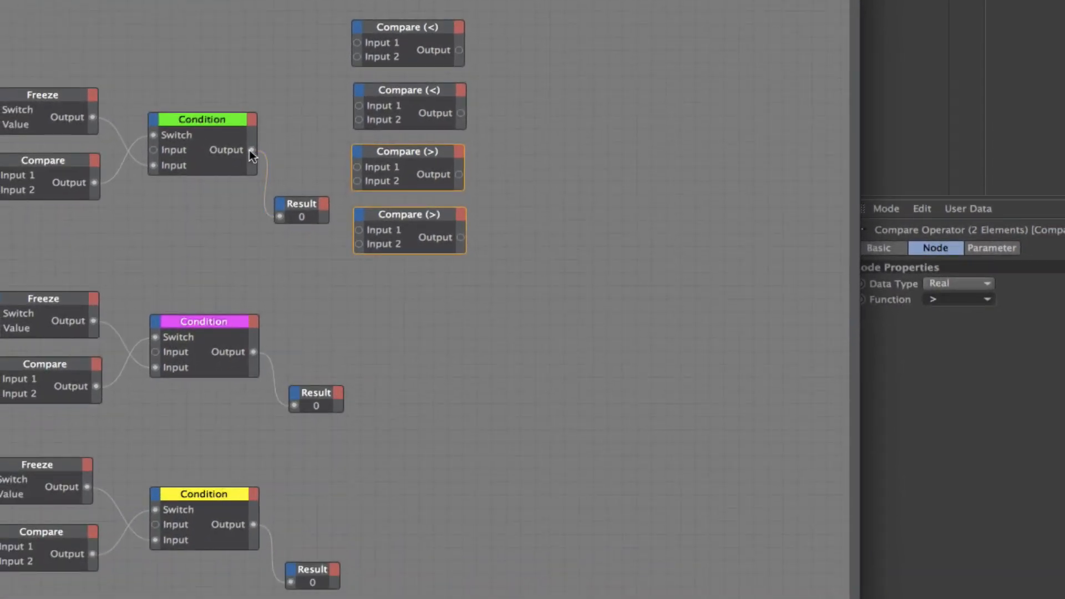
{"action": "left_click_drag", "start_coordinate": [250, 149], "coordinate": [357, 42]}
{"action": "left_click_drag", "start_coordinate": [254, 151], "coordinate": [359, 106]}
{"action": "left_click_drag", "start_coordinate": [251, 150], "coordinate": [357, 167]}
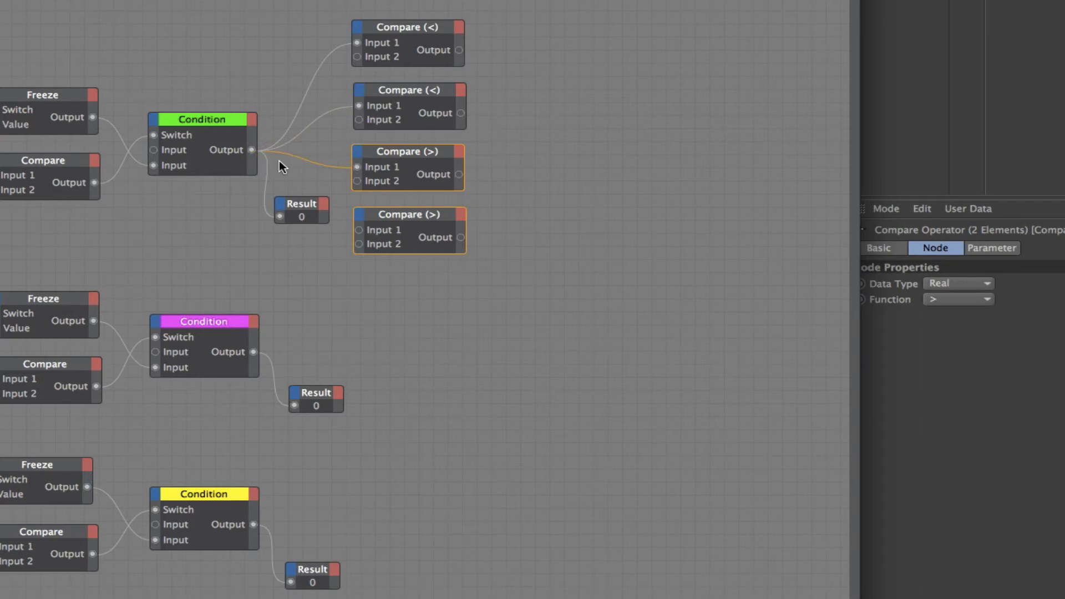
{"action": "left_click_drag", "start_coordinate": [252, 150], "coordinate": [359, 229]}
Connect the magenta Condition's Output to Input 2 of the first Compare (<) and the first Compare (>).
{"action": "left_click_drag", "start_coordinate": [253, 352], "coordinate": [357, 58]}
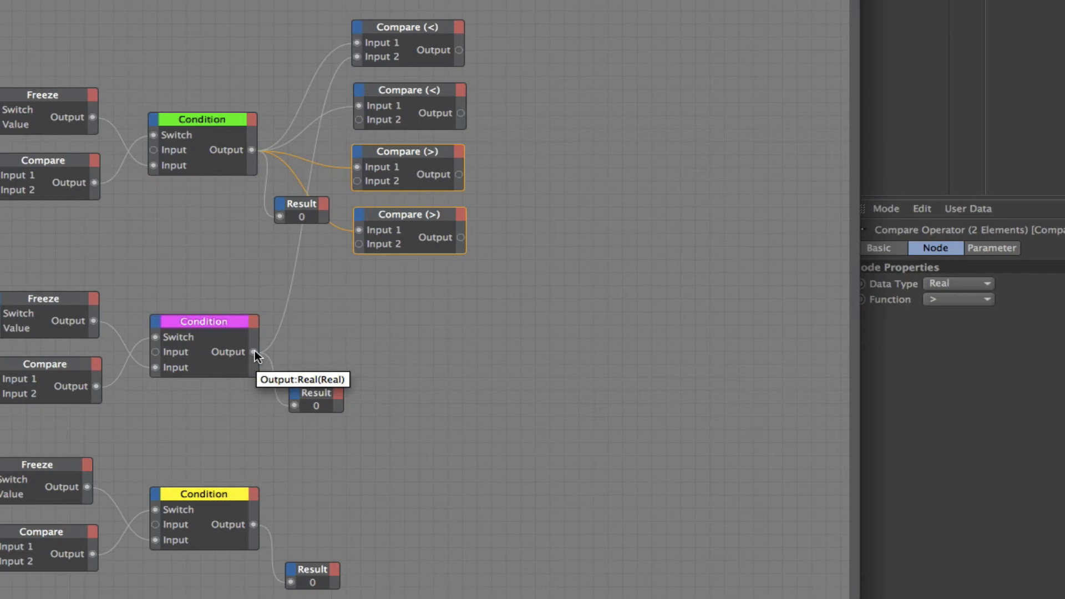
{"action": "left_click_drag", "start_coordinate": [254, 353], "coordinate": [356, 181]}
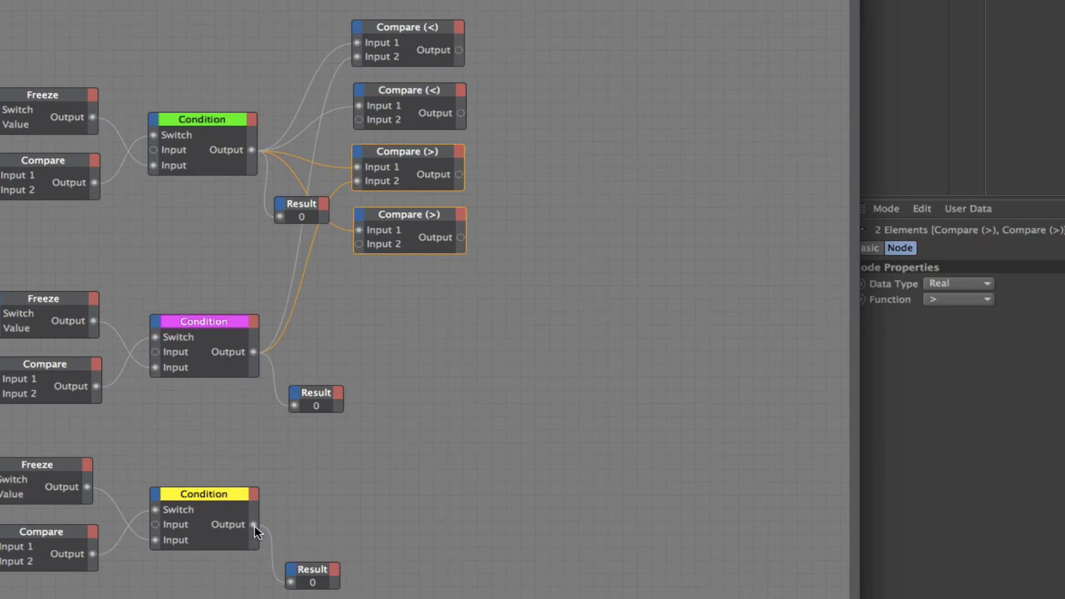
Connect the yellow Condition's Output to Input 2 of the second Compare (<) and the second Compare (>).
{"action": "left_click_drag", "start_coordinate": [254, 525], "coordinate": [360, 119]}
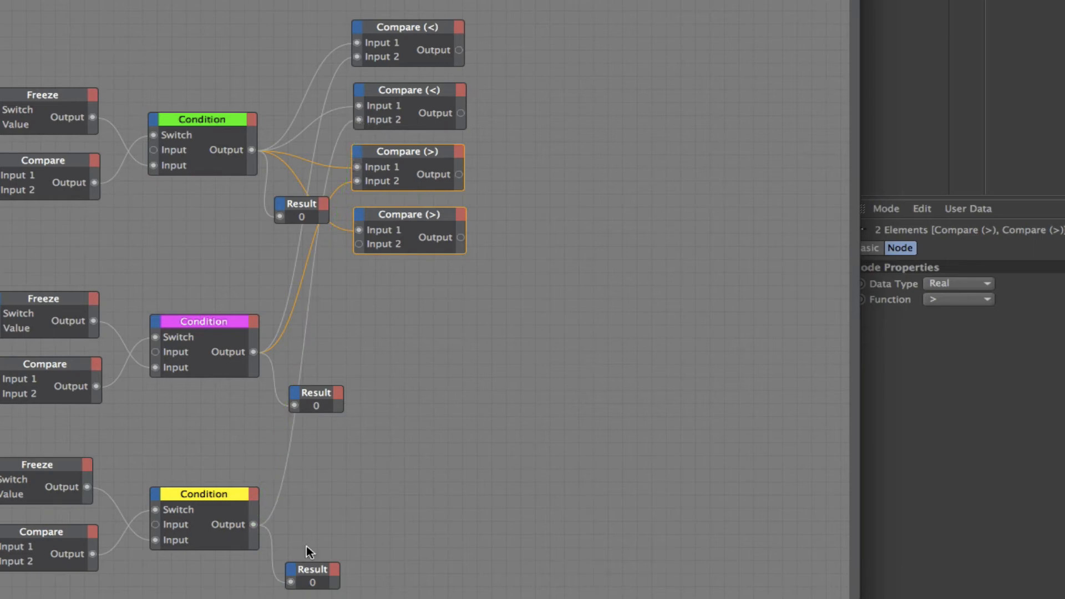
{"action": "left_click_drag", "start_coordinate": [254, 525], "coordinate": [361, 247]}
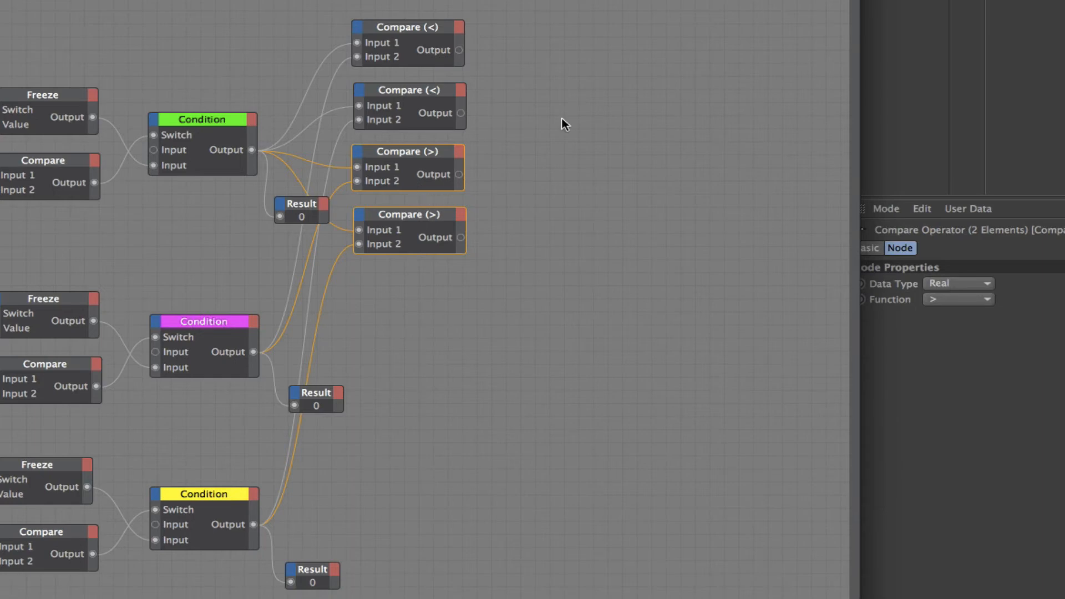
Add a Bool node beside the Compare (<) nodes and duplicate it beside the Compare (>) nodes.
{"action": "right_click", "coordinate": [524, 94]}
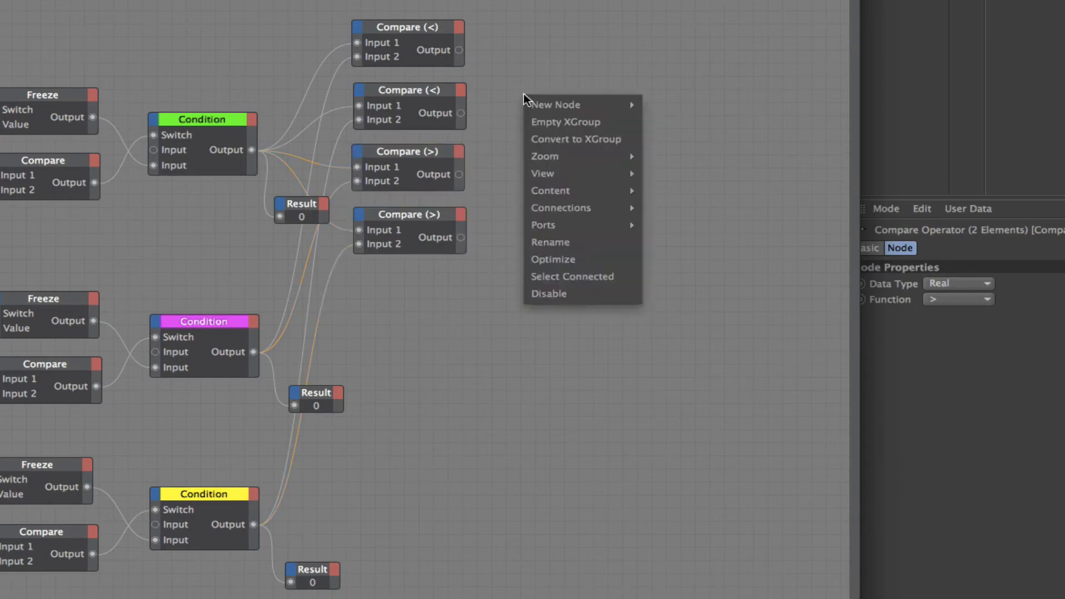
{"action": "mouse_move", "coordinate": [560, 103]}
{"action": "mouse_move", "coordinate": [671, 103]}
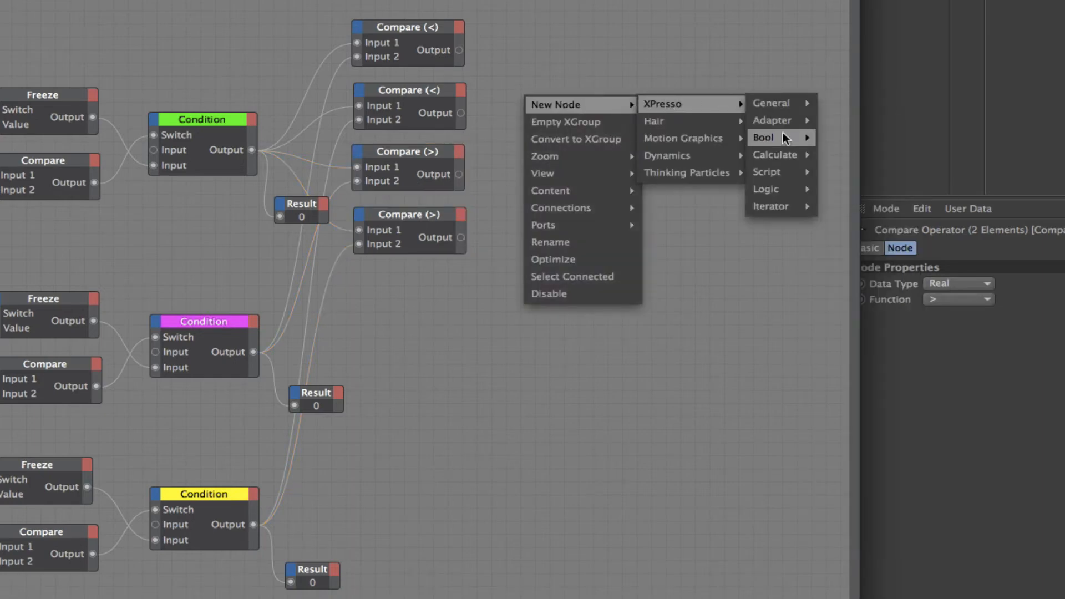
{"action": "mouse_move", "coordinate": [765, 137]}
{"action": "left_click", "coordinate": [835, 135]}
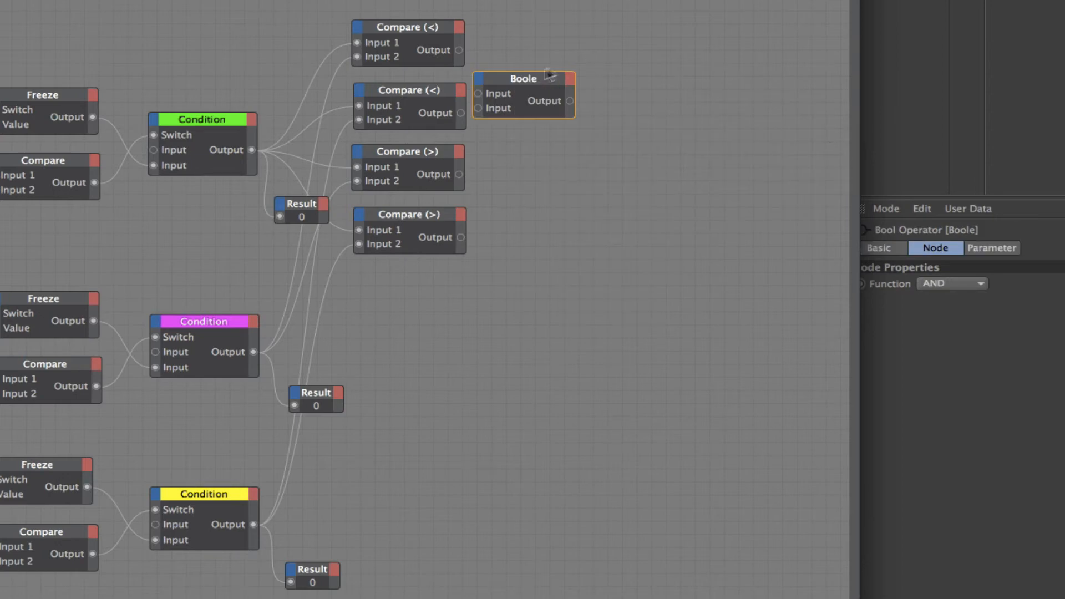
{"action": "left_click_drag", "start_coordinate": [548, 74], "coordinate": [554, 179]}
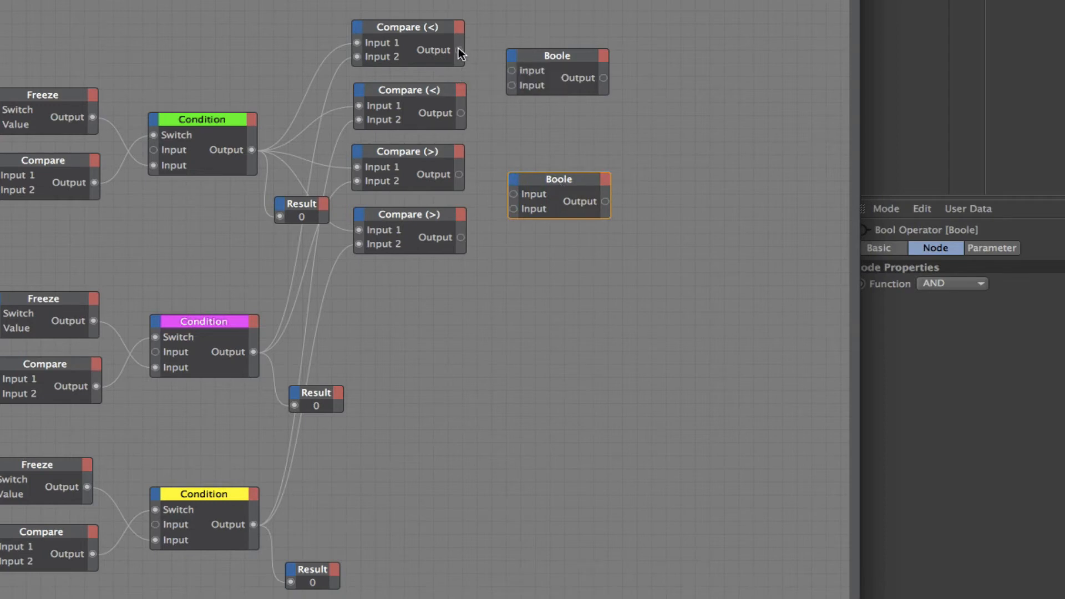
Connect both Compare (<) Outputs to the upper Boole's Inputs and both Compare (>) Outputs to the lower Boole's Inputs.
{"action": "left_click_drag", "start_coordinate": [458, 50], "coordinate": [511, 84]}
{"action": "left_click_drag", "start_coordinate": [458, 174], "coordinate": [506, 191]}
{"action": "left_click_drag", "start_coordinate": [461, 238], "coordinate": [513, 209]}
{"action": "left_click_drag", "start_coordinate": [584, 179], "coordinate": [587, 184]}
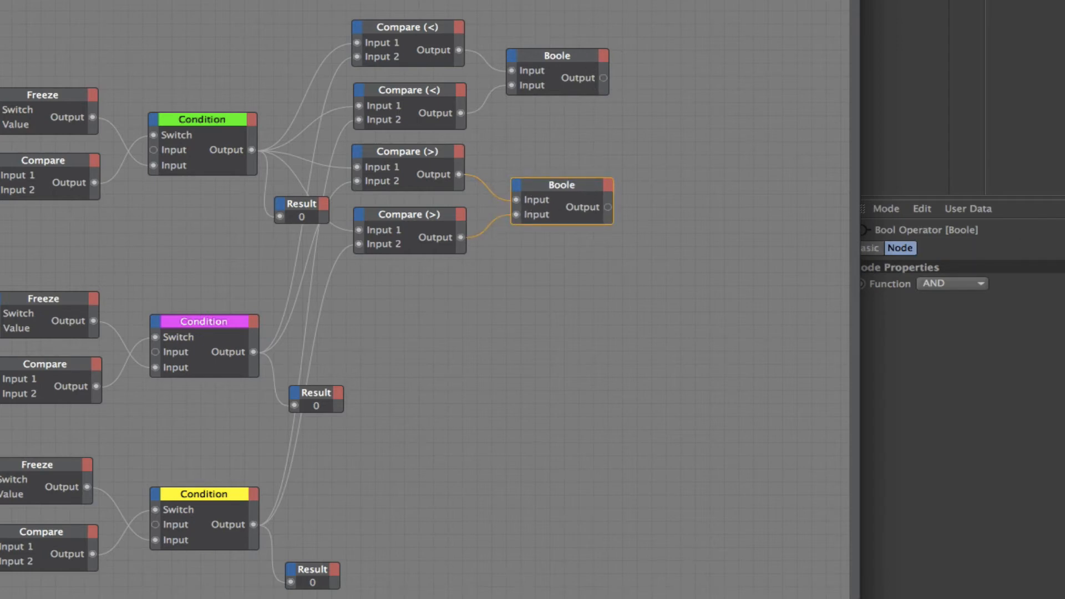
{"action": "middle_click_drag", "start_coordinate": [587, 184], "coordinate": [248, 222]}
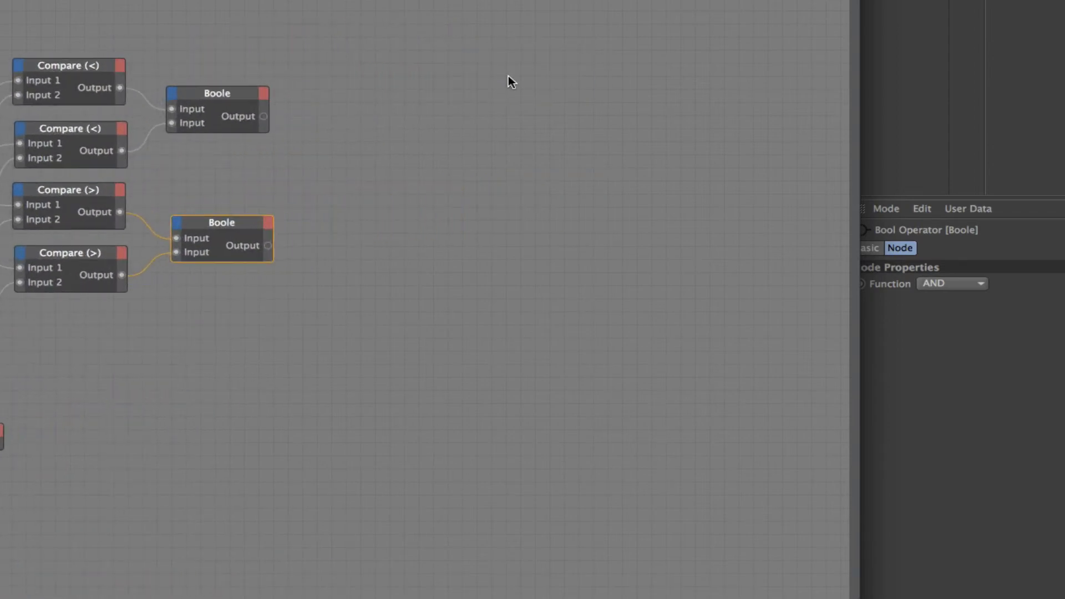
{"action": "right_click", "coordinate": [336, 96]}
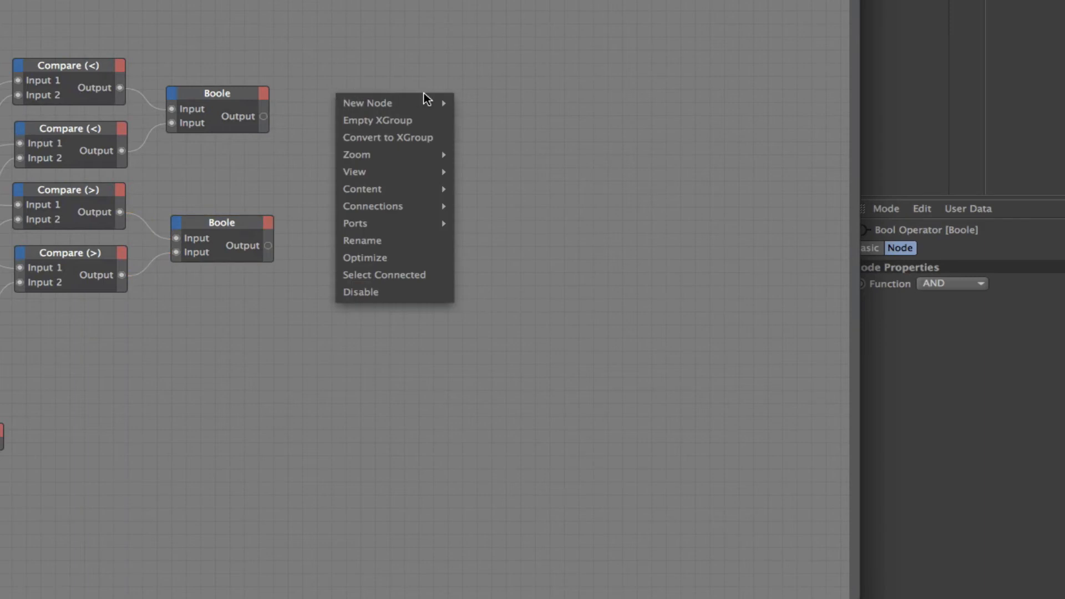
{"action": "mouse_move", "coordinate": [432, 102]}
{"action": "mouse_move", "coordinate": [549, 103]}
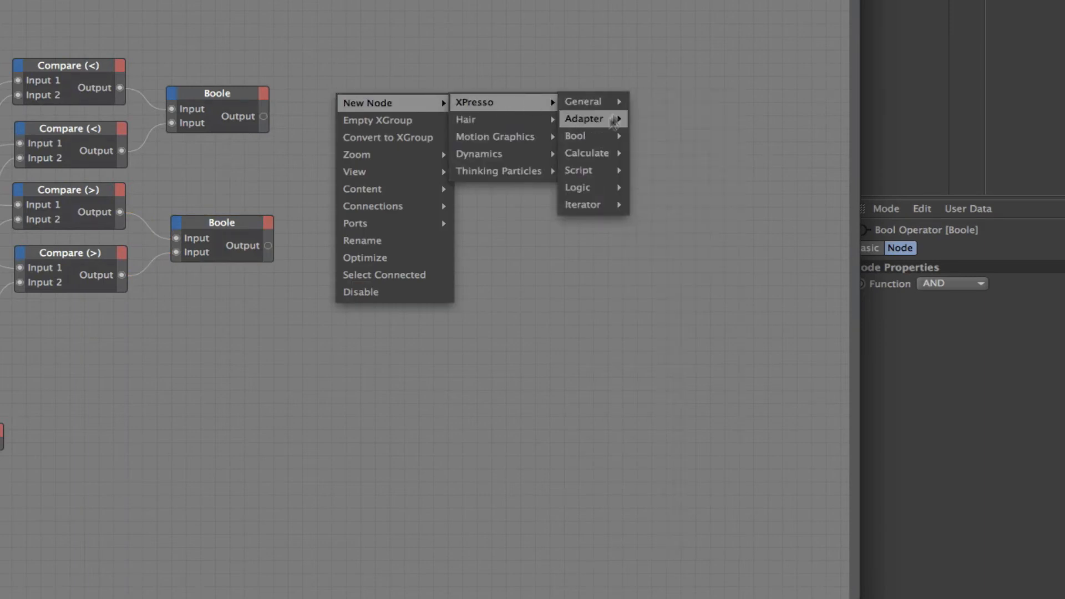
{"action": "mouse_move", "coordinate": [595, 191]}
{"action": "left_click", "coordinate": [663, 188]}
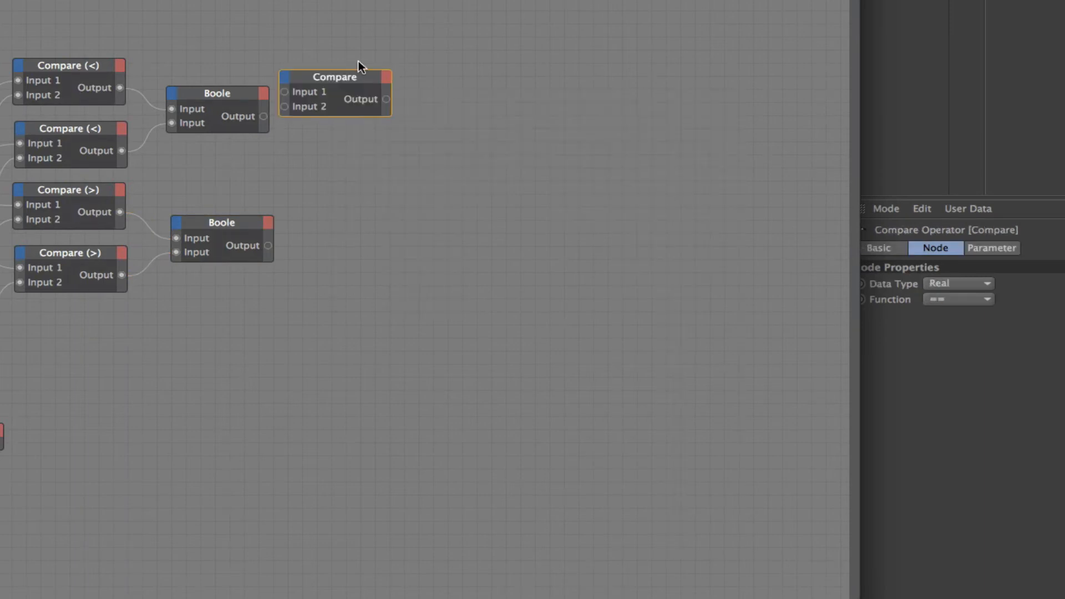
{"action": "key", "text": "Delete"}
Add a Condition node after the two Boole nodes and place a duplicate of it further along the chain.
{"action": "right_click", "coordinate": [375, 155]}
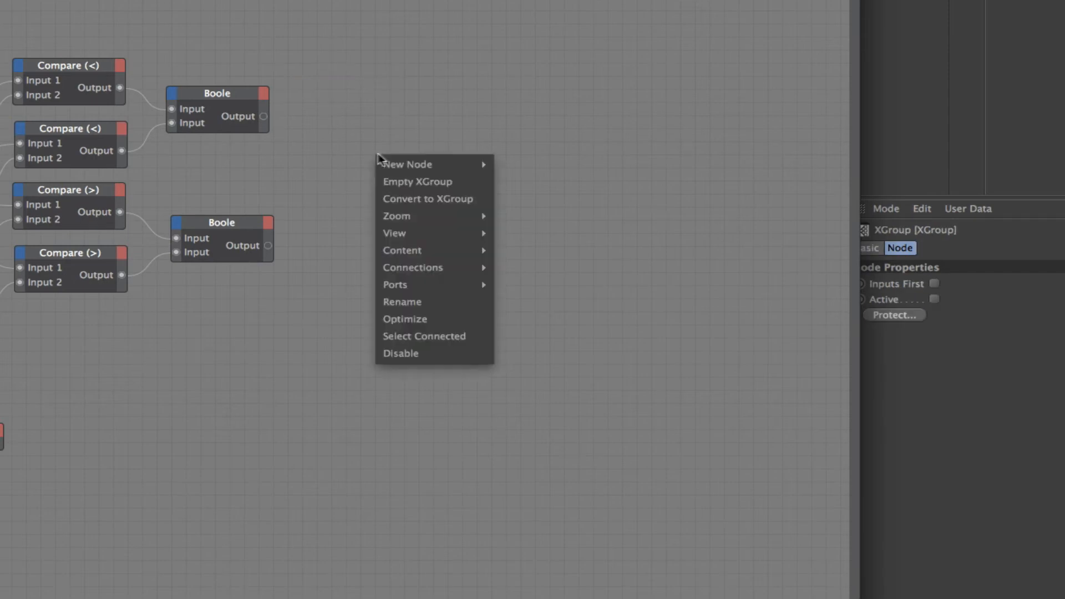
{"action": "mouse_move", "coordinate": [451, 164]}
{"action": "mouse_move", "coordinate": [569, 165]}
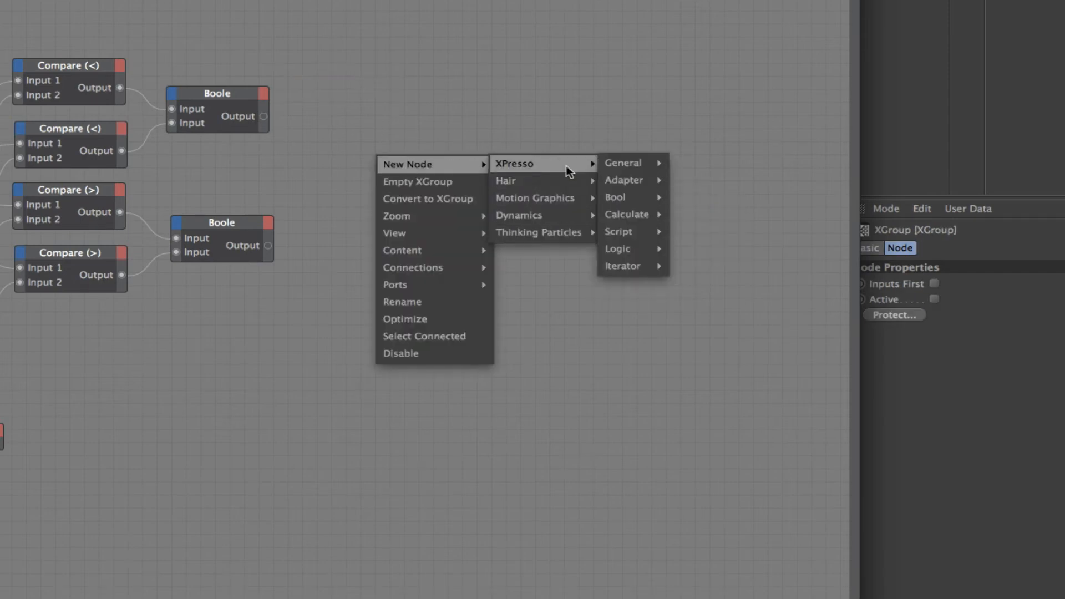
{"action": "mouse_move", "coordinate": [638, 248]}
{"action": "left_click", "coordinate": [680, 262]}
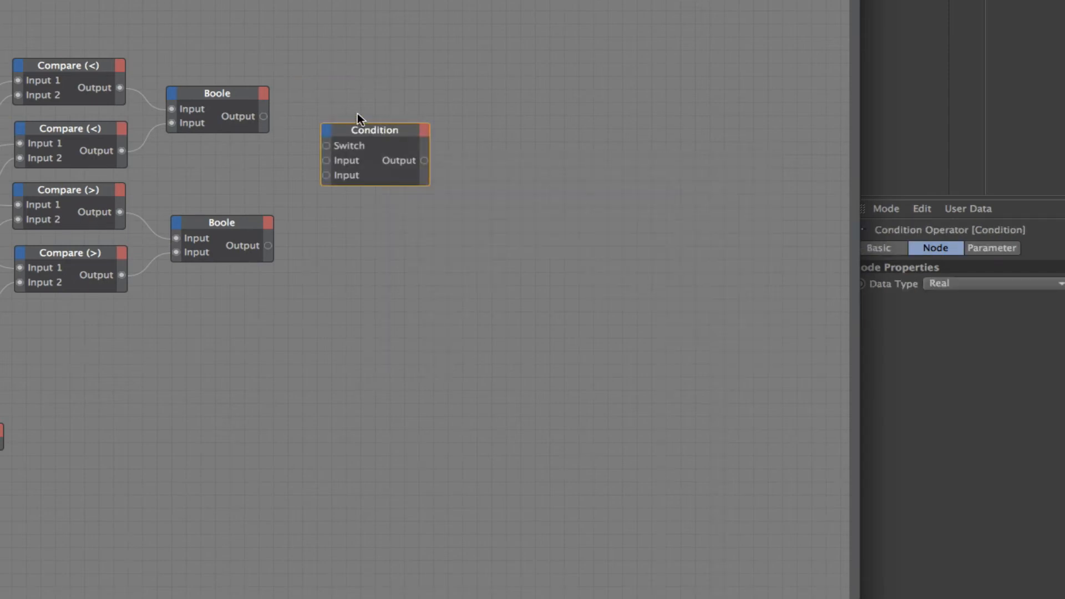
{"action": "left_click_drag", "start_coordinate": [364, 128], "coordinate": [525, 108], "text": "ctrl"}
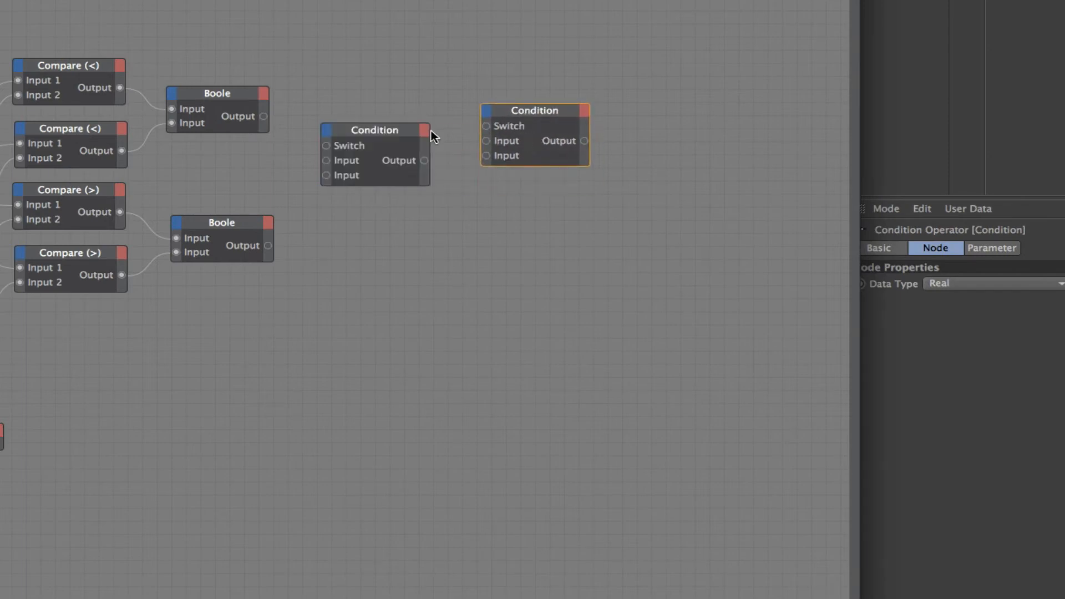
{"action": "left_click_drag", "start_coordinate": [360, 136], "coordinate": [372, 146]}
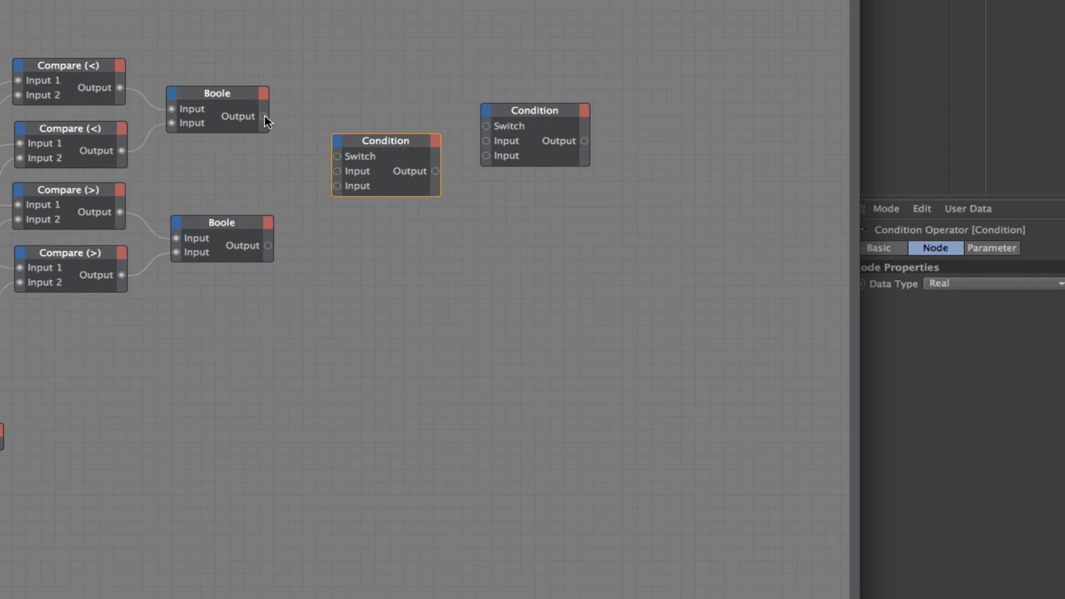
Connect the upper Boole's Output to the first new Condition's Switch and the lower Boole's Output to its first Input.
{"action": "left_click_drag", "start_coordinate": [311, 151], "coordinate": [337, 156]}
{"action": "left_click_drag", "start_coordinate": [267, 245], "coordinate": [337, 172]}
{"action": "left_click_drag", "start_coordinate": [394, 143], "coordinate": [377, 154]}
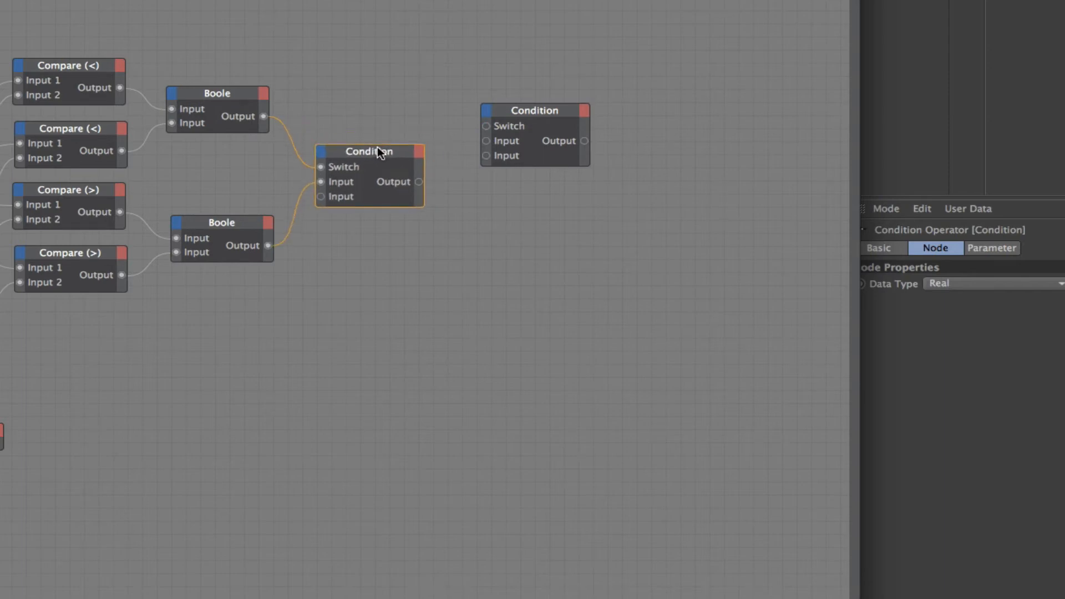
Add a third Input port to the duplicated Condition and set its data type to String.
{"action": "left_click", "coordinate": [489, 109]}
{"action": "left_click", "coordinate": [493, 119]}
{"action": "left_click_drag", "start_coordinate": [535, 108], "coordinate": [537, 130]}
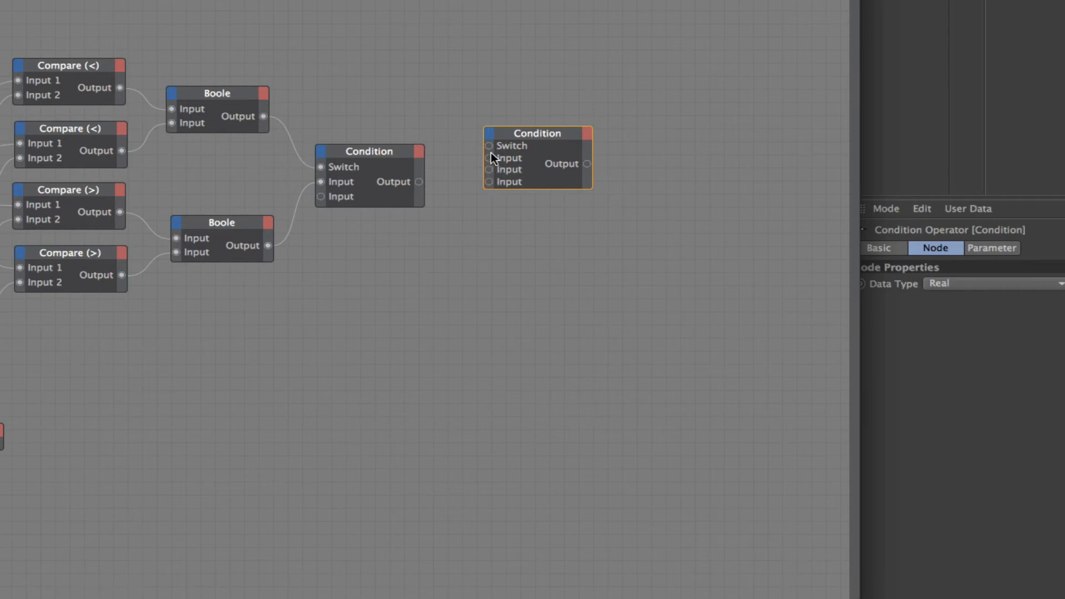
{"action": "left_click_drag", "start_coordinate": [548, 132], "coordinate": [537, 112]}
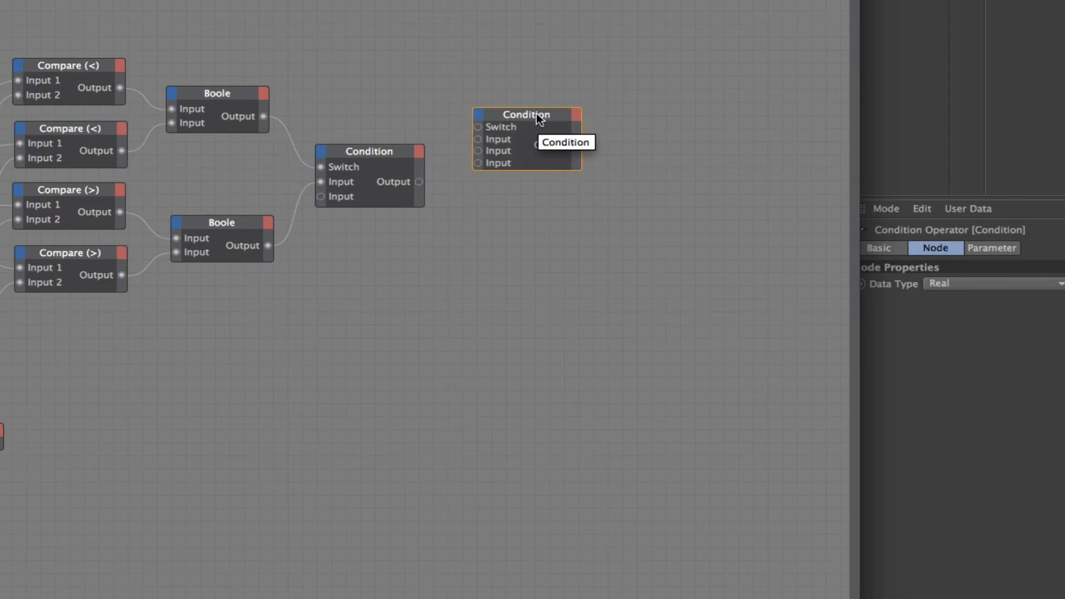
{"action": "left_click", "coordinate": [975, 282]}
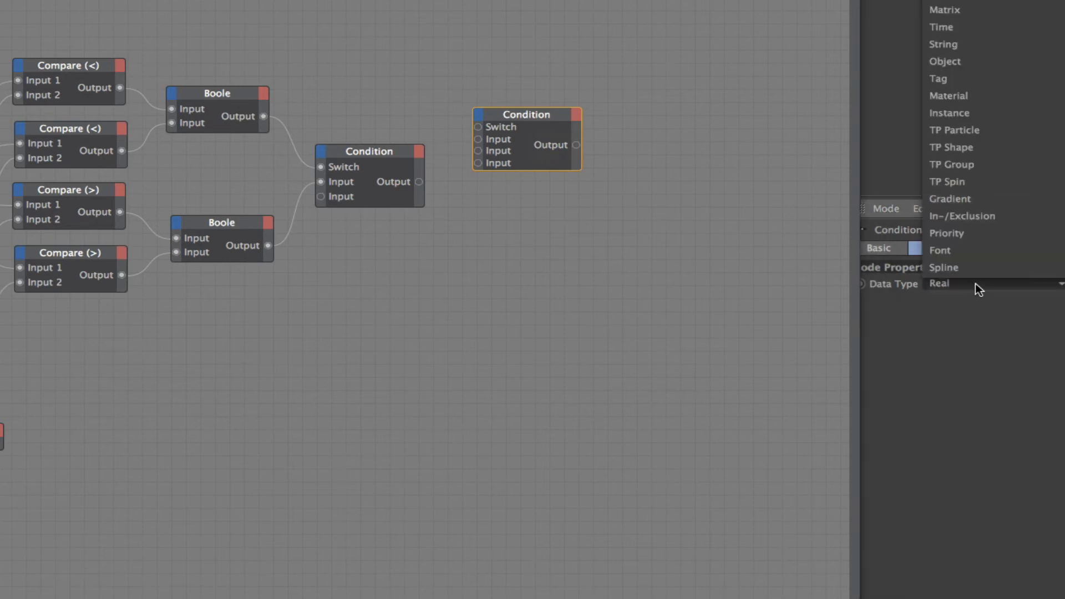
{"action": "left_click", "coordinate": [969, 44]}
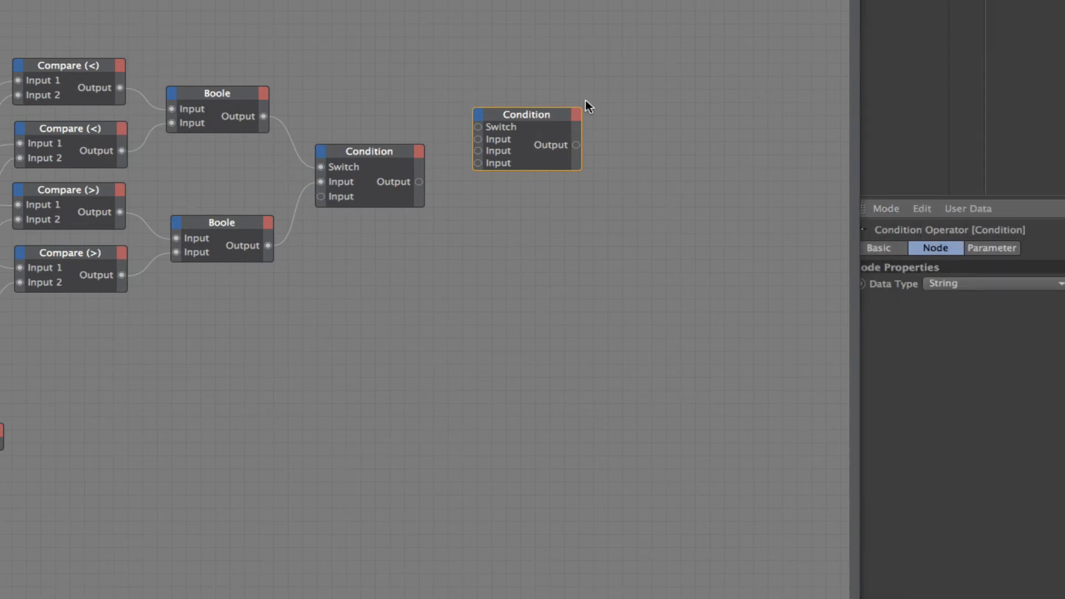
Set the String Condition's Input [2] to 2nd, Input [3] to 3rd and Input [4] to 1st.
{"action": "left_click", "coordinate": [1006, 248]}
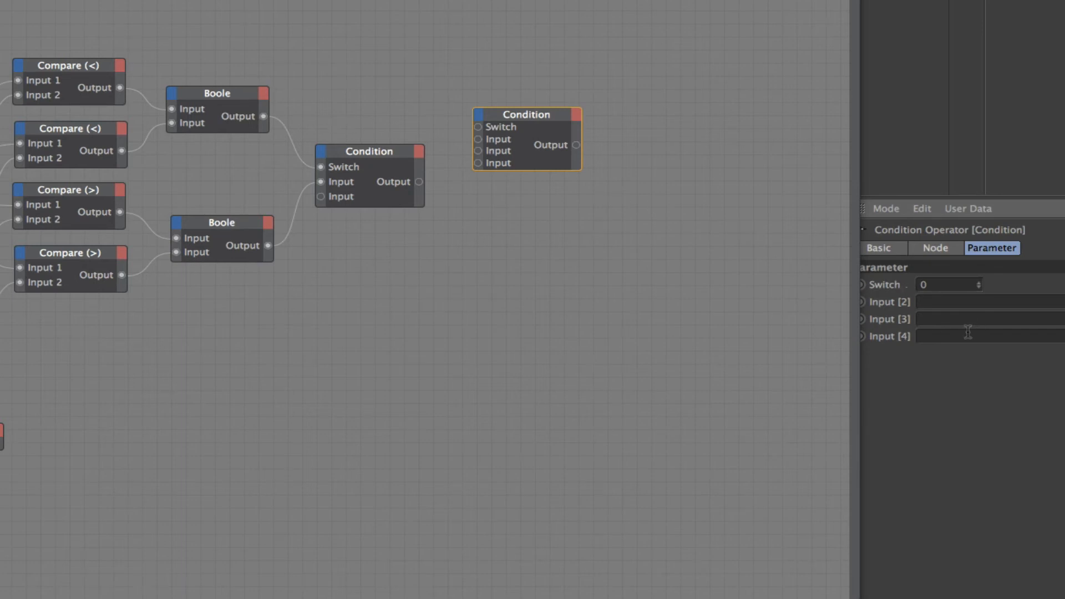
{"action": "left_click", "coordinate": [951, 302]}
{"action": "type", "text": "2nd"}
{"action": "key", "text": "Tab"}
{"action": "type", "text": "3rd"}
{"action": "left_click", "coordinate": [962, 338]}
{"action": "type", "text": "1st"}
{"action": "left_click", "coordinate": [724, 331]}
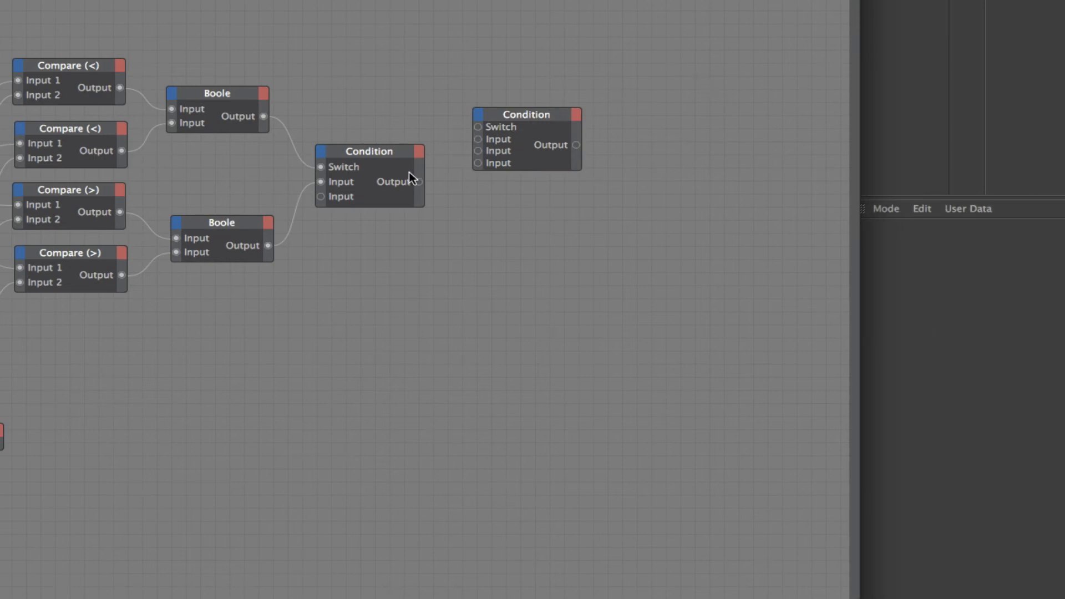
Connect the Real Condition's Output to the String Condition's Switch and duplicate a Result node for the upper Boole's Output.
{"action": "left_click_drag", "start_coordinate": [420, 182], "coordinate": [478, 127]}
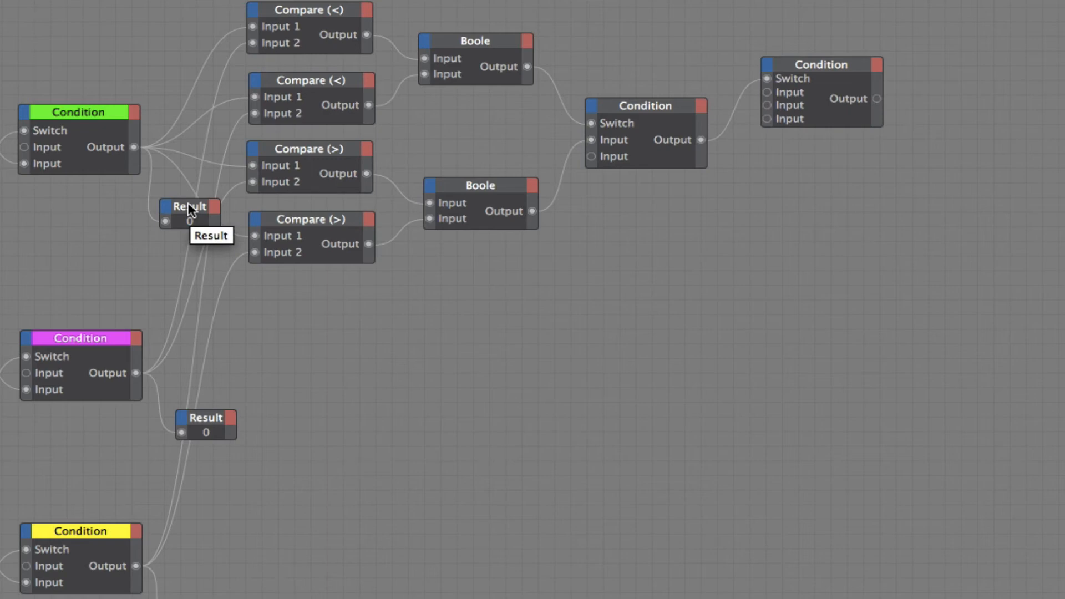
{"action": "left_click_drag", "start_coordinate": [189, 208], "coordinate": [608, 18], "text": "ctrl"}
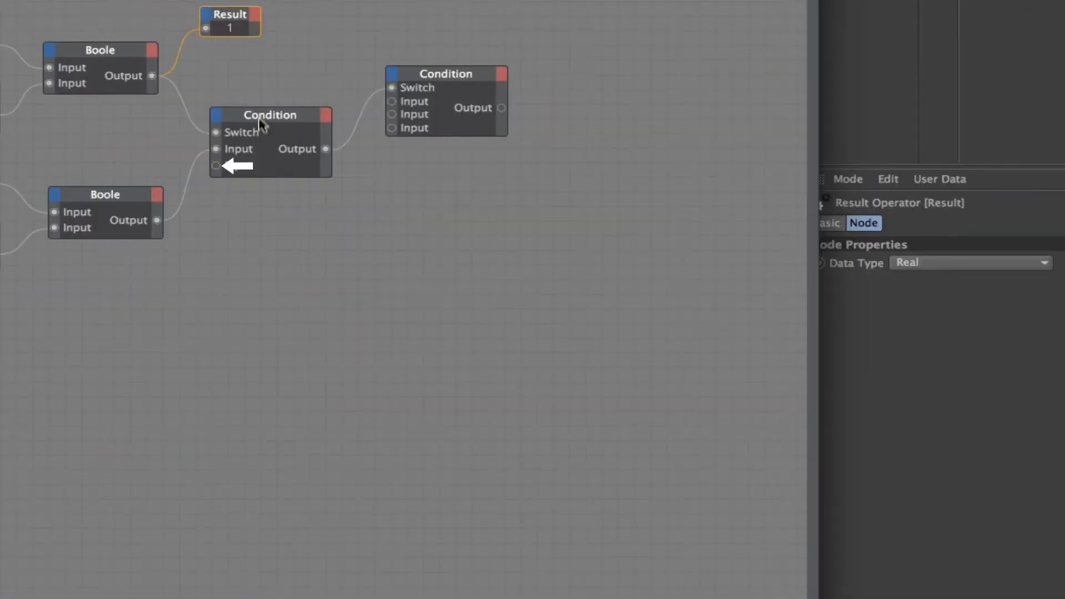
Set Input [3] of the Condition fed by the two Boole nodes to 2.
{"action": "left_click", "coordinate": [649, 111]}
{"action": "left_click", "coordinate": [920, 264]}
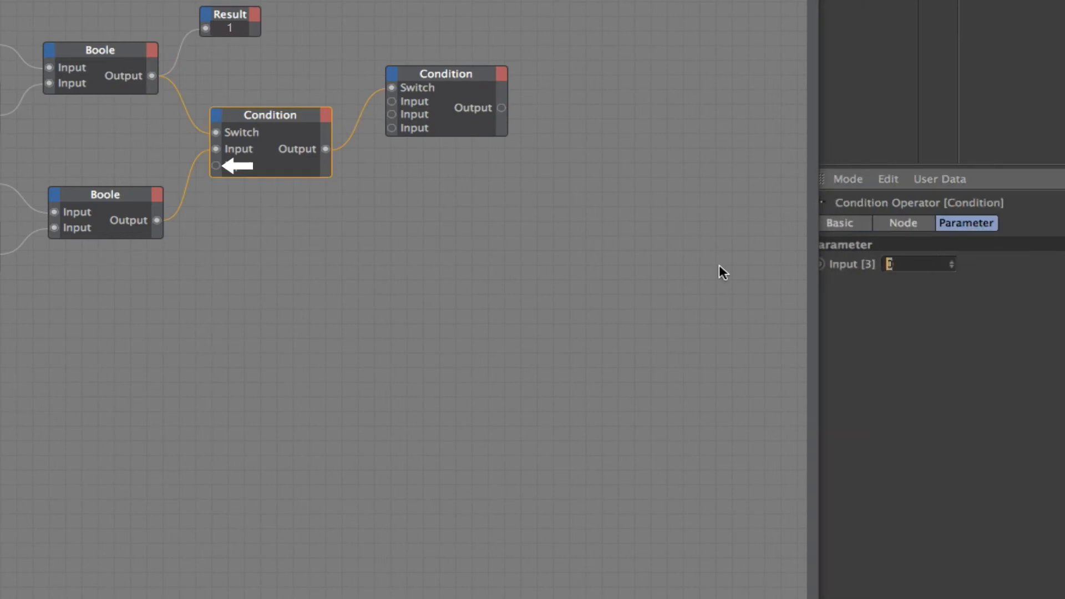
{"action": "type", "text": "2"}
Review the text values assigned to the String Condition's three inputs.
{"action": "left_click", "coordinate": [435, 73]}
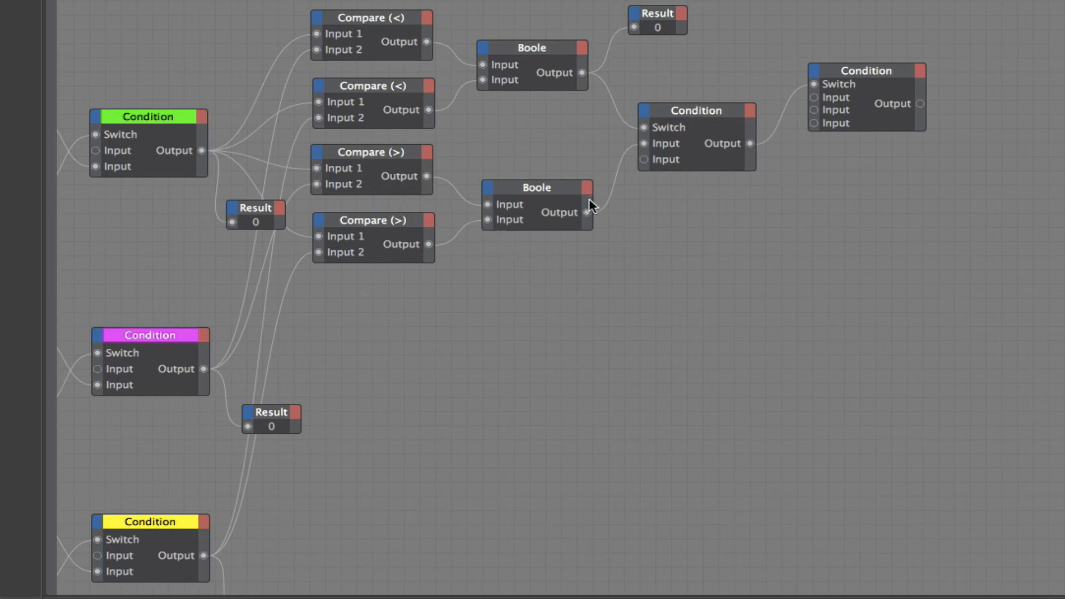
{"action": "mouse_move", "coordinate": [637, 143]}
{"action": "mouse_move", "coordinate": [788, 117]}
{"action": "left_click", "coordinate": [760, 122]}
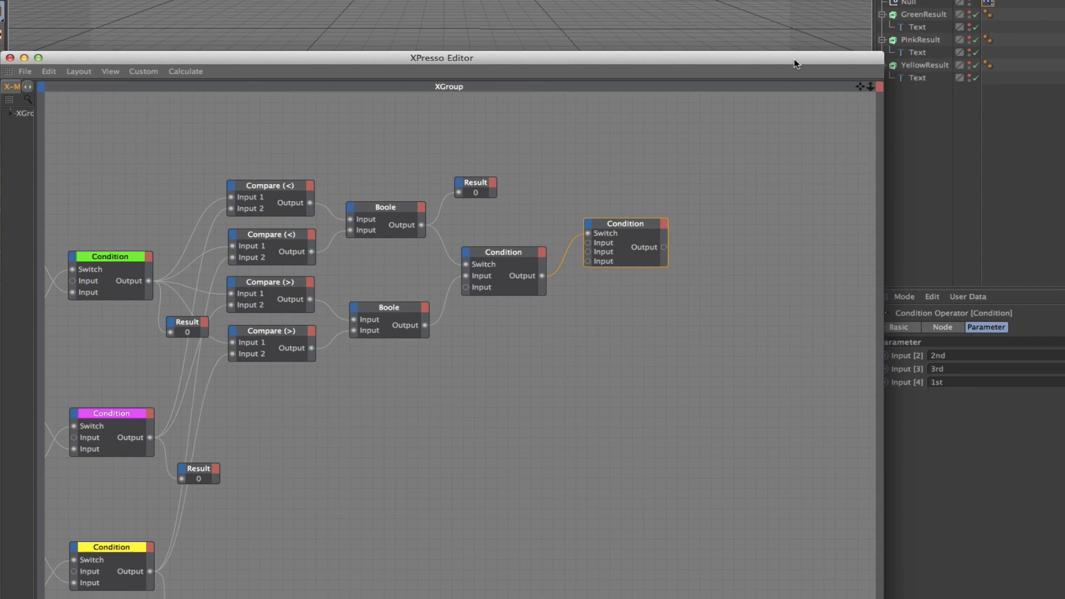
{"action": "left_click_drag", "start_coordinate": [797, 63], "coordinate": [770, 29]}
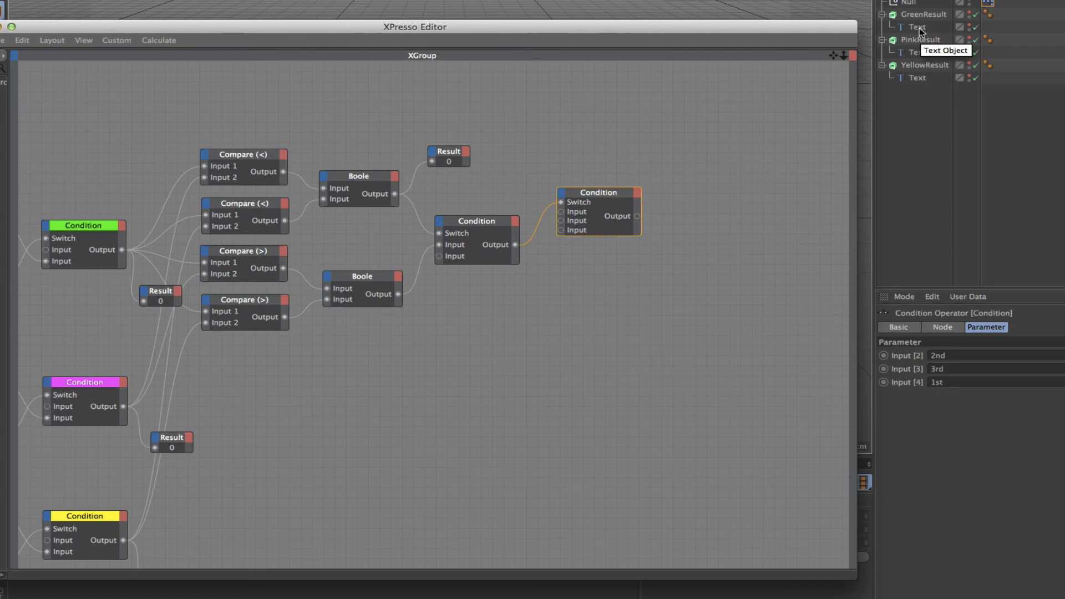
{"action": "right_click", "coordinate": [686, 270]}
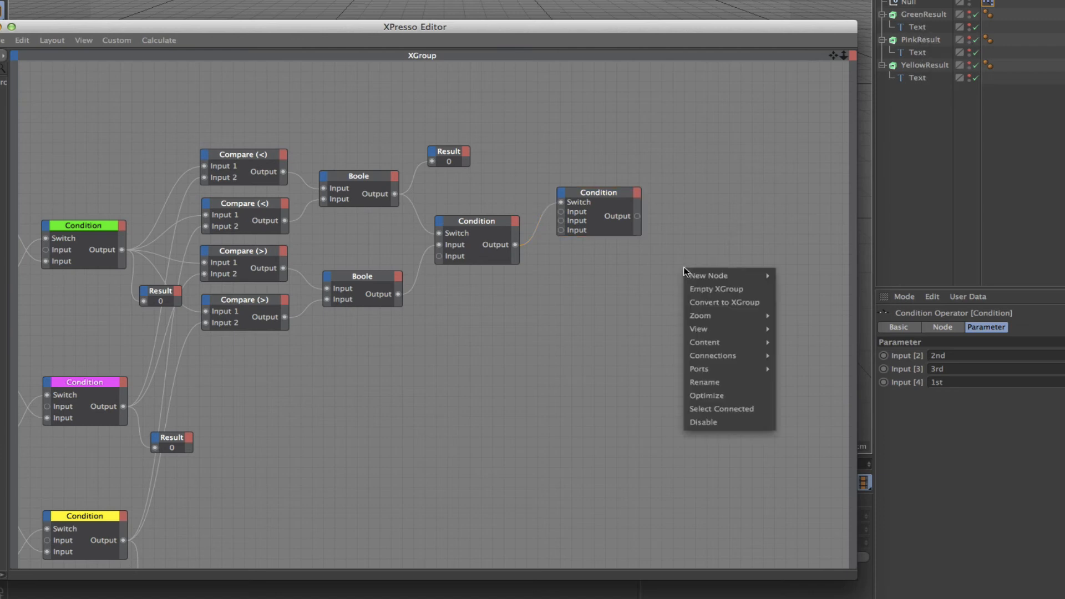
{"action": "mouse_move", "coordinate": [753, 277]}
{"action": "left_click", "coordinate": [779, 211]}
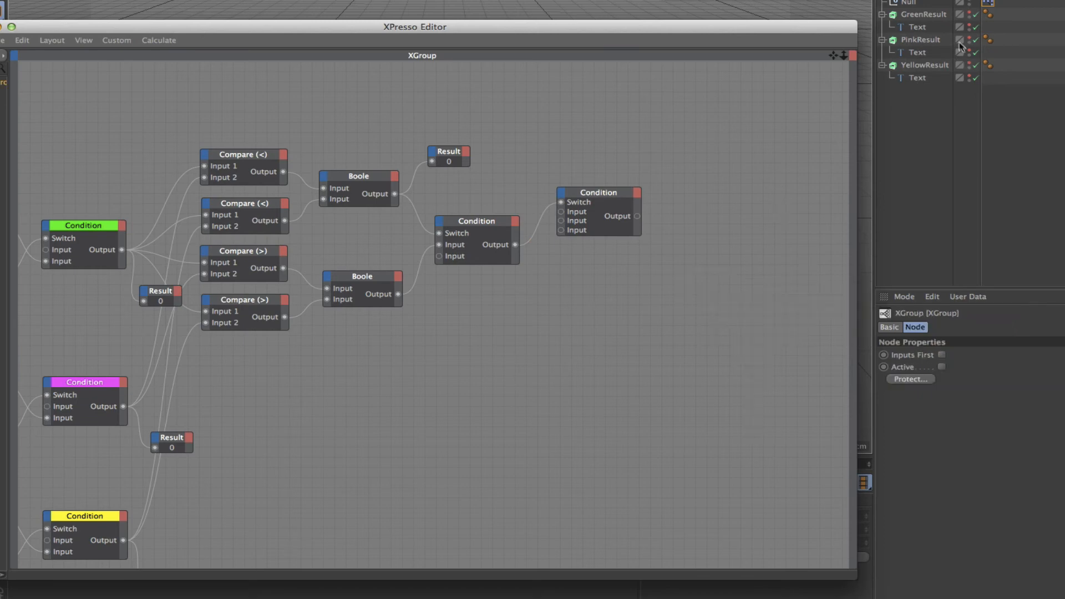
Add GreenResult's Text object as a node with a Text input port and connect the String Condition's Output to it.
{"action": "left_click_drag", "start_coordinate": [918, 28], "coordinate": [697, 210]}
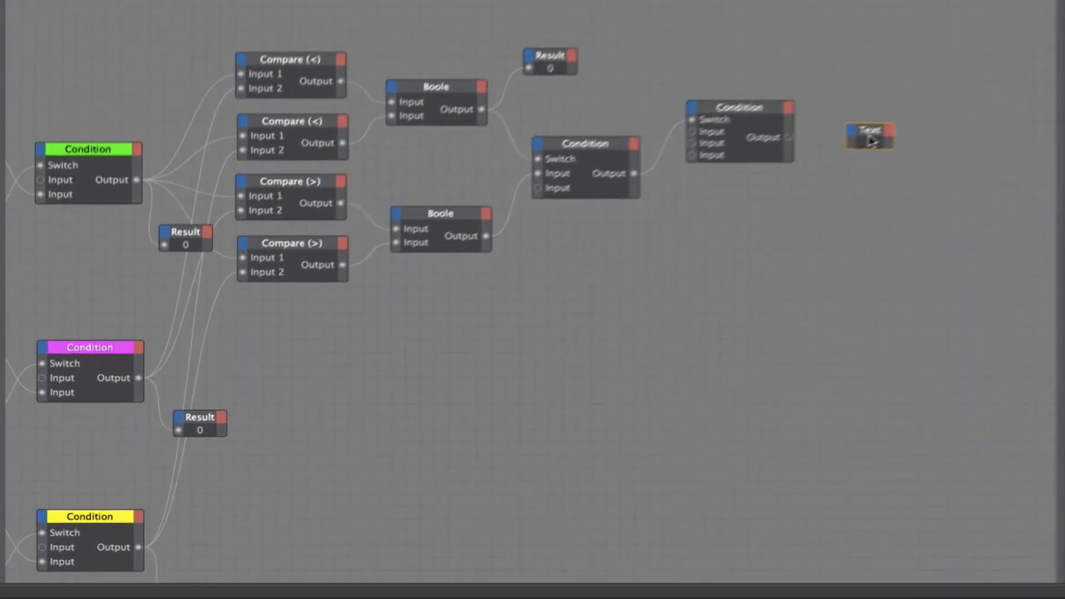
{"action": "left_click", "coordinate": [687, 210]}
{"action": "mouse_move", "coordinate": [719, 299]}
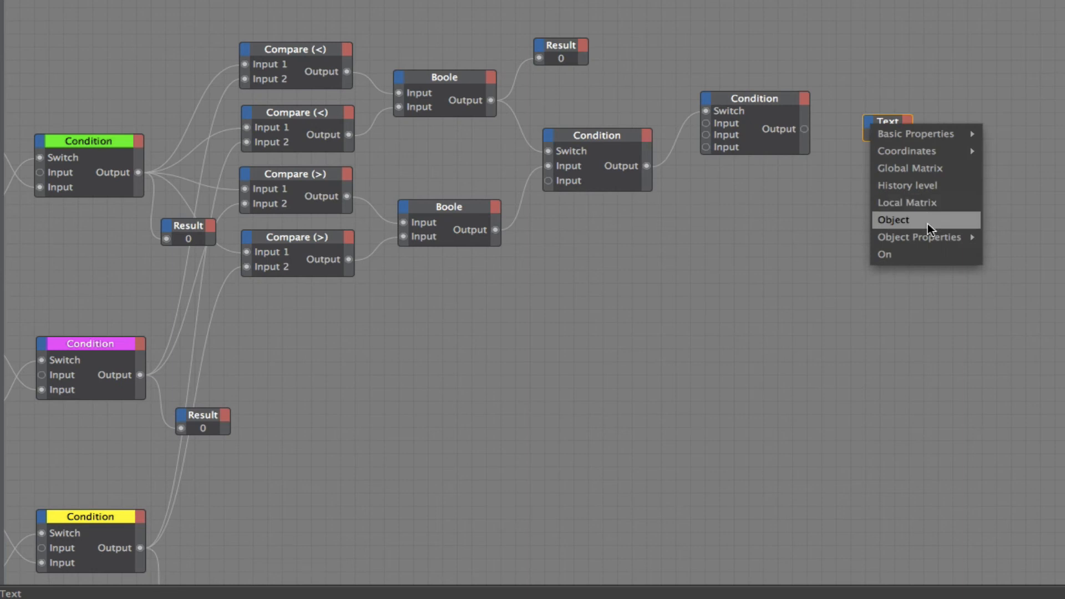
{"action": "left_click", "coordinate": [1027, 441]}
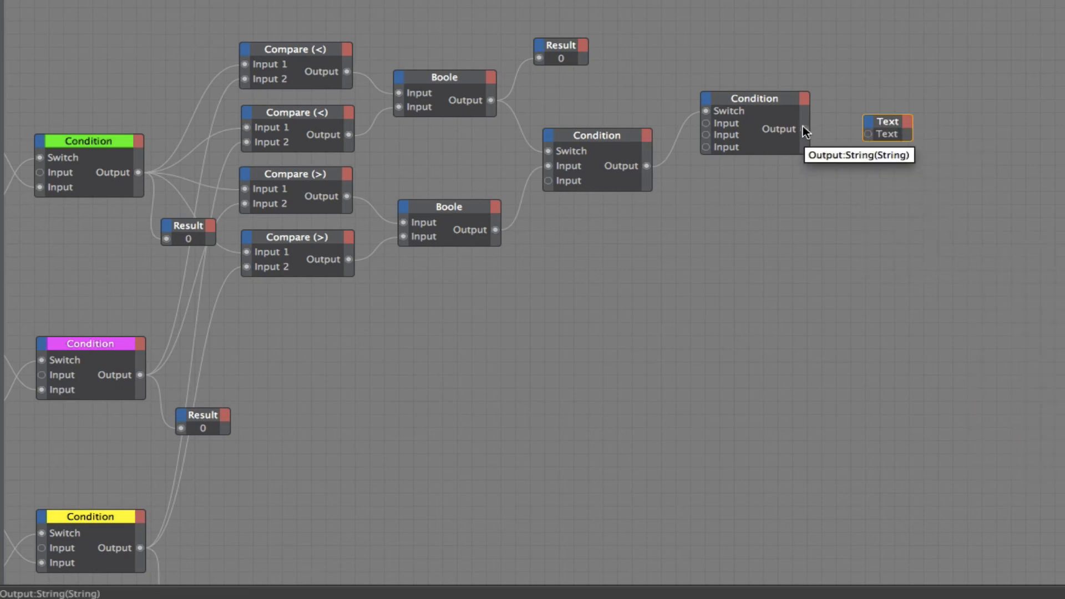
{"action": "left_click_drag", "start_coordinate": [802, 125], "coordinate": [907, 112]}
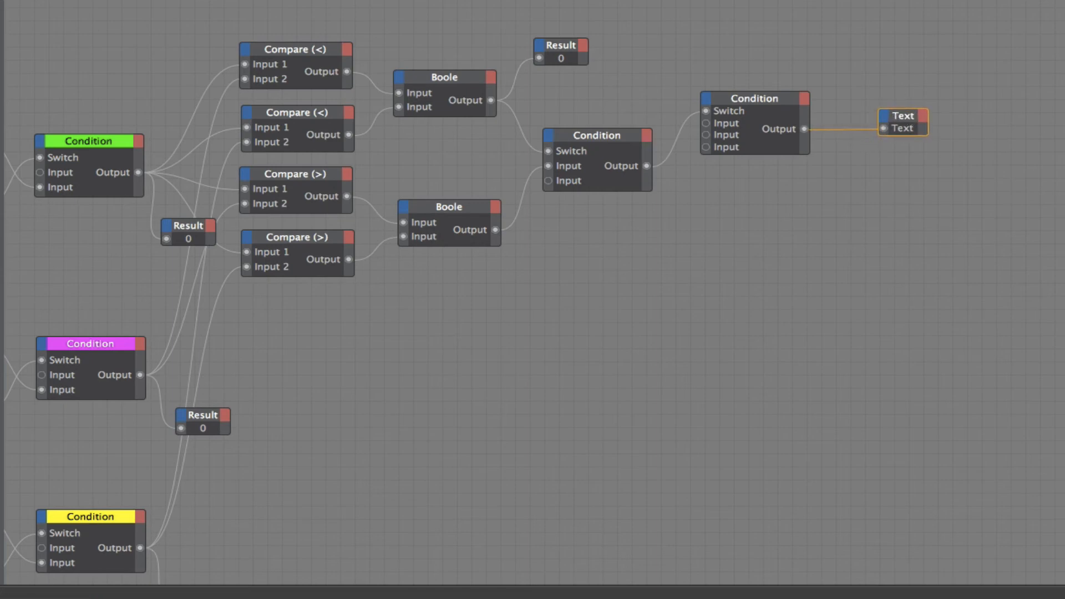
Add the GreenResult object as a node in the XPresso graph with a Visible in Editor input port.
{"action": "middle_click_drag", "start_coordinate": [832, 222], "coordinate": [952, 190]}
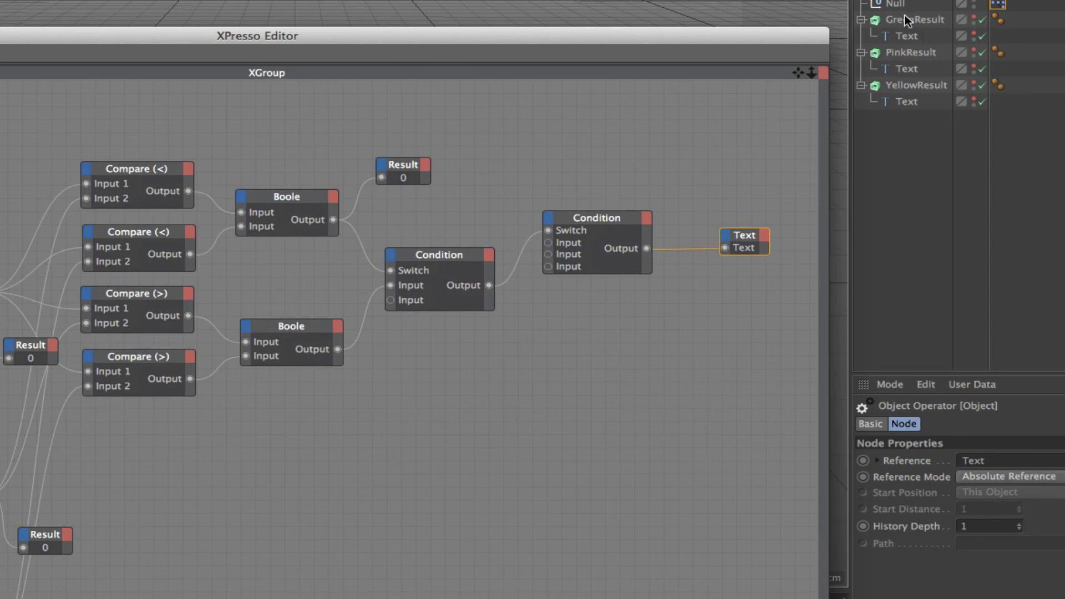
{"action": "left_click_drag", "start_coordinate": [904, 19], "coordinate": [694, 323]}
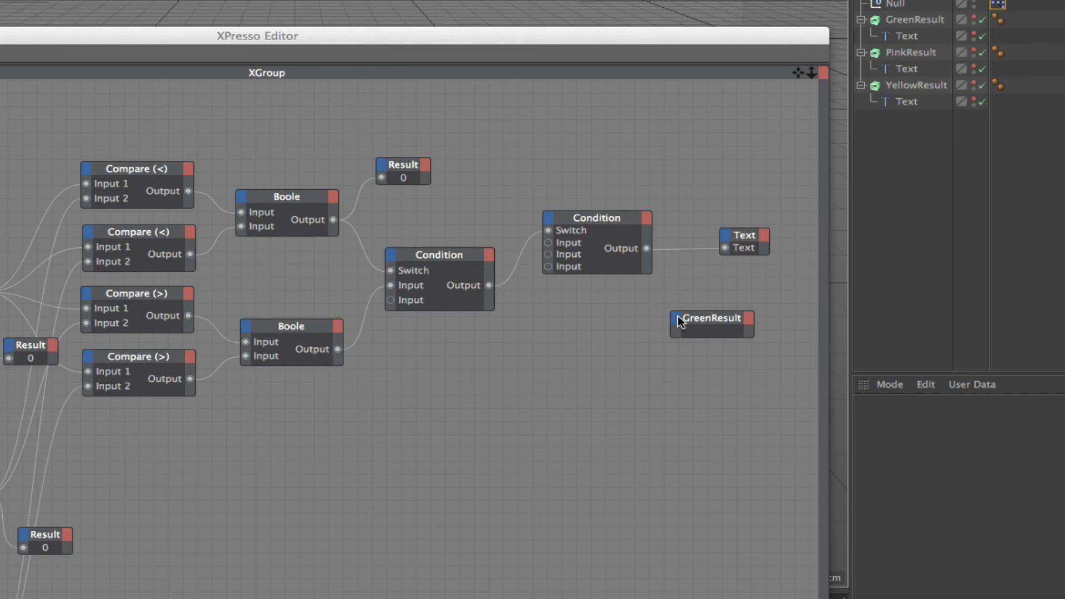
{"action": "left_click", "coordinate": [673, 317]}
{"action": "mouse_move", "coordinate": [737, 327]}
{"action": "mouse_move", "coordinate": [875, 325]}
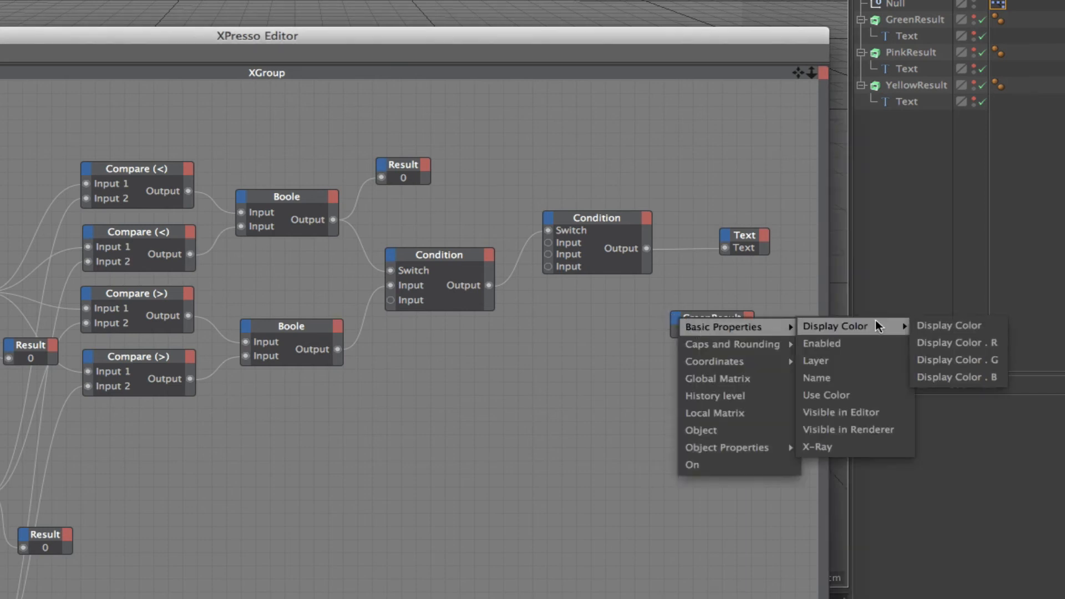
{"action": "left_click", "coordinate": [841, 412]}
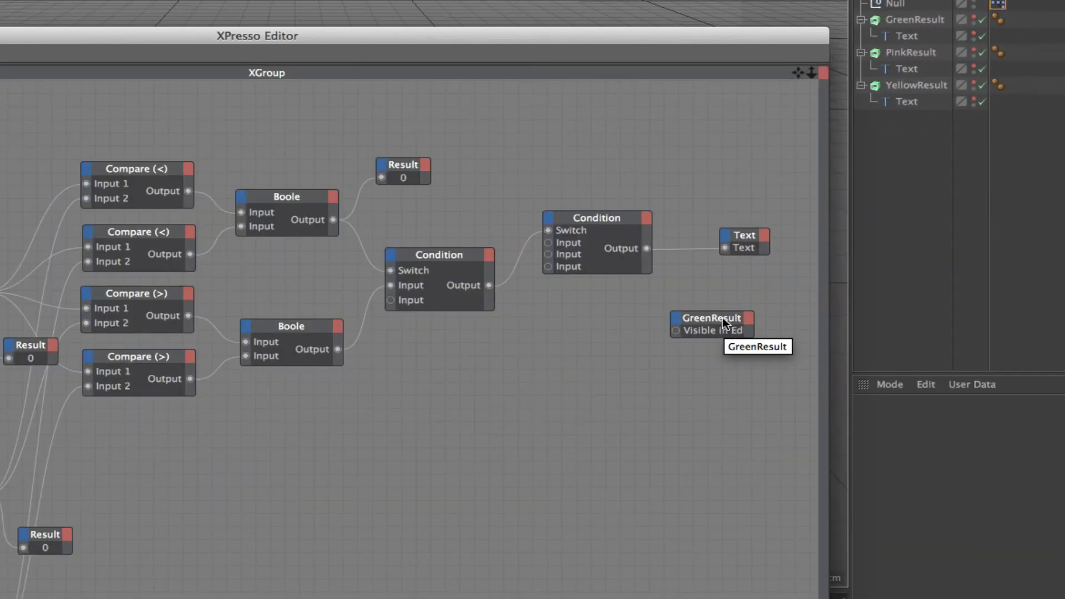
{"action": "left_click", "coordinate": [730, 317]}
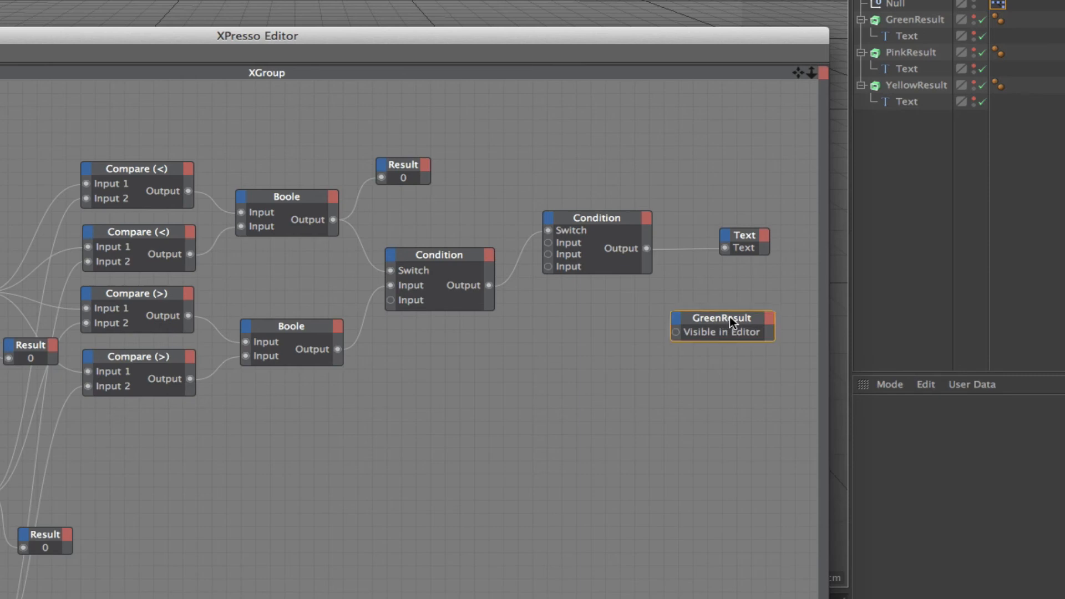
Add a NOT node to the graph and place it just before the GreenResult node.
{"action": "right_click", "coordinate": [562, 391]}
{"action": "mouse_move", "coordinate": [589, 403]}
{"action": "mouse_move", "coordinate": [703, 401]}
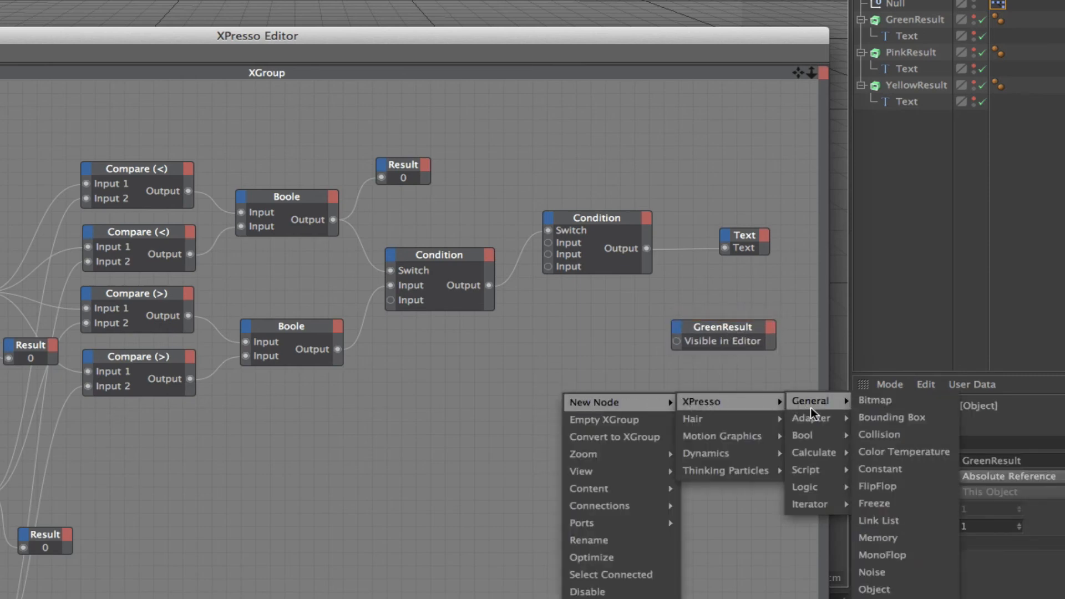
{"action": "mouse_move", "coordinate": [819, 434]}
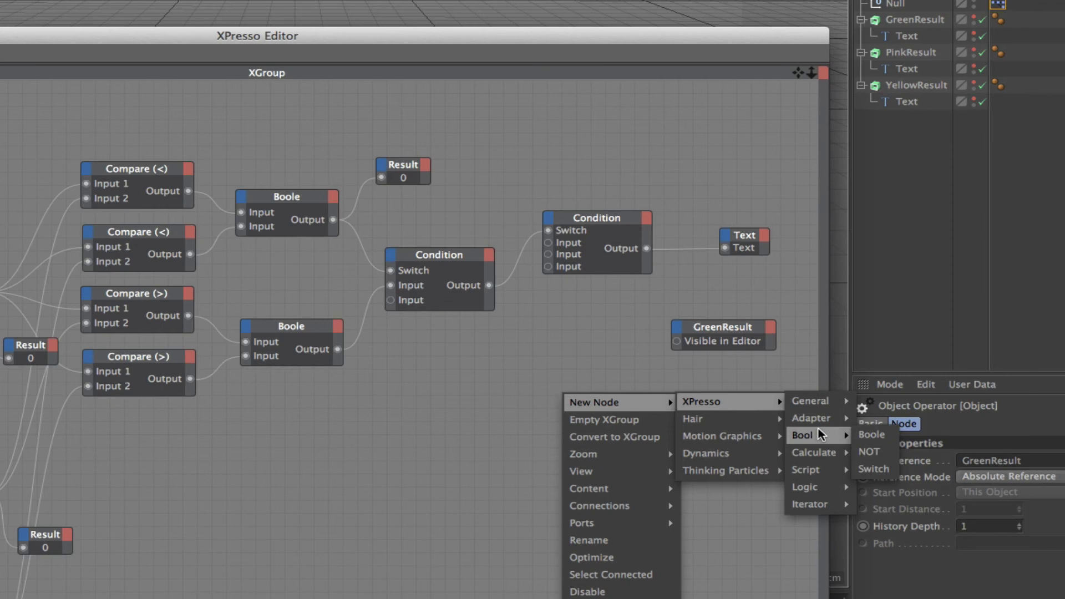
{"action": "left_click", "coordinate": [878, 455]}
{"action": "left_click_drag", "start_coordinate": [562, 384], "coordinate": [584, 372]}
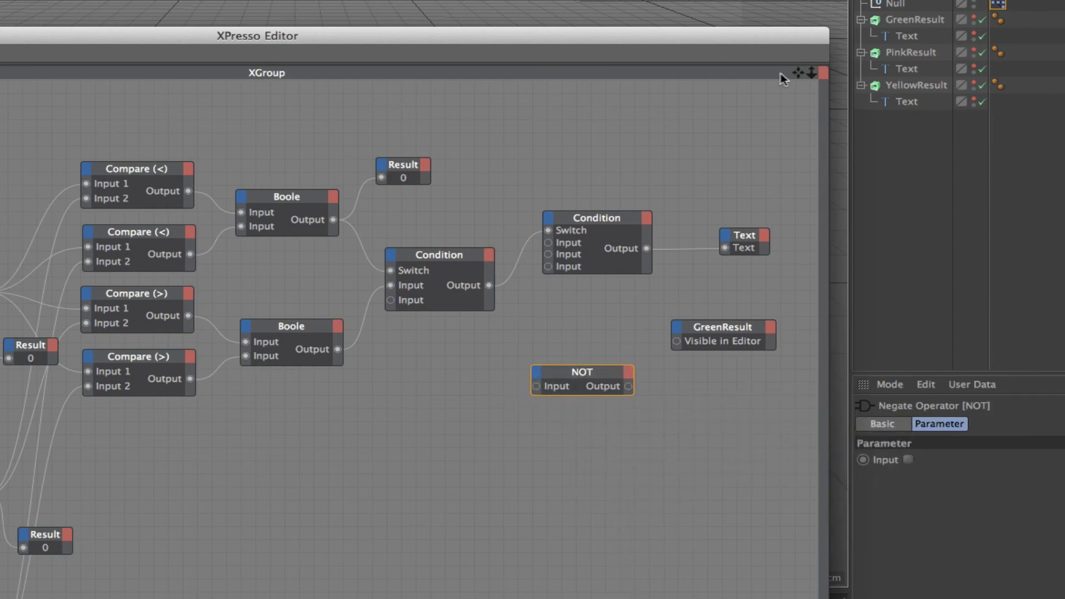
Connect the Output of Green's Compare node to the NOT node's Input and the NOT Output to GreenResult's Visible in Editor port.
{"action": "left_click_drag", "start_coordinate": [798, 72], "coordinate": [853, 70]}
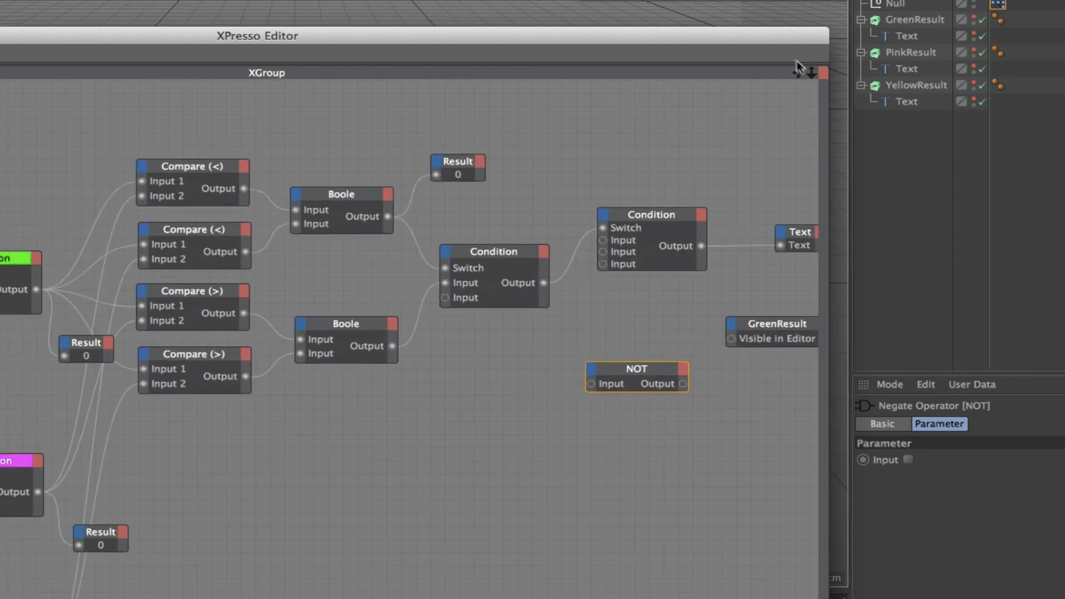
{"action": "left_click_drag", "start_coordinate": [780, 43], "coordinate": [924, 13]}
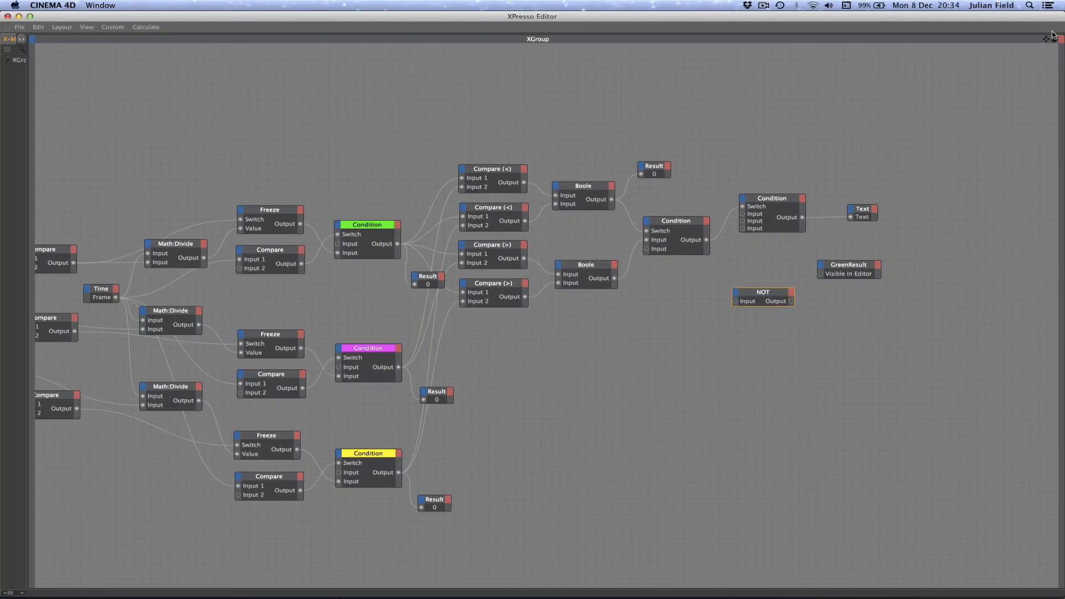
{"action": "left_click_drag", "start_coordinate": [1045, 39], "coordinate": [1064, 11]}
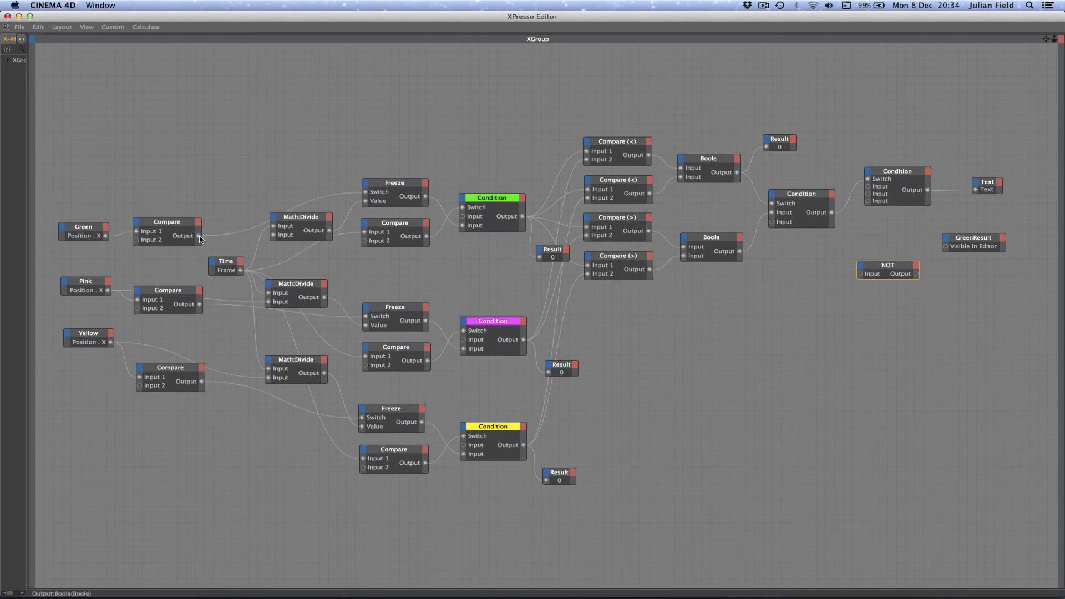
{"action": "left_click_drag", "start_coordinate": [536, 268], "coordinate": [849, 273]}
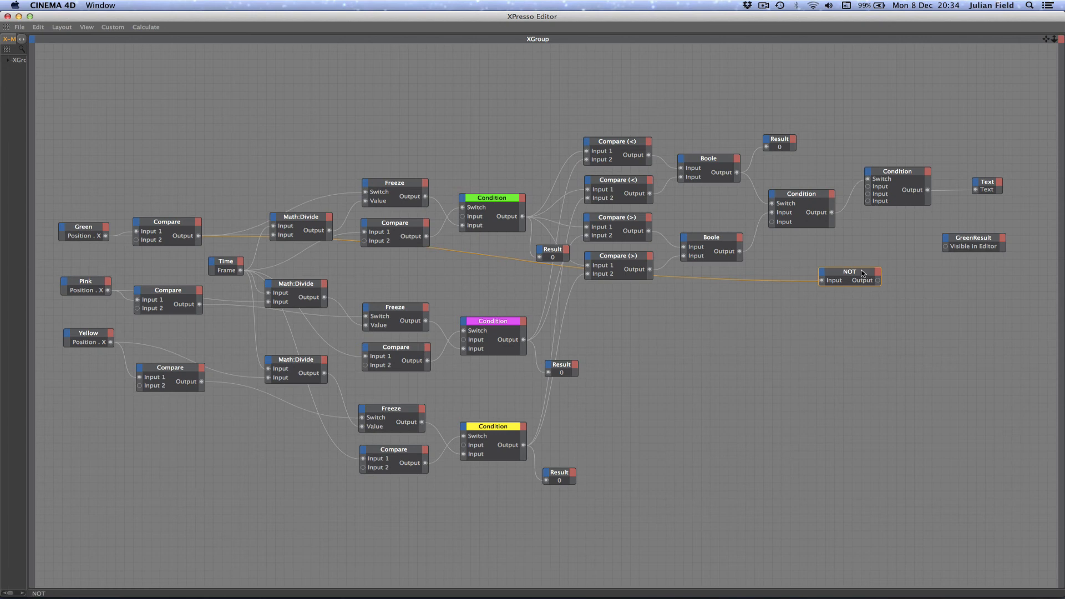
{"action": "left_click_drag", "start_coordinate": [864, 274], "coordinate": [895, 271]}
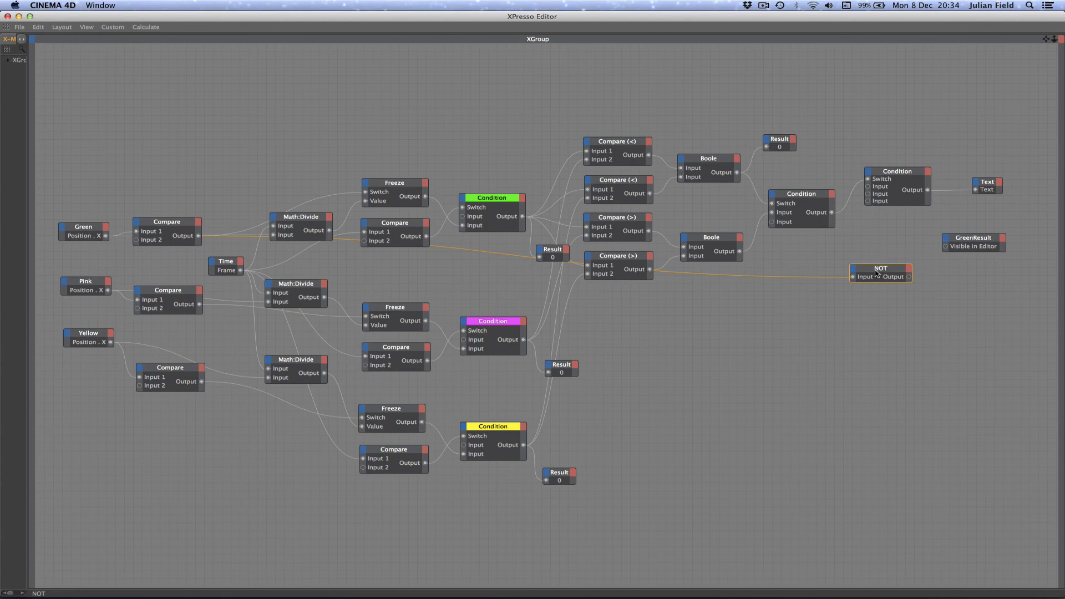
{"action": "left_click_drag", "start_coordinate": [900, 273], "coordinate": [899, 241]}
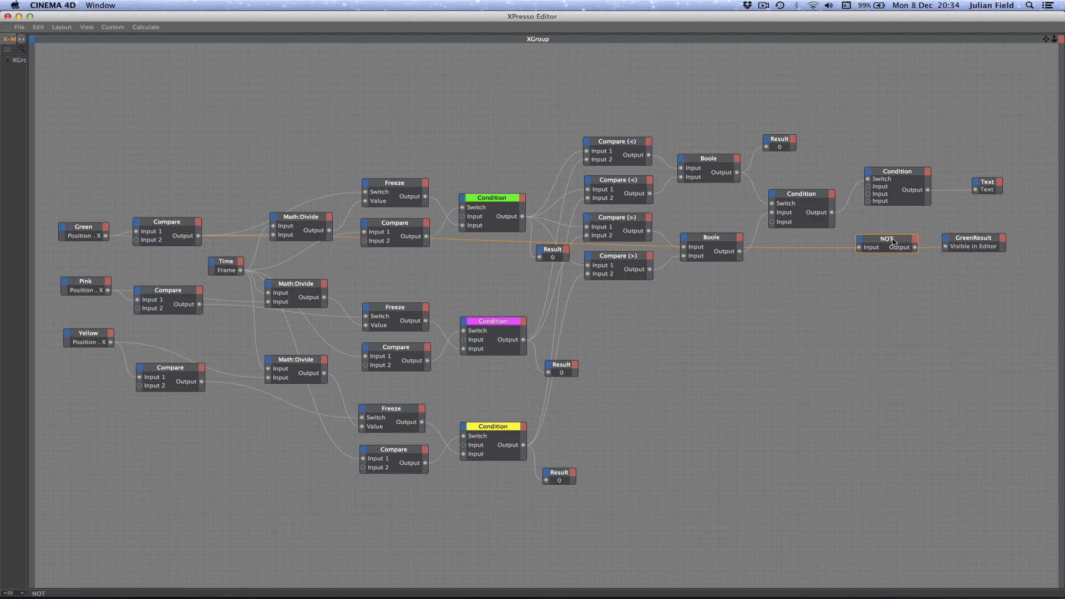
{"action": "left_click_drag", "start_coordinate": [894, 241], "coordinate": [900, 240]}
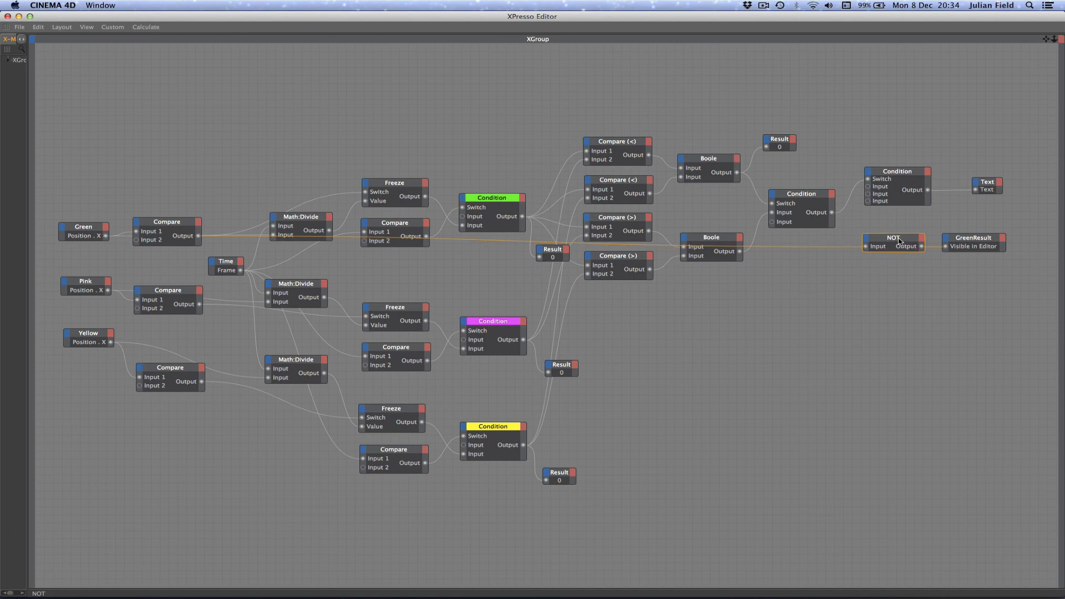
Uncover the viewport and play the animation to check the green result text at the finish line.
{"action": "left_click_drag", "start_coordinate": [925, 19], "coordinate": [585, 500]}
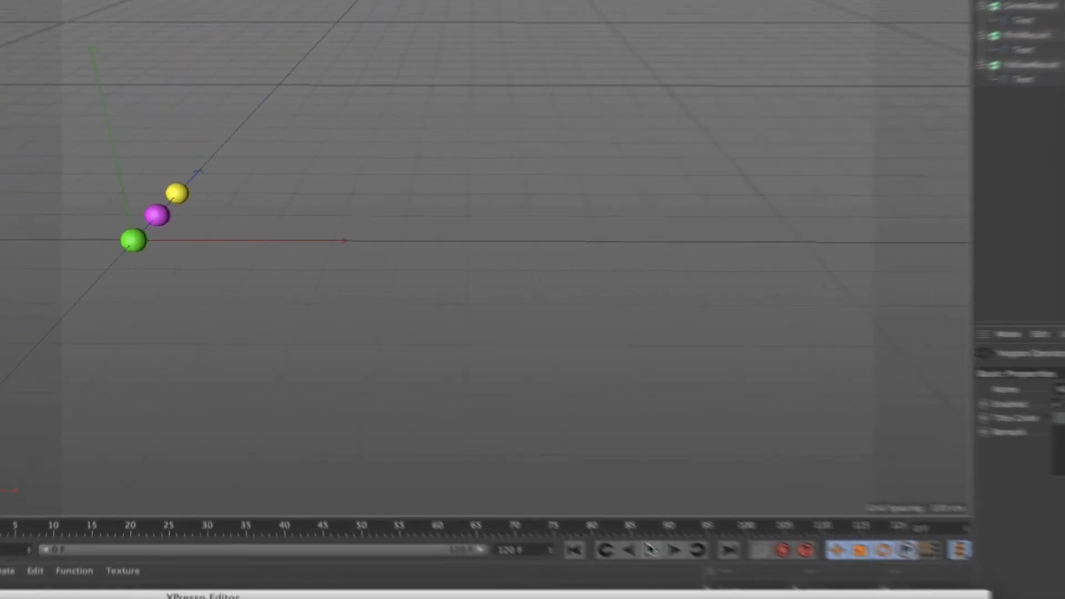
{"action": "left_click", "coordinate": [652, 549]}
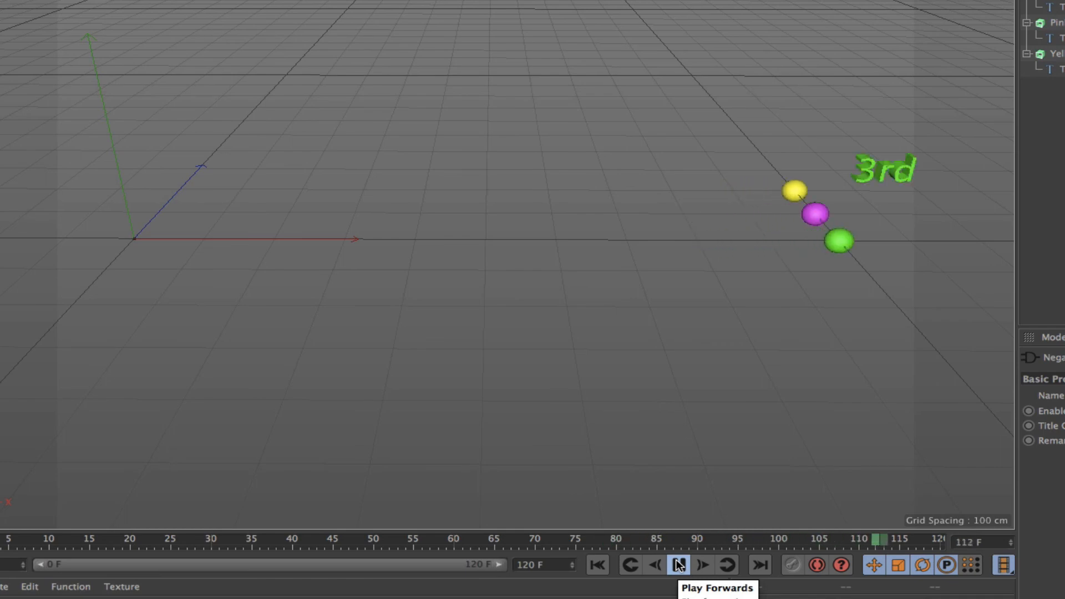
{"action": "left_click", "coordinate": [678, 564]}
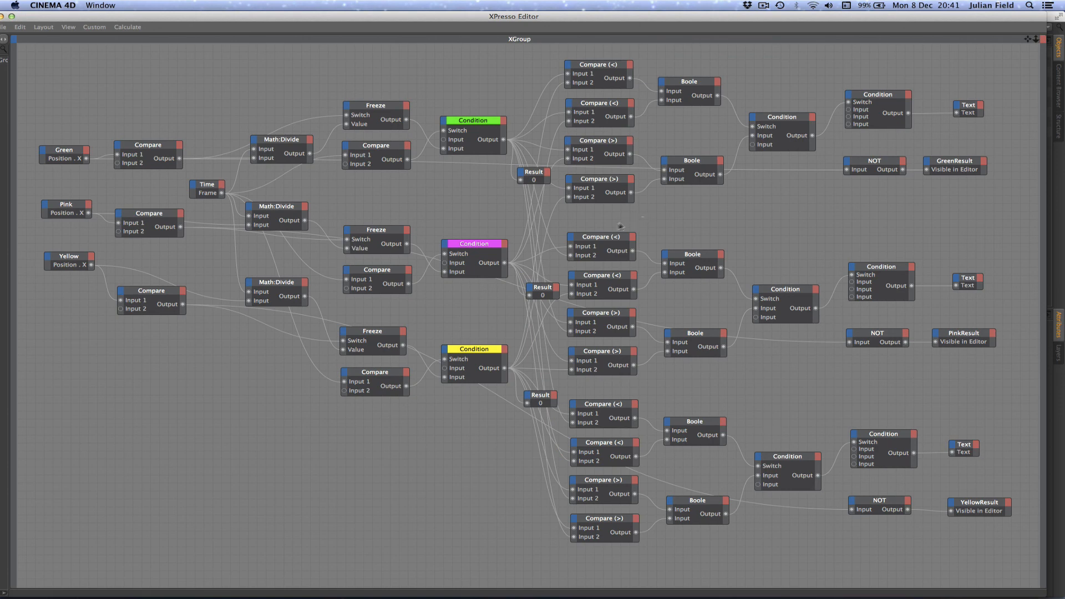
Examine the connections of the four Compare nodes in the pink branch and the four in the yellow branch.
{"action": "left_click_drag", "start_coordinate": [644, 217], "coordinate": [588, 354]}
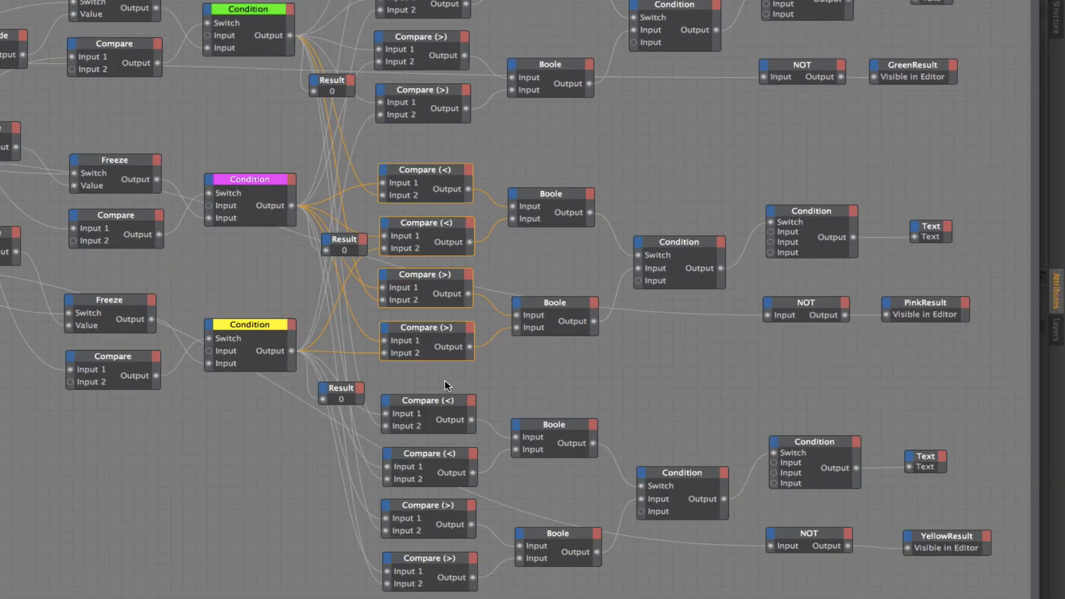
{"action": "left_click_drag", "start_coordinate": [445, 381], "coordinate": [437, 598]}
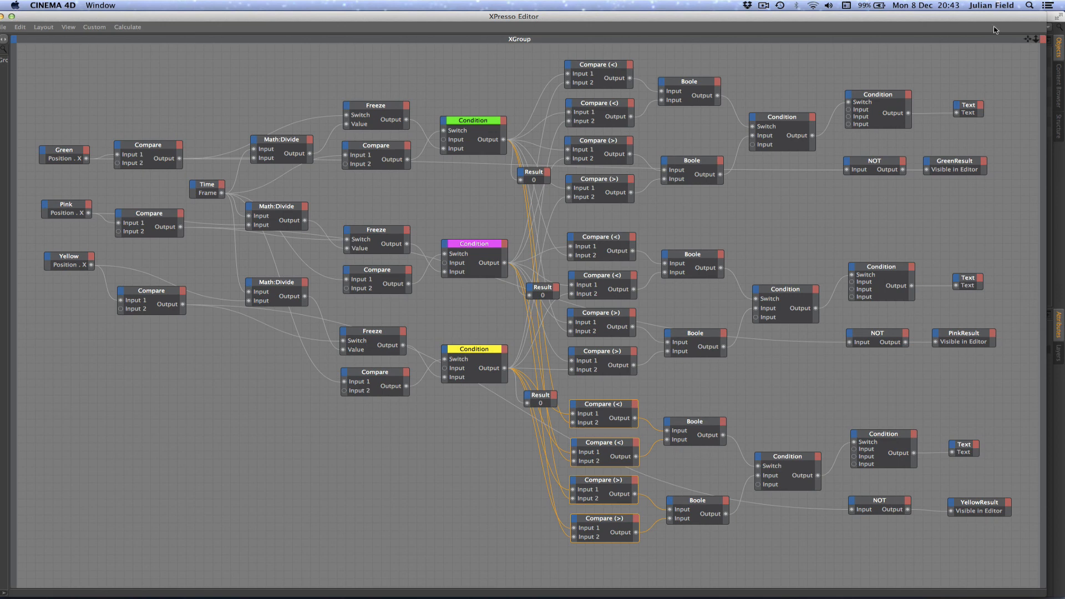
Uncover the viewport, play the race from frame 0 and pause it at frame 83, just before the finish.
{"action": "left_click_drag", "start_coordinate": [983, 23], "coordinate": [792, 521]}
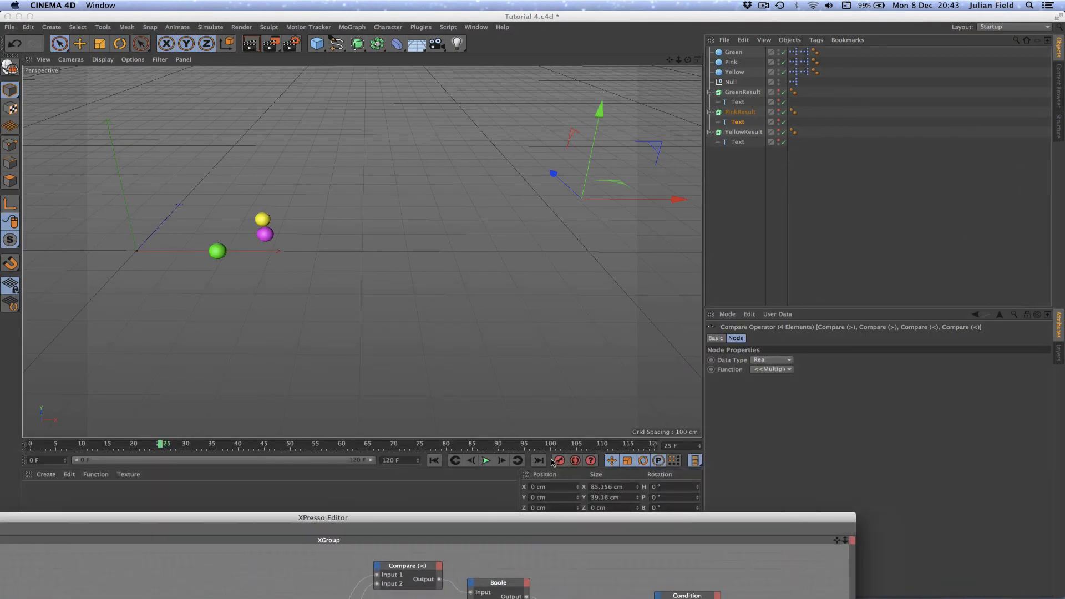
{"action": "left_click", "coordinate": [440, 462]}
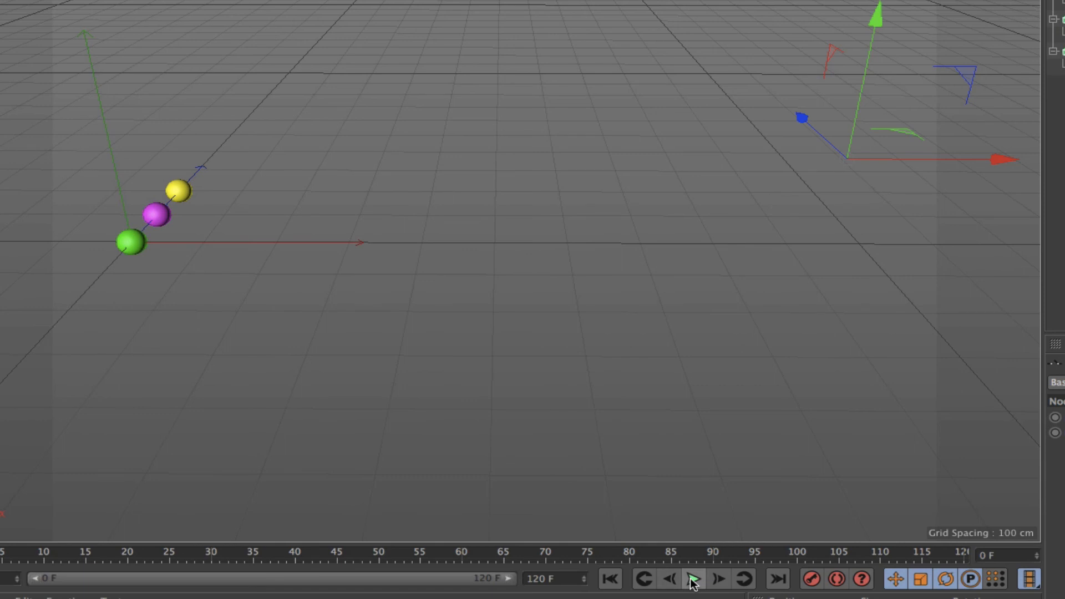
{"action": "left_click", "coordinate": [715, 499]}
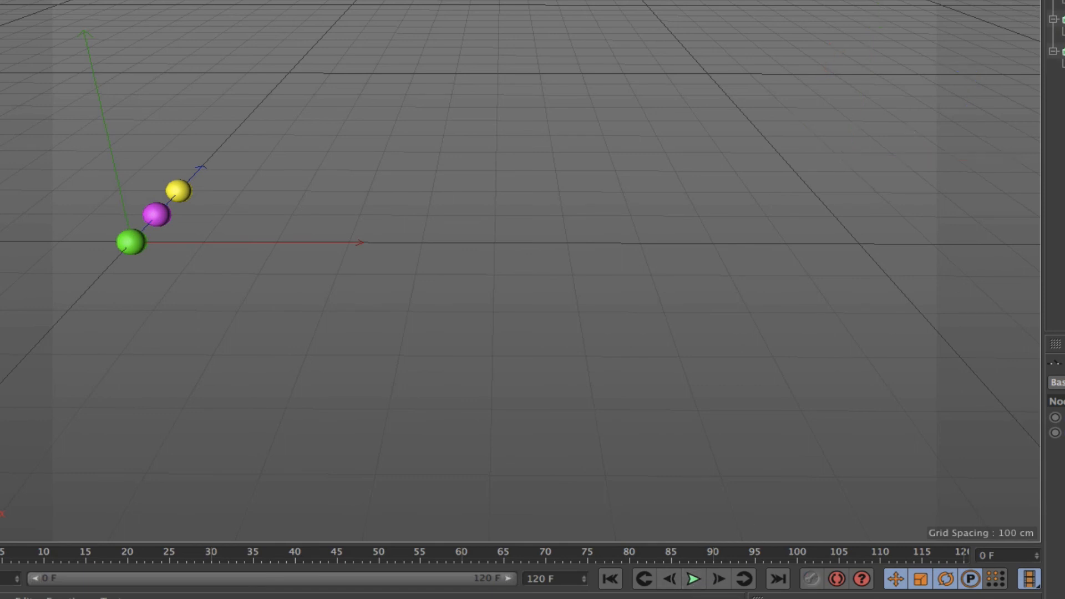
{"action": "left_click", "coordinate": [692, 579]}
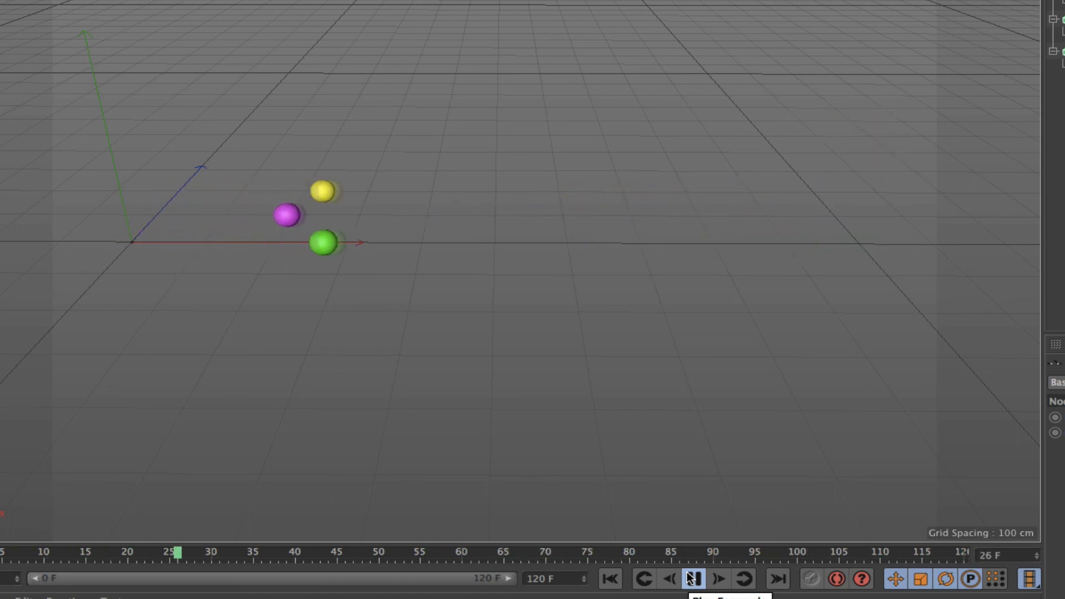
{"action": "left_click", "coordinate": [690, 578]}
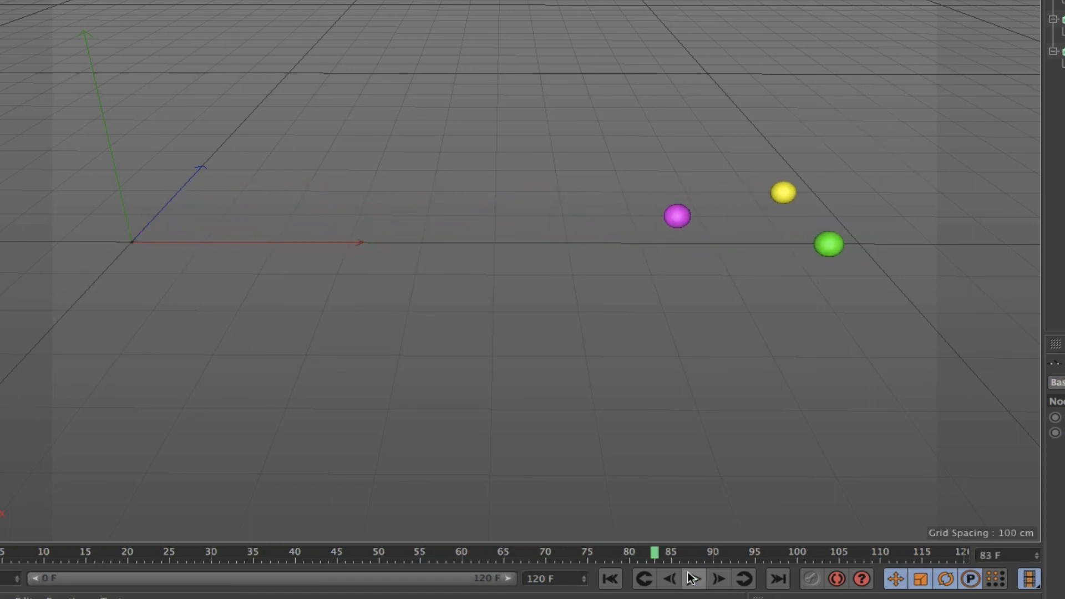
Advance the animation frame by frame to frame 100 to check when each sphere's result text appears.
{"action": "left_click", "coordinate": [720, 579]}
{"action": "left_click", "coordinate": [720, 579]}
{"action": "left_click", "coordinate": [719, 578]}
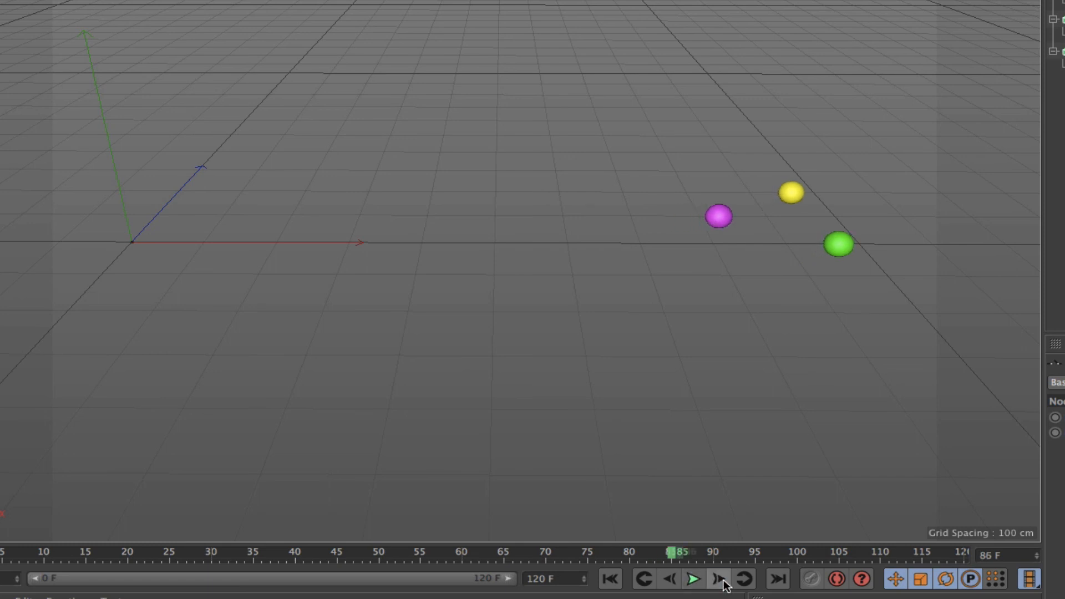
{"action": "left_click", "coordinate": [721, 579]}
{"action": "left_click", "coordinate": [721, 579]}
{"action": "left_click", "coordinate": [720, 579]}
{"action": "left_click", "coordinate": [720, 579]}
{"action": "left_click", "coordinate": [720, 579]}
{"action": "left_click", "coordinate": [720, 579]}
{"action": "left_click", "coordinate": [720, 579]}
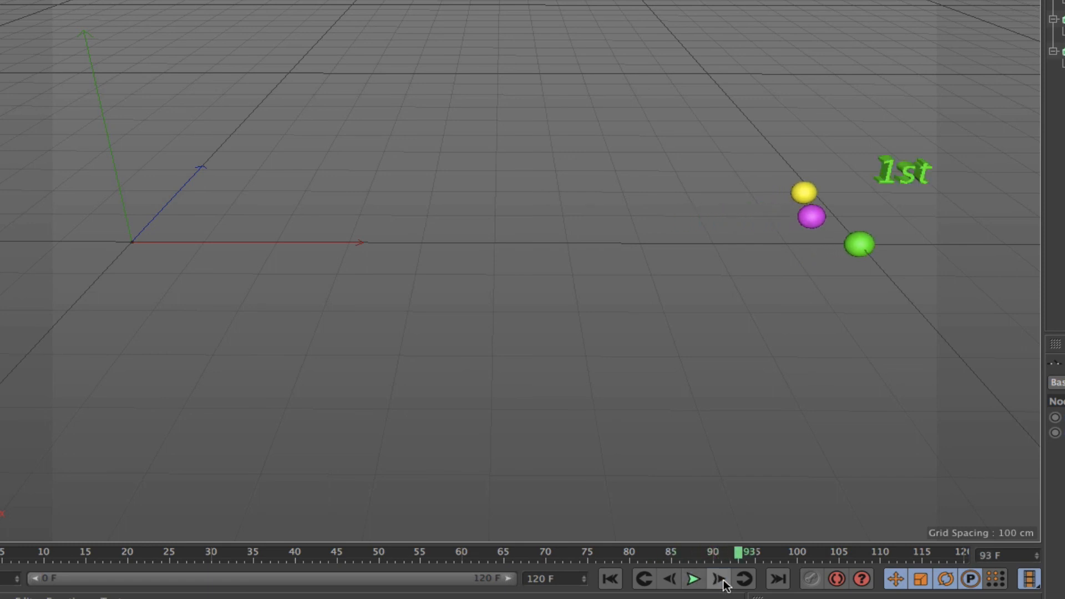
{"action": "left_click", "coordinate": [720, 579]}
{"action": "left_click", "coordinate": [720, 579]}
{"action": "left_click", "coordinate": [720, 579]}
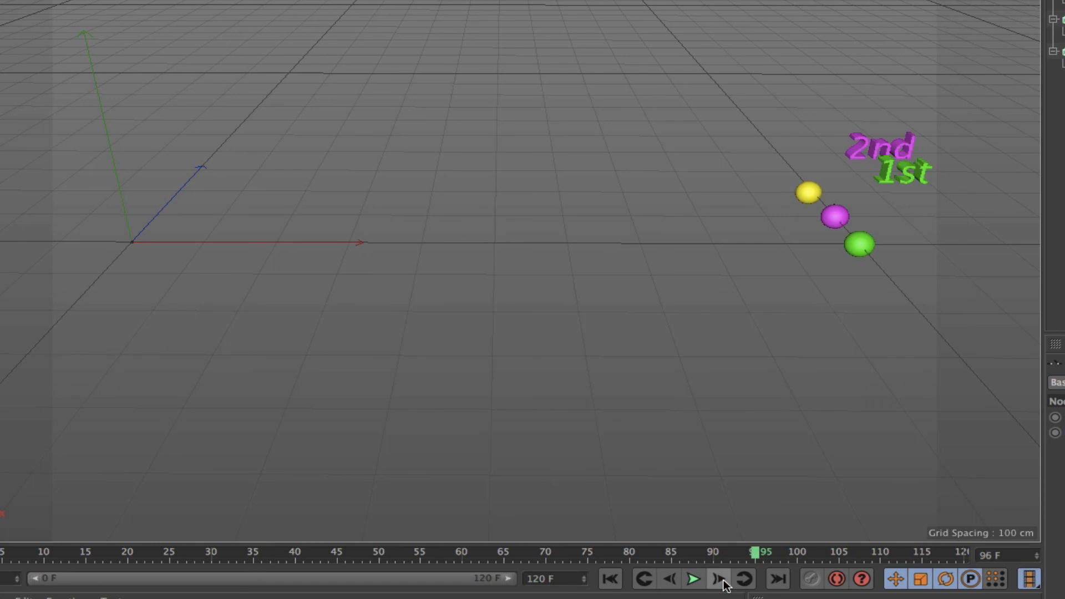
{"action": "left_click", "coordinate": [719, 579]}
{"action": "left_click", "coordinate": [719, 579]}
{"action": "left_click", "coordinate": [720, 579]}
{"action": "left_click", "coordinate": [720, 579]}
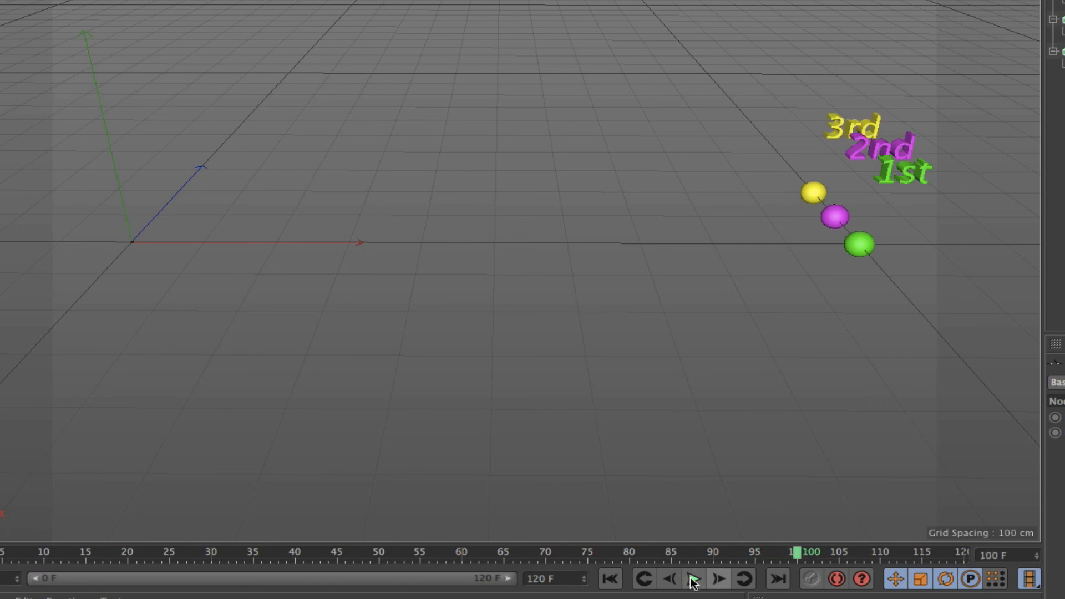
Return to frame 0 and play the race again to check the results of another run.
{"action": "left_click", "coordinate": [612, 578]}
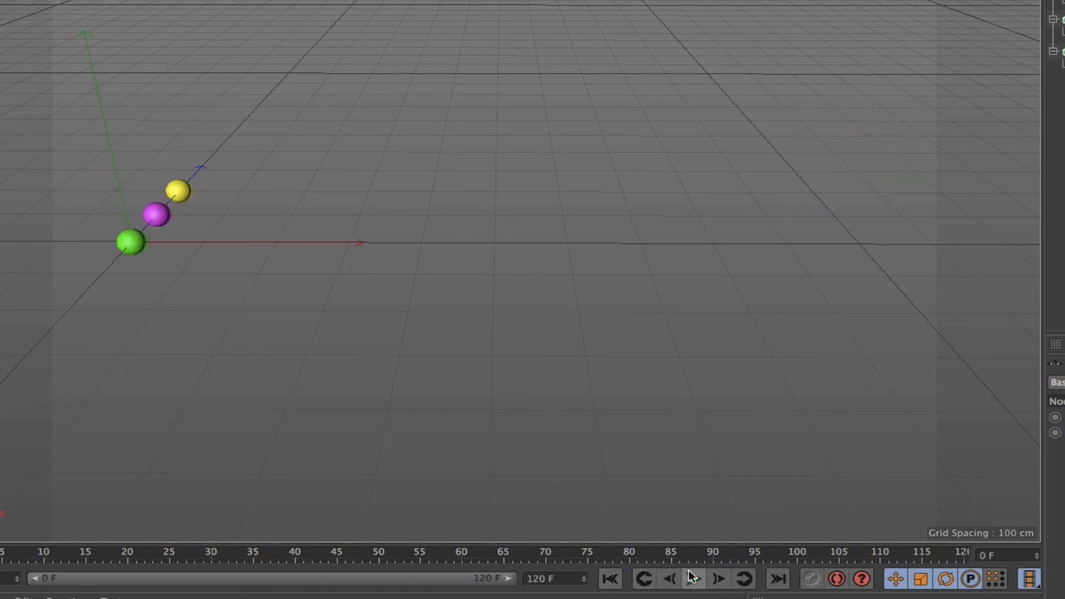
{"action": "left_click", "coordinate": [692, 577]}
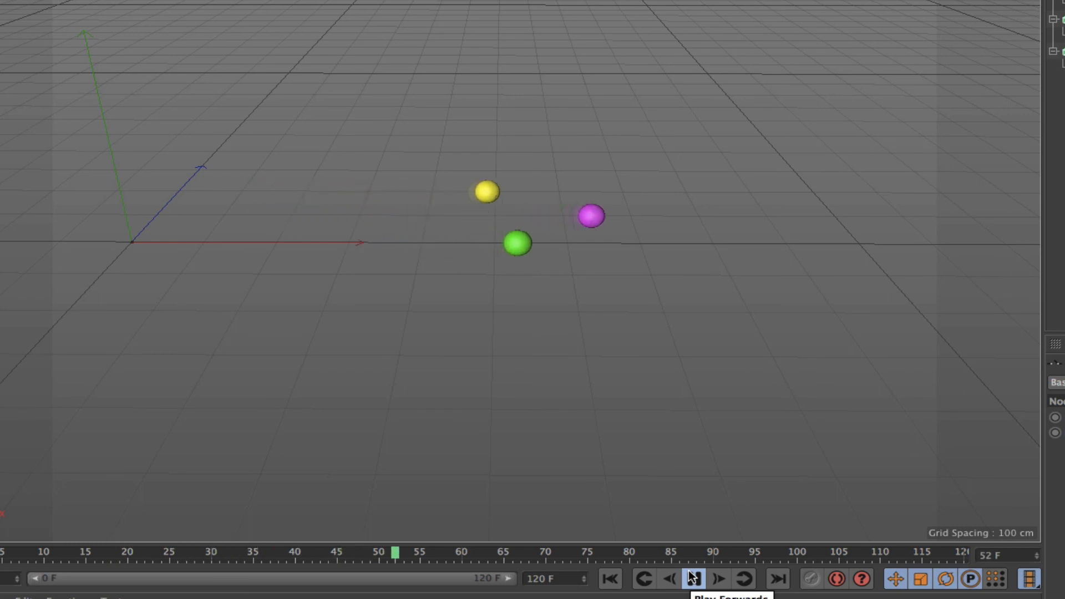